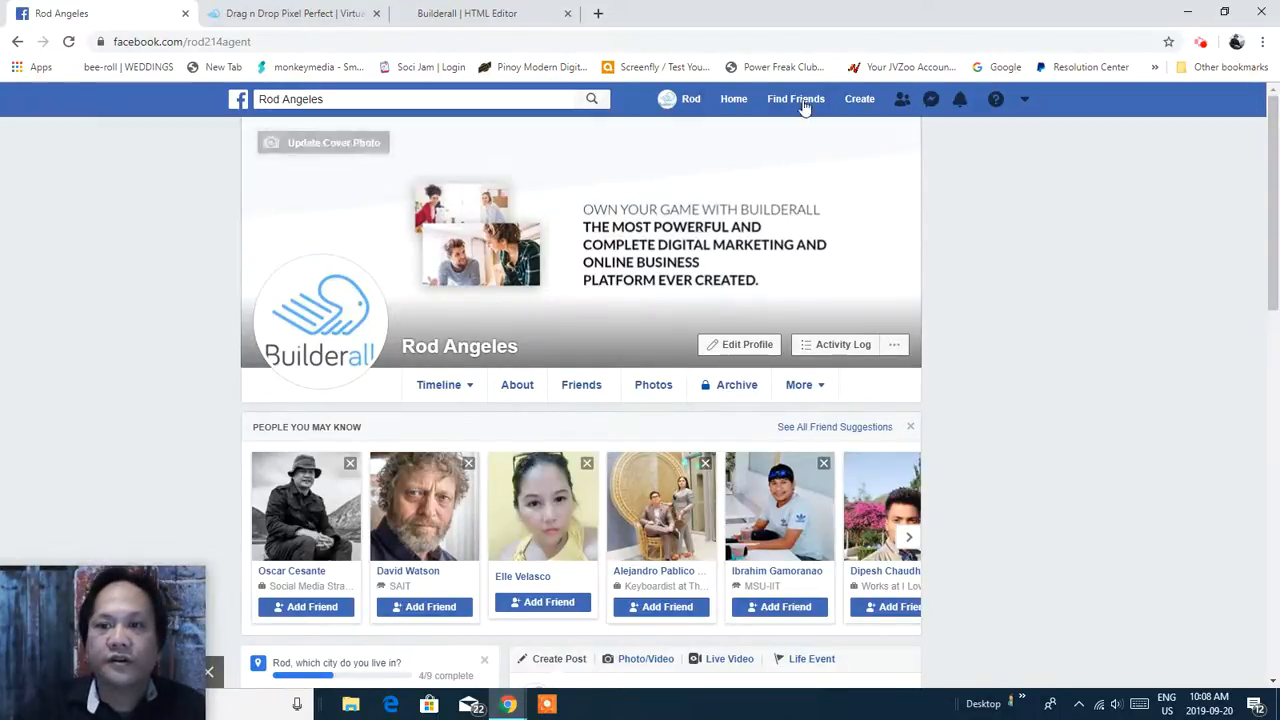
Open the Create menu in the top Facebook bar to list Page, Ad, Group and Event.
click(860, 100)
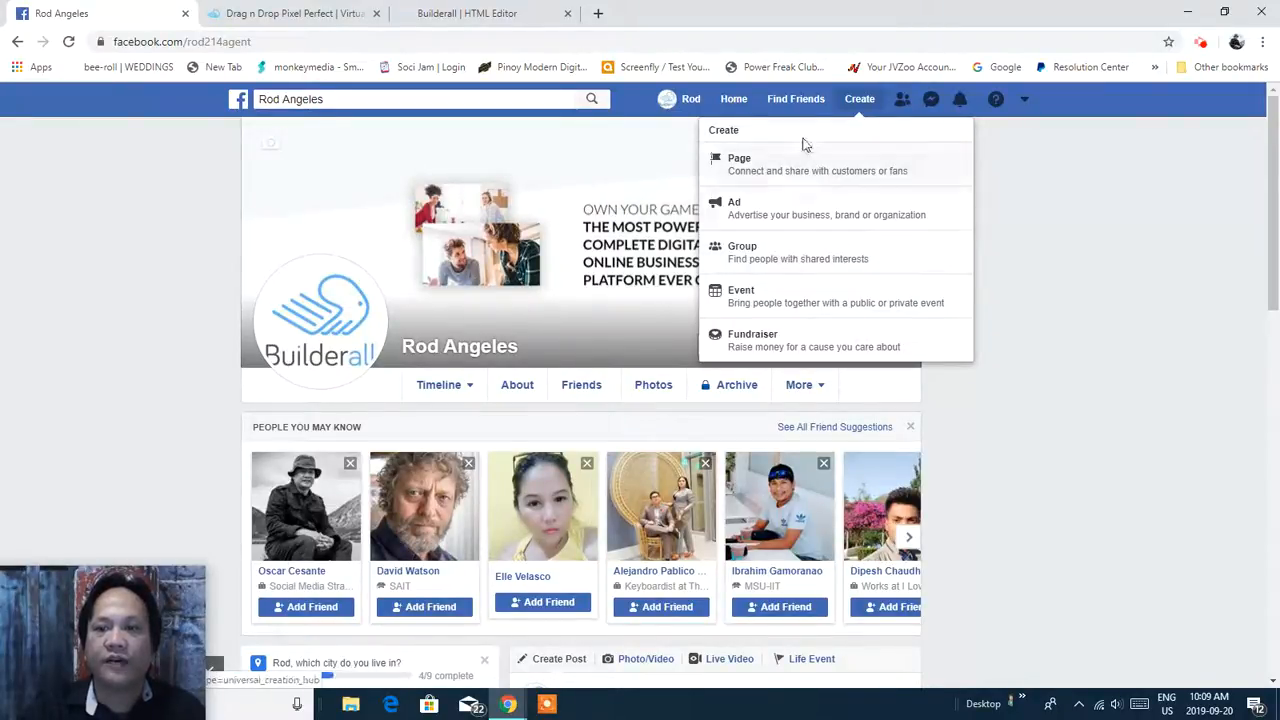
Start a new Business or Brand Page named 'Braided Saloon'.
click(819, 172)
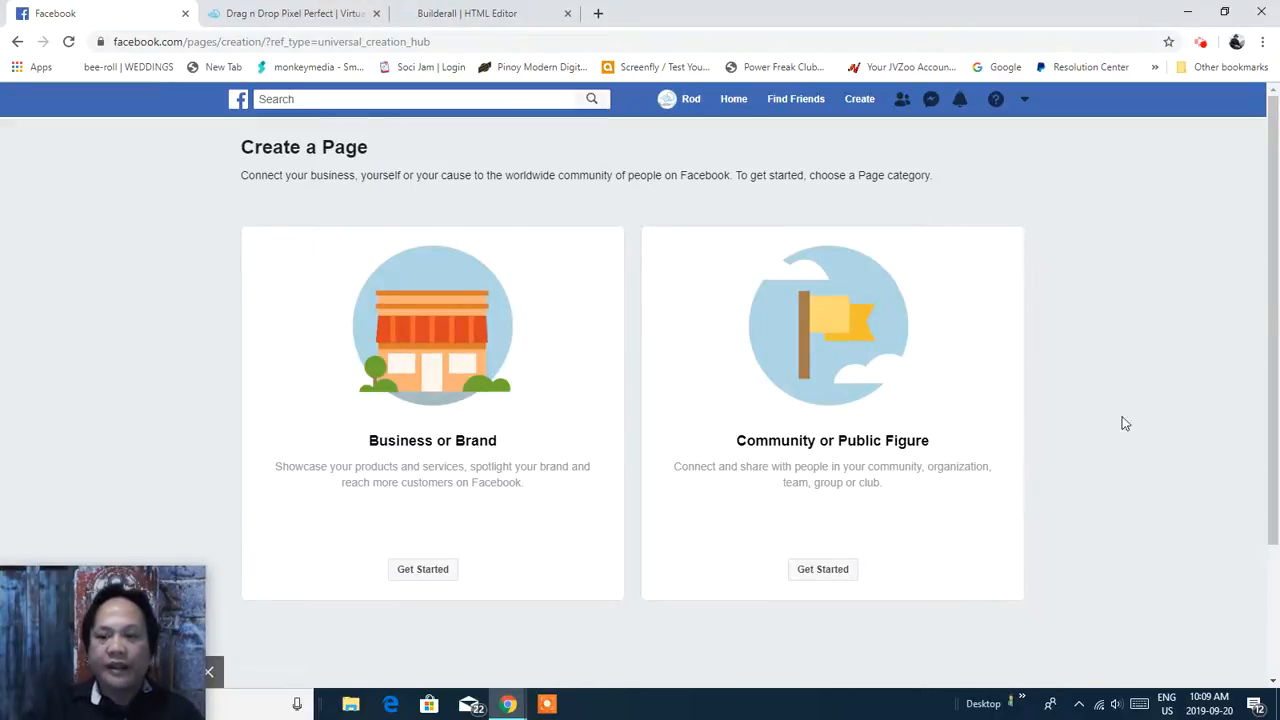
drag(1270, 230, 1270, 264)
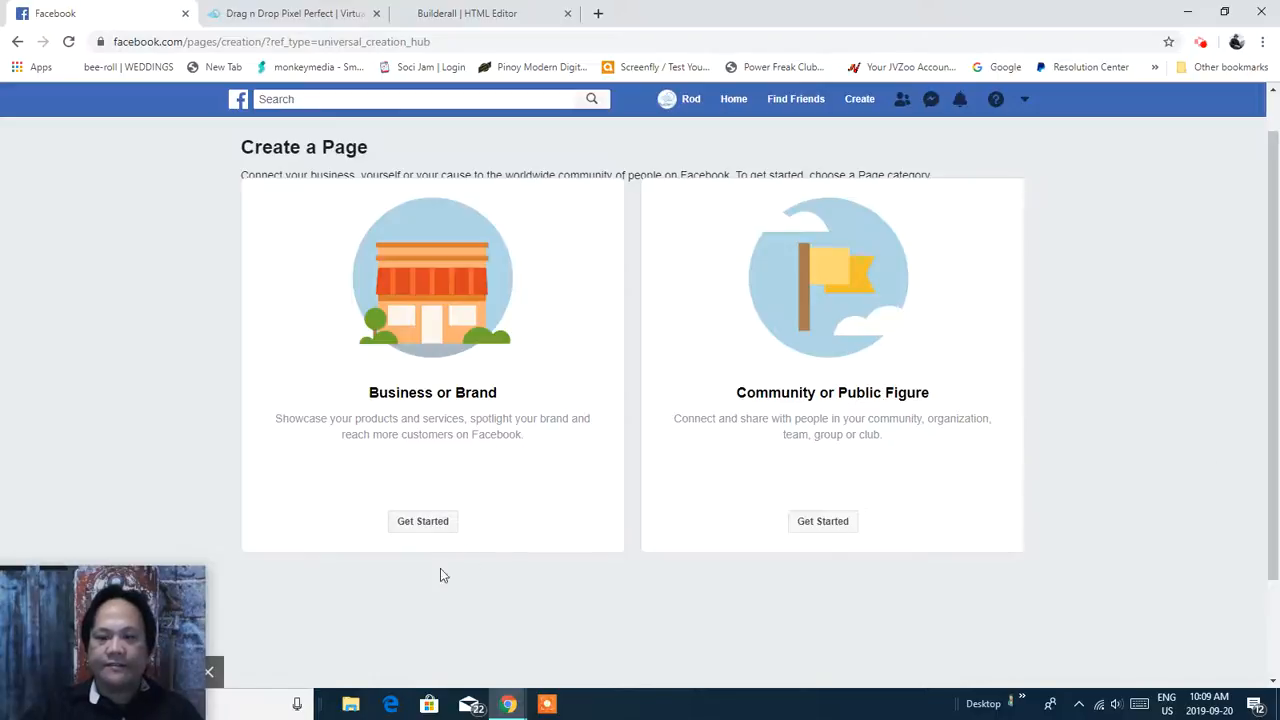
click(416, 532)
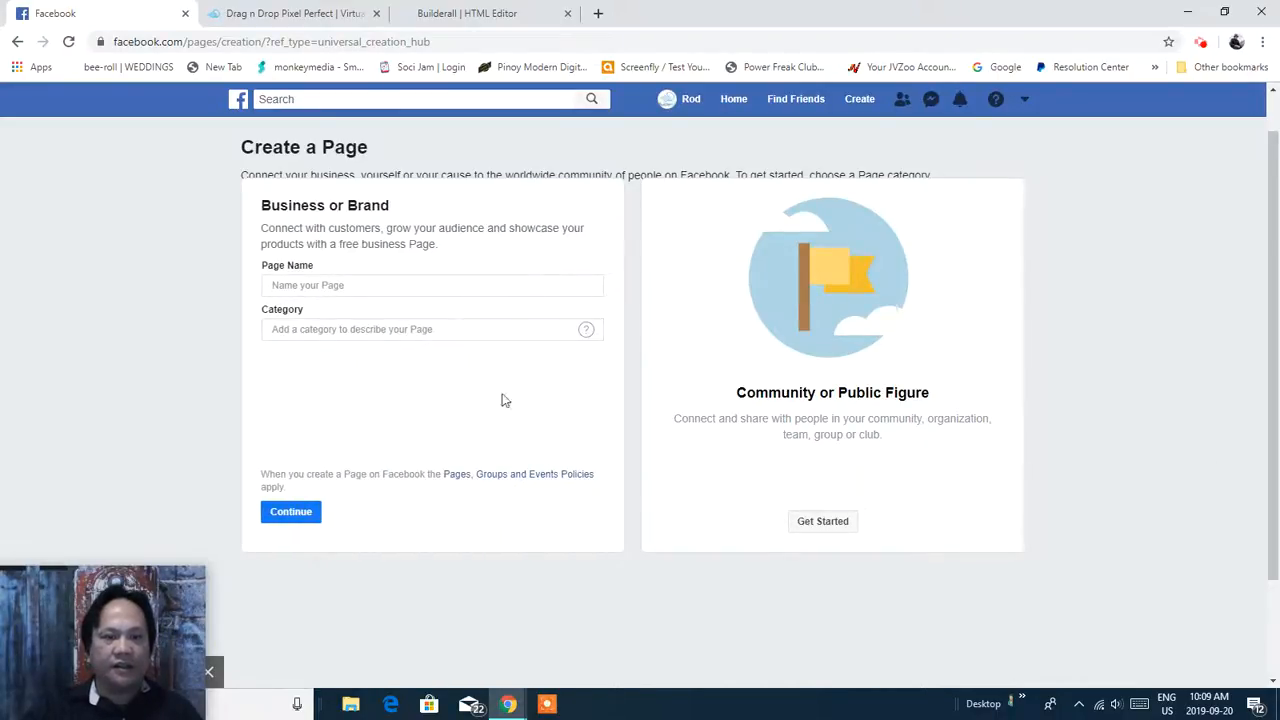
click(474, 287)
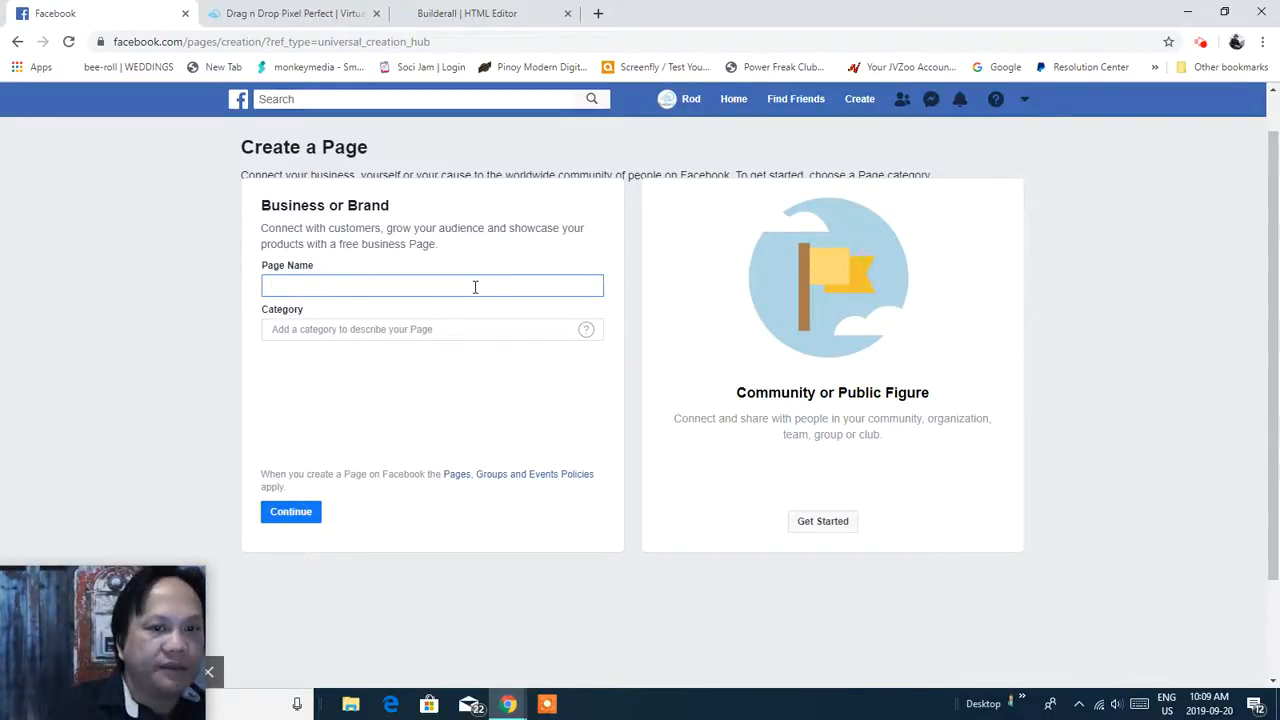
text(Braide)
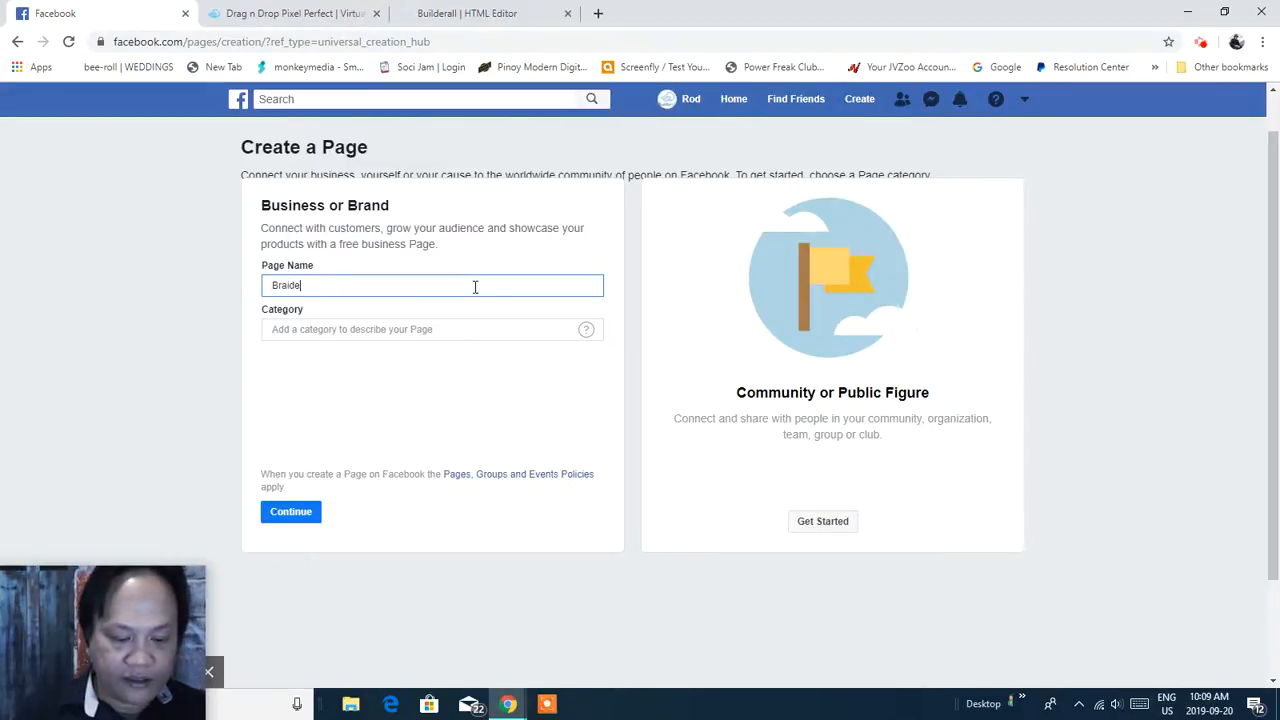
text(d Saloon)
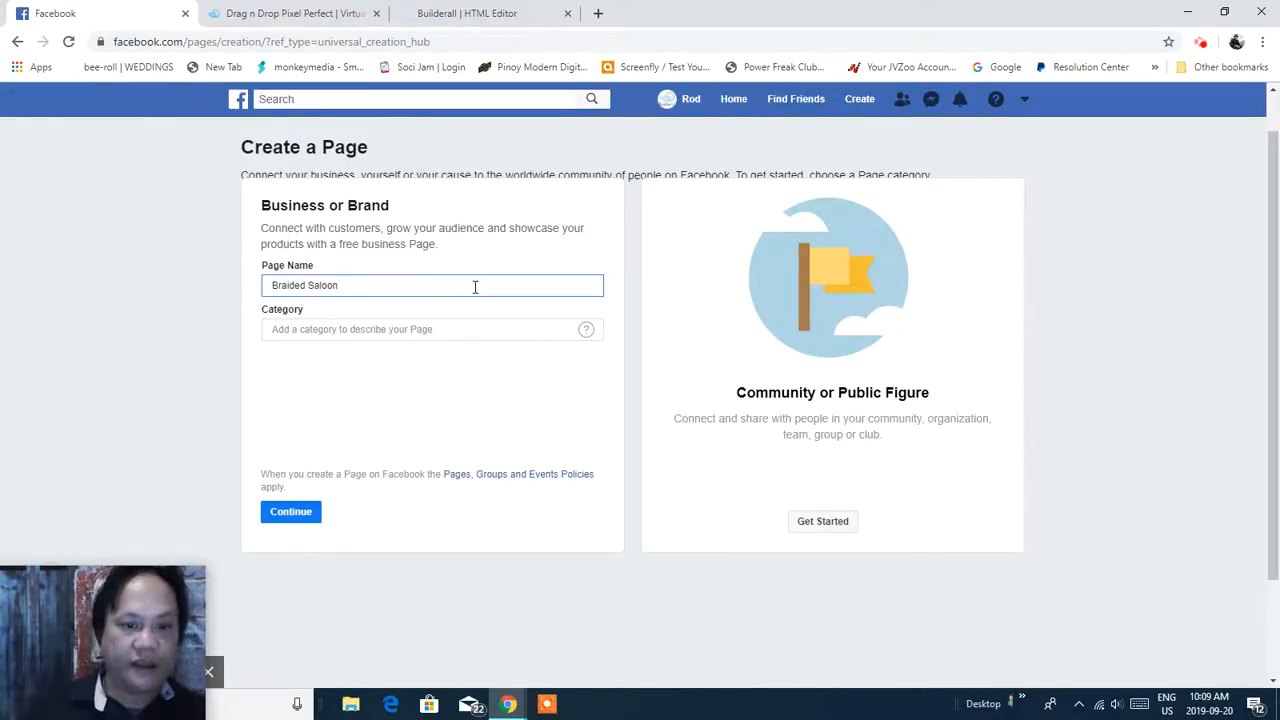
click(545, 329)
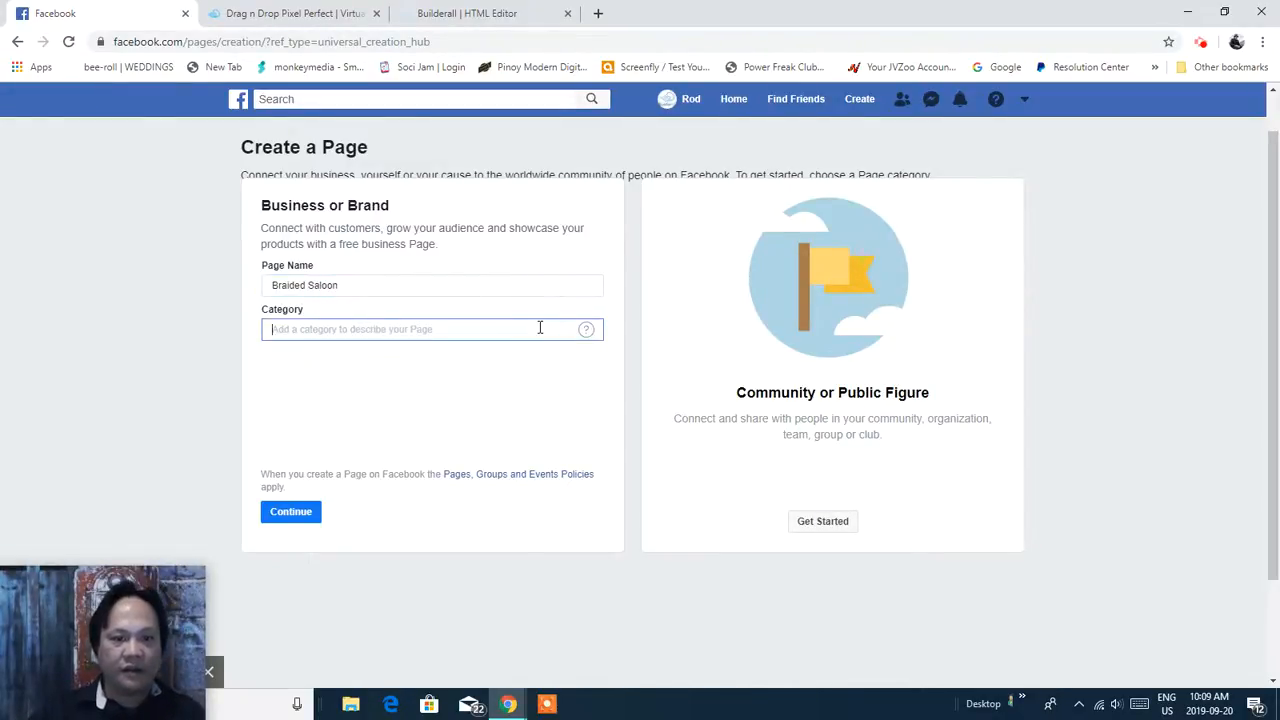
Set the page category to Beauty, Cosmetic & Personal Care.
click(587, 335)
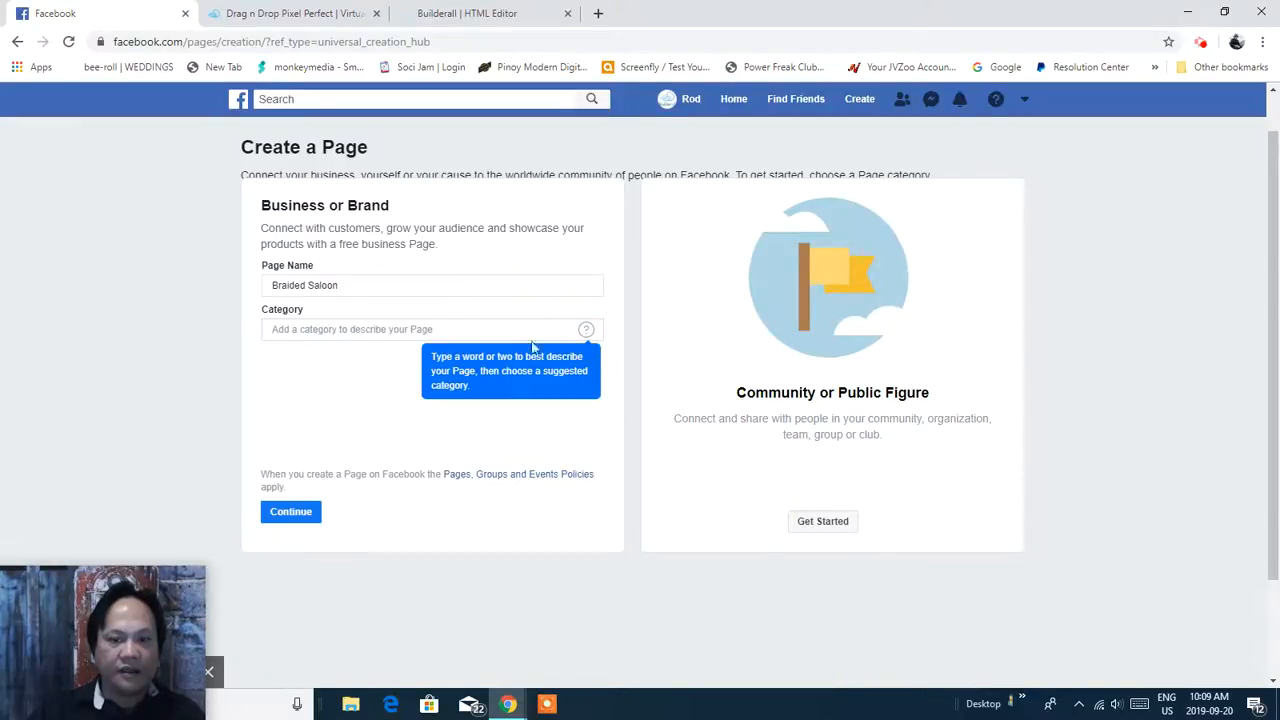
click(477, 331)
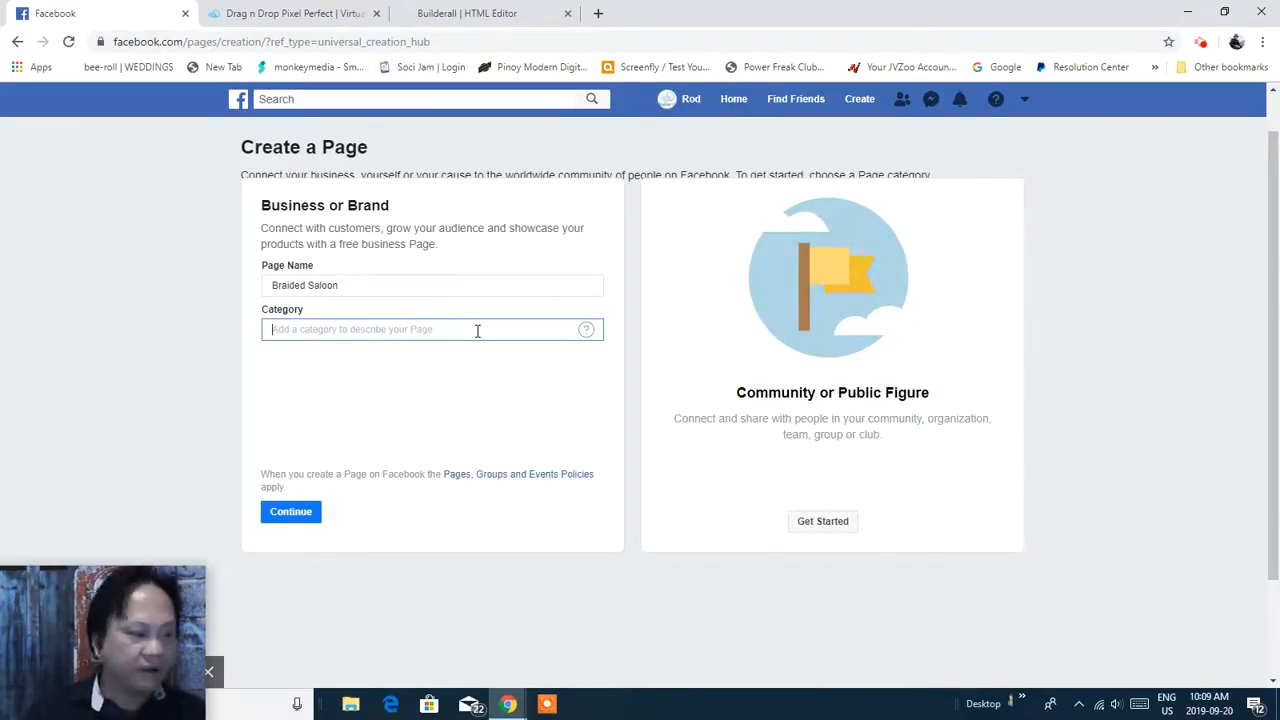
text(Bea)
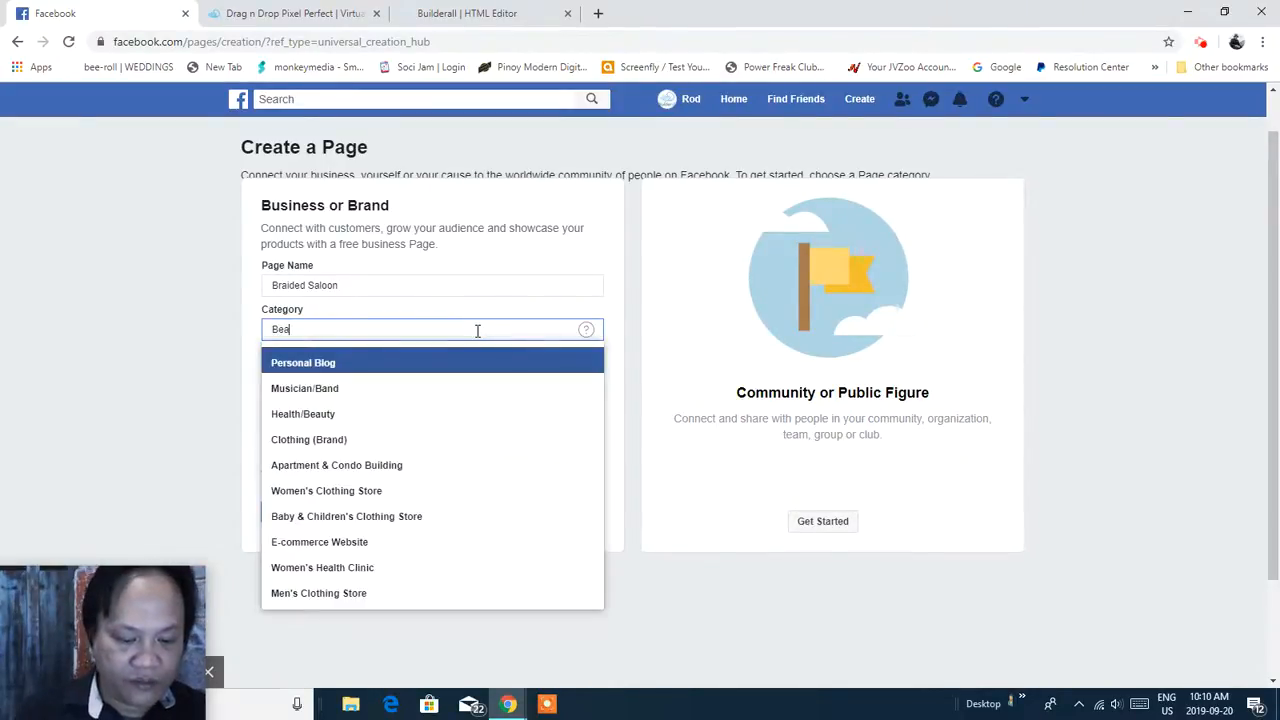
text(u)
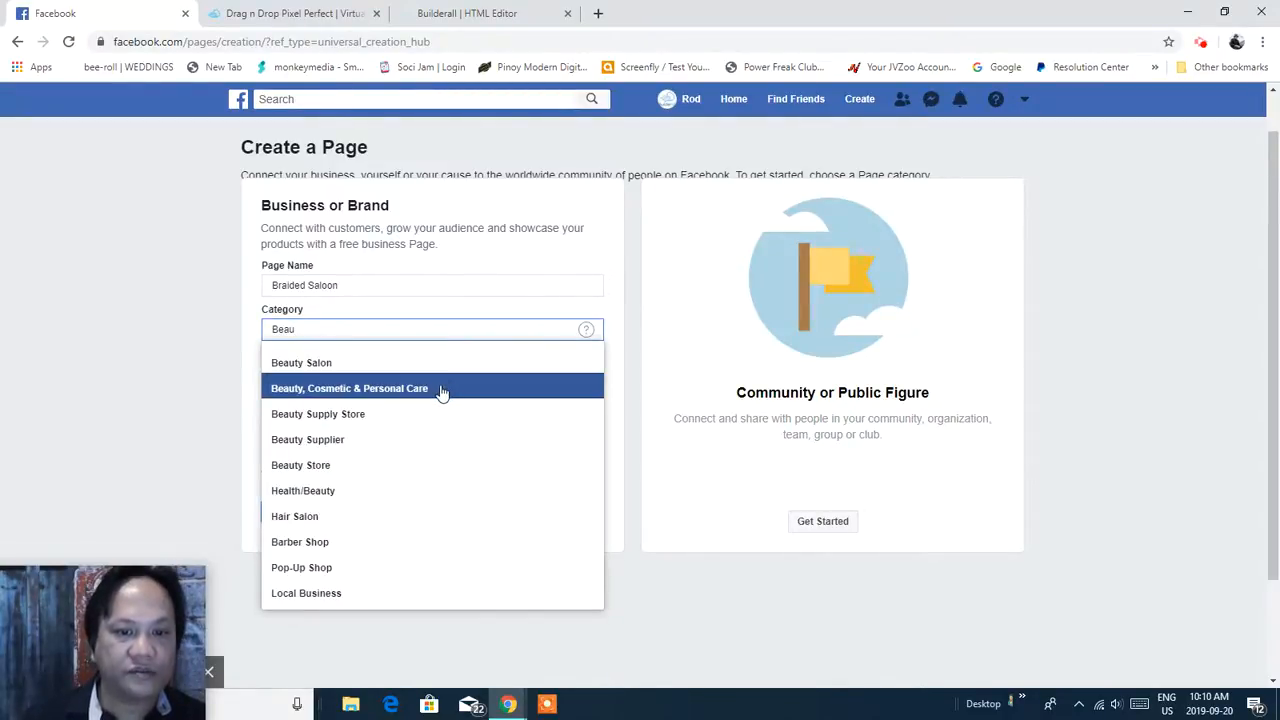
click(443, 389)
Enter the business's street address, correcting a mistyped character.
click(445, 335)
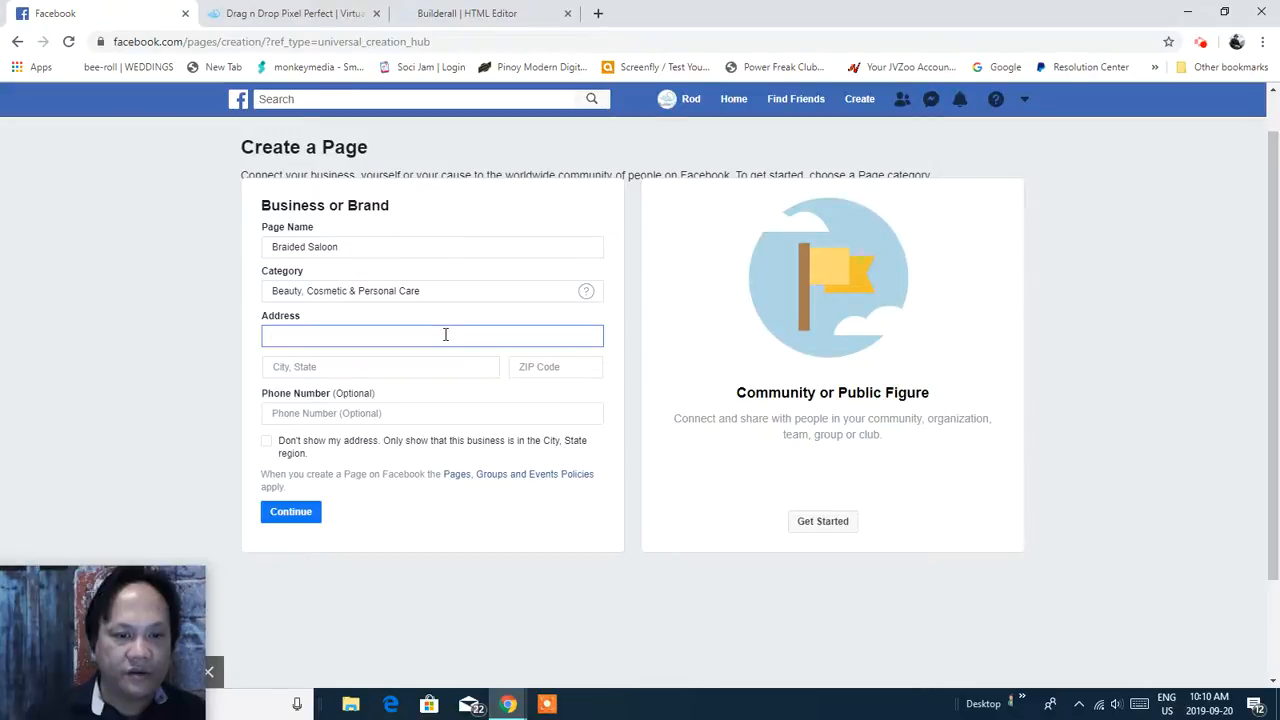
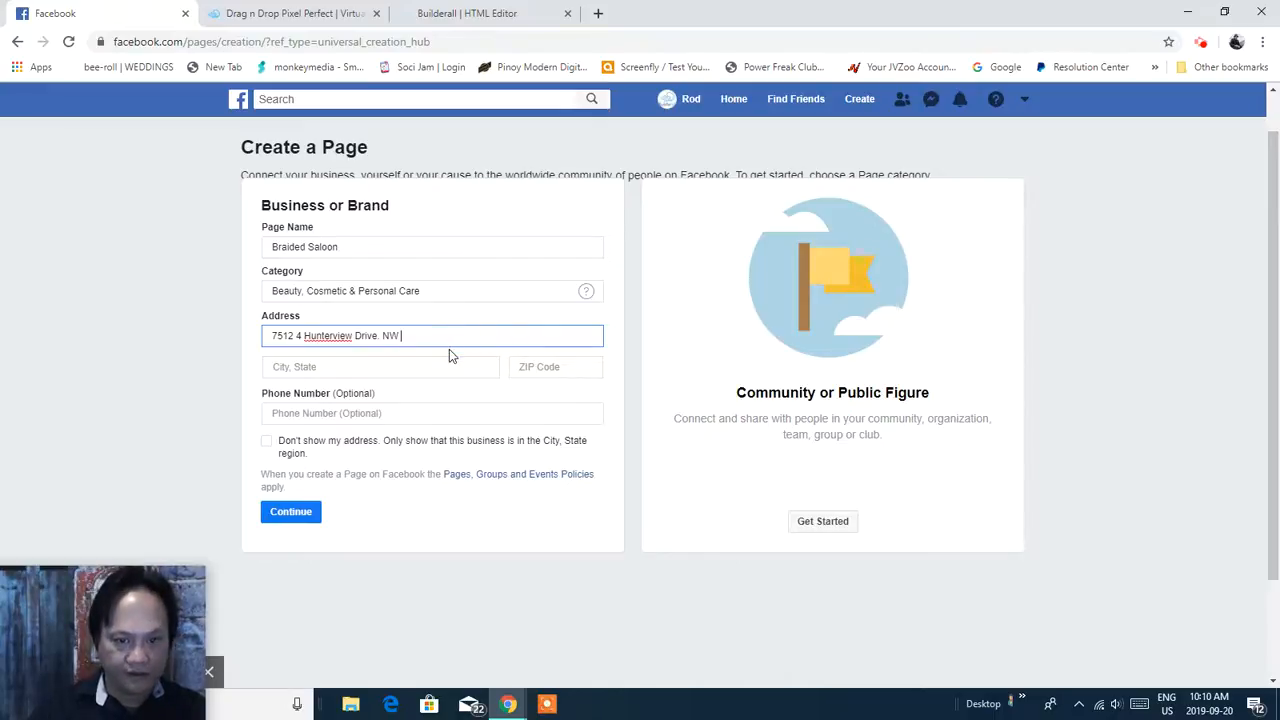
Move the postal code typed into the city field over into the ZIP code field.
click(423, 366)
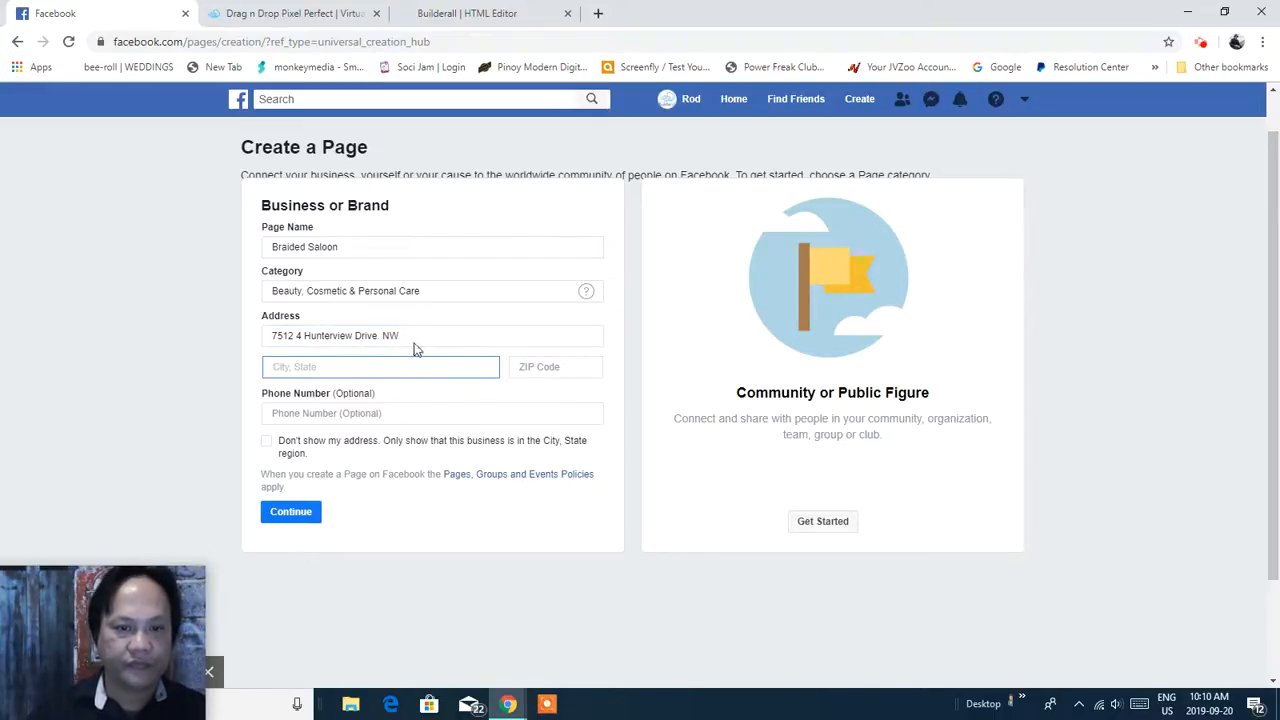
text(t2k)
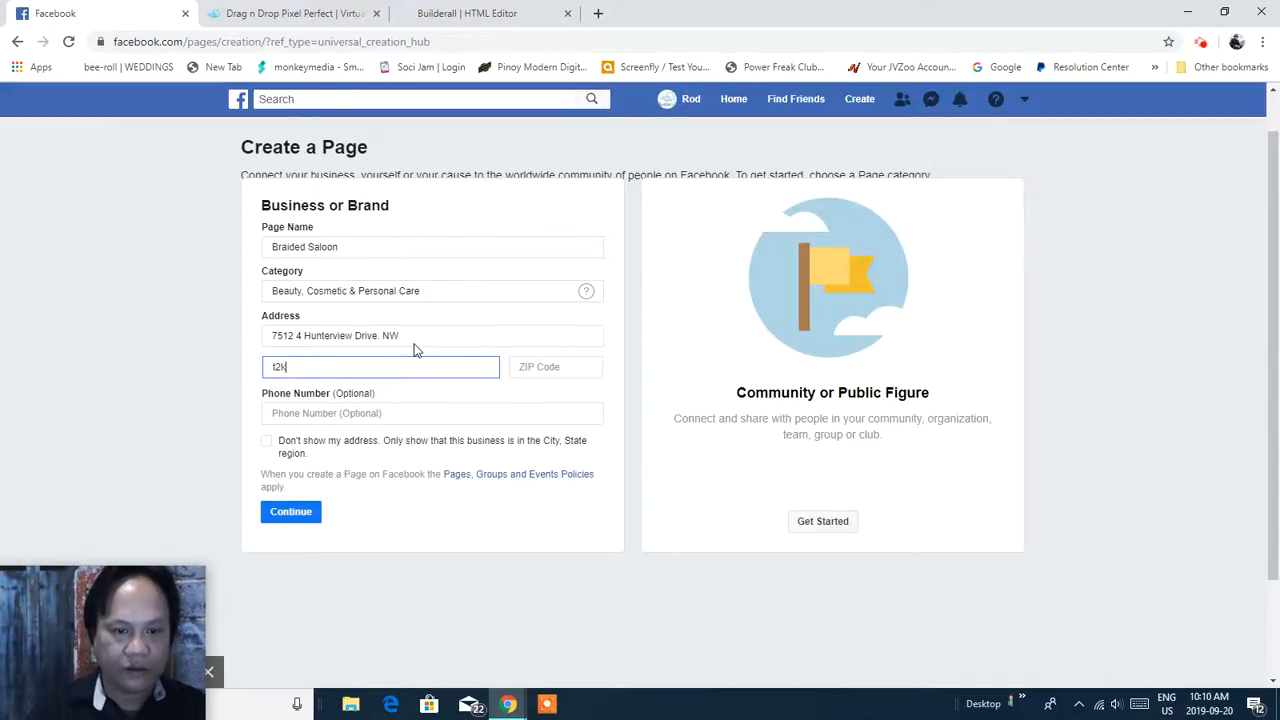
key(BackSpace)
key(BackSpace)
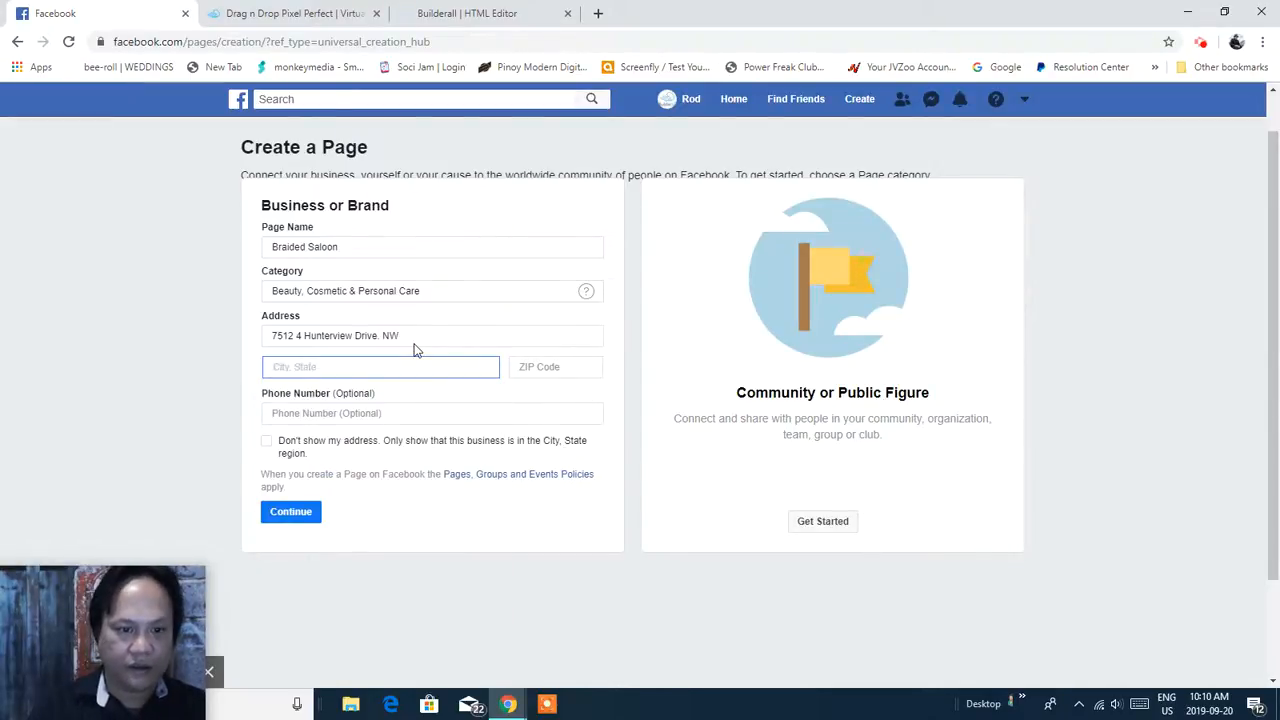
text(T2K)
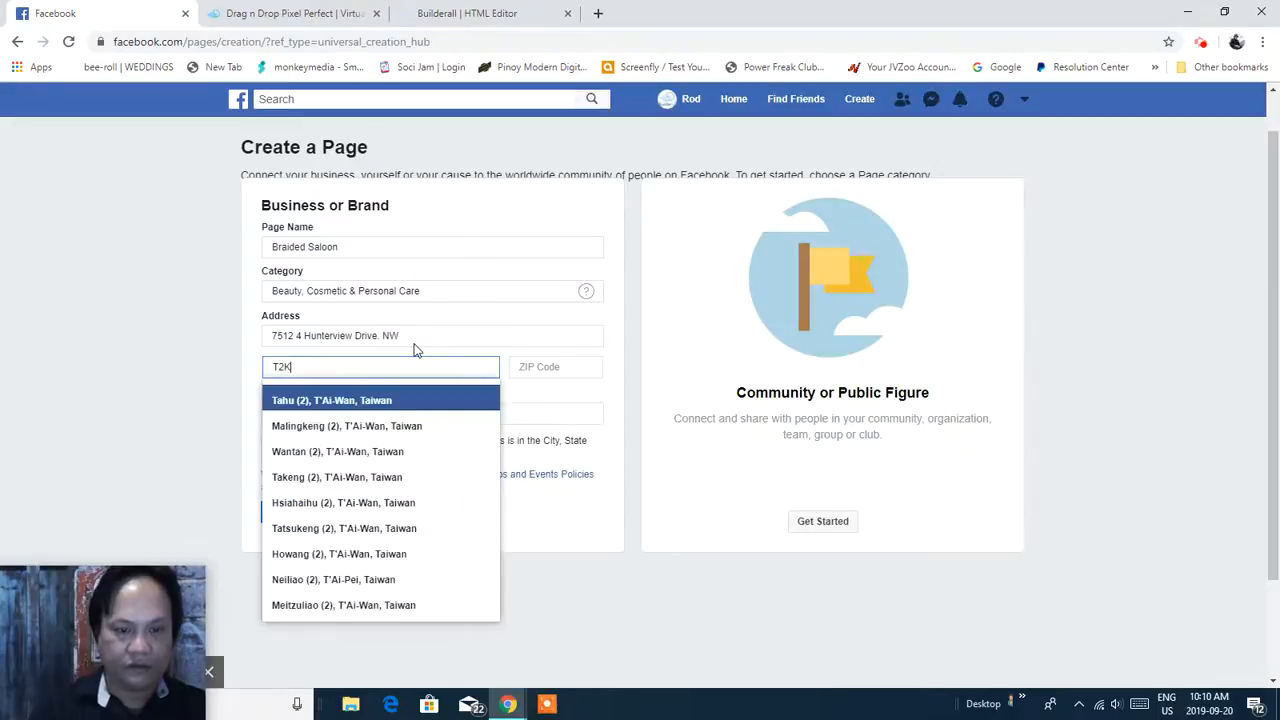
text(5)
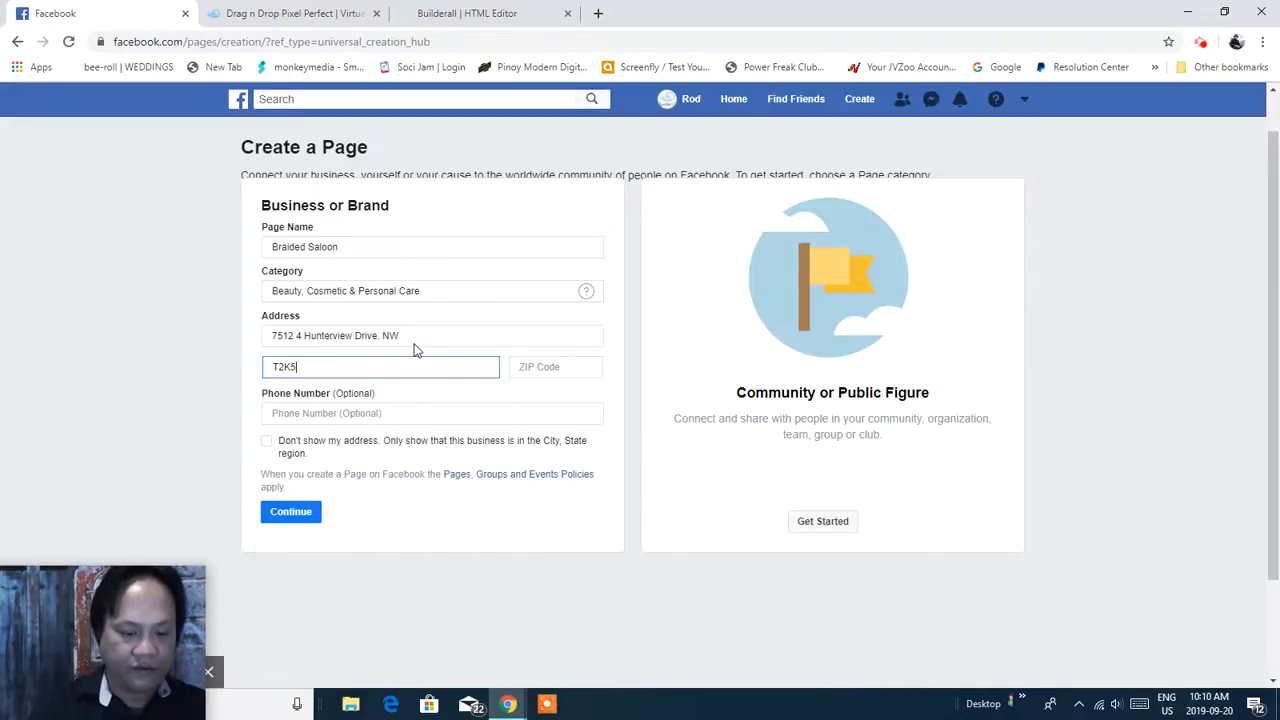
text(E)
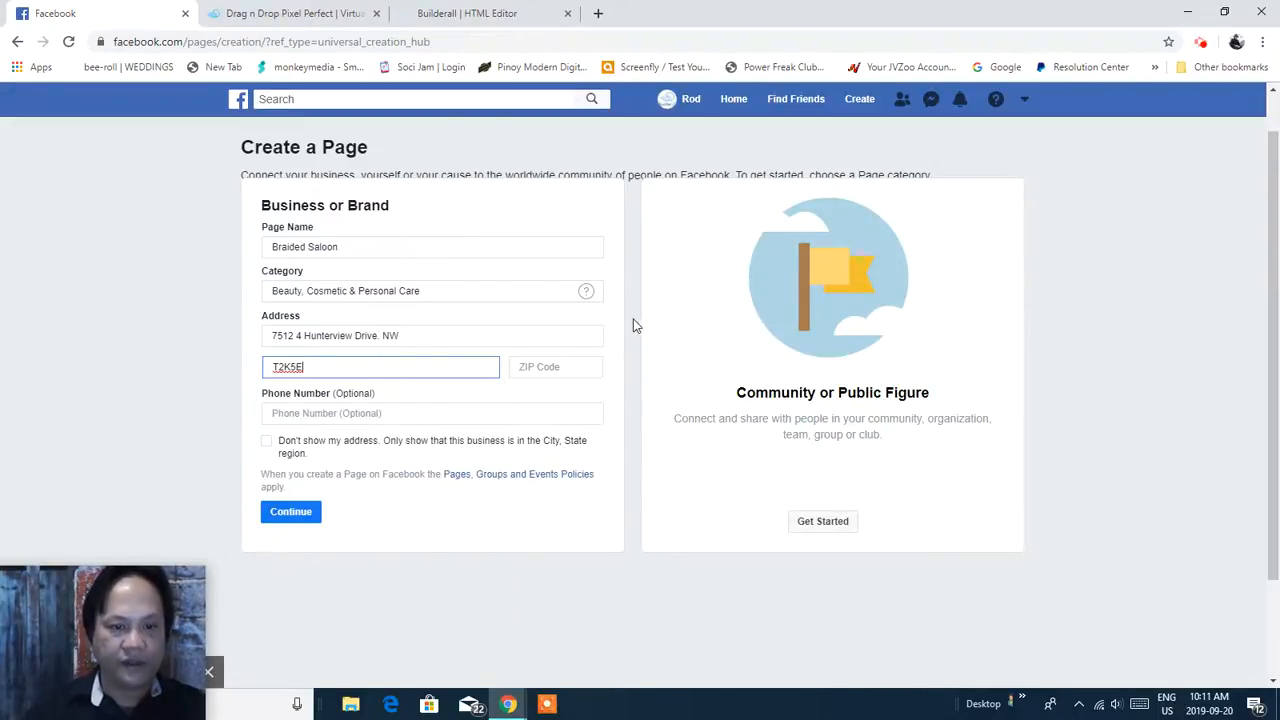
text(4)
click(552, 370)
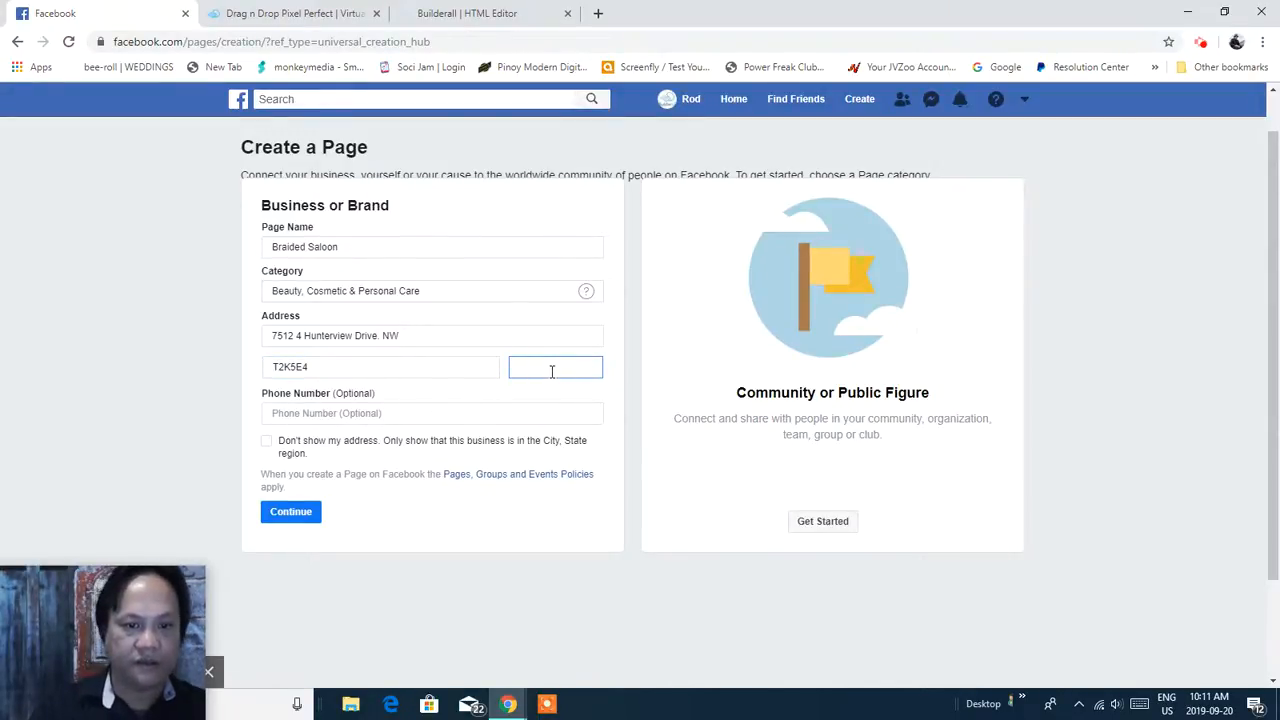
double_click(327, 364)
drag(327, 364, 284, 362)
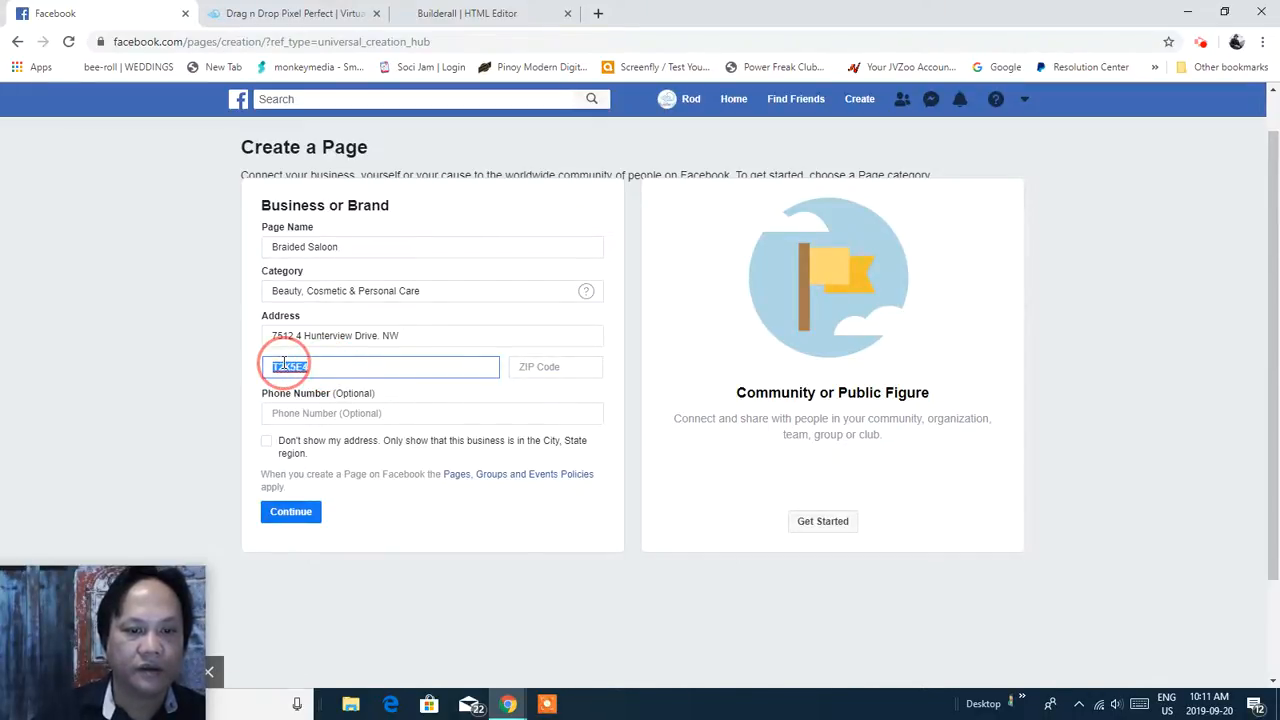
right_click(286, 366)
click(326, 462)
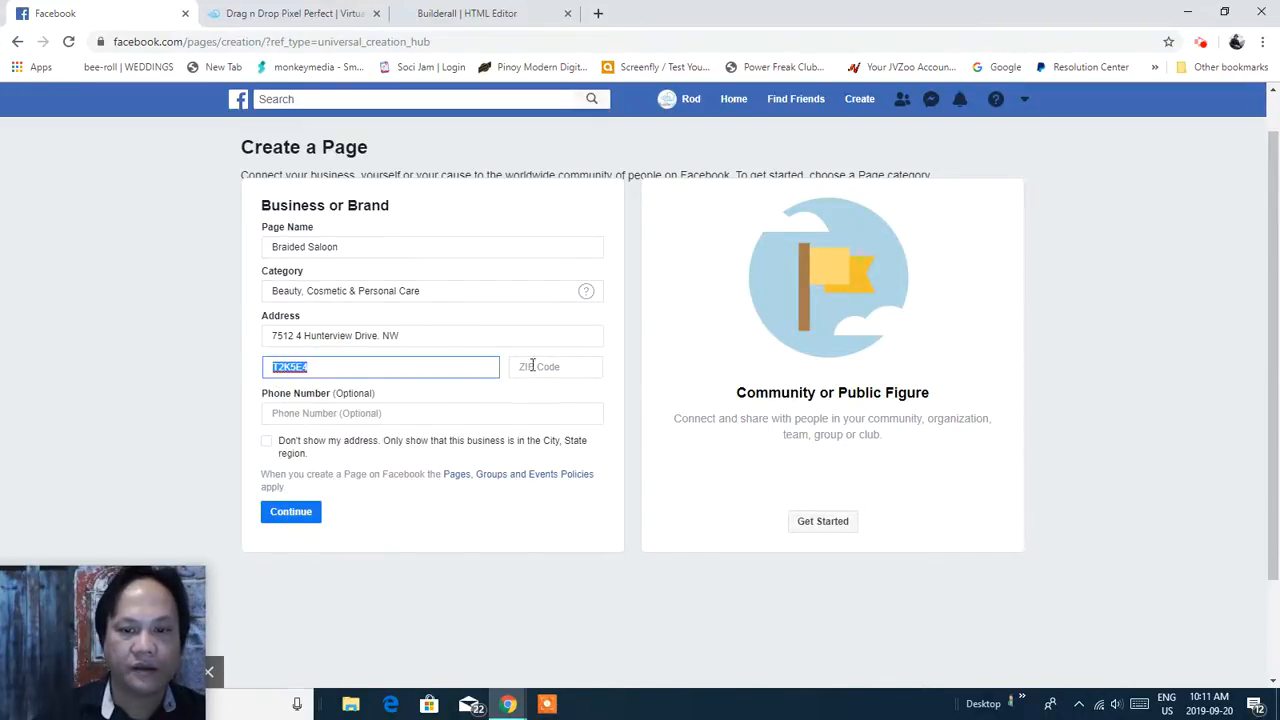
click(532, 366)
right_click(532, 366)
click(569, 492)
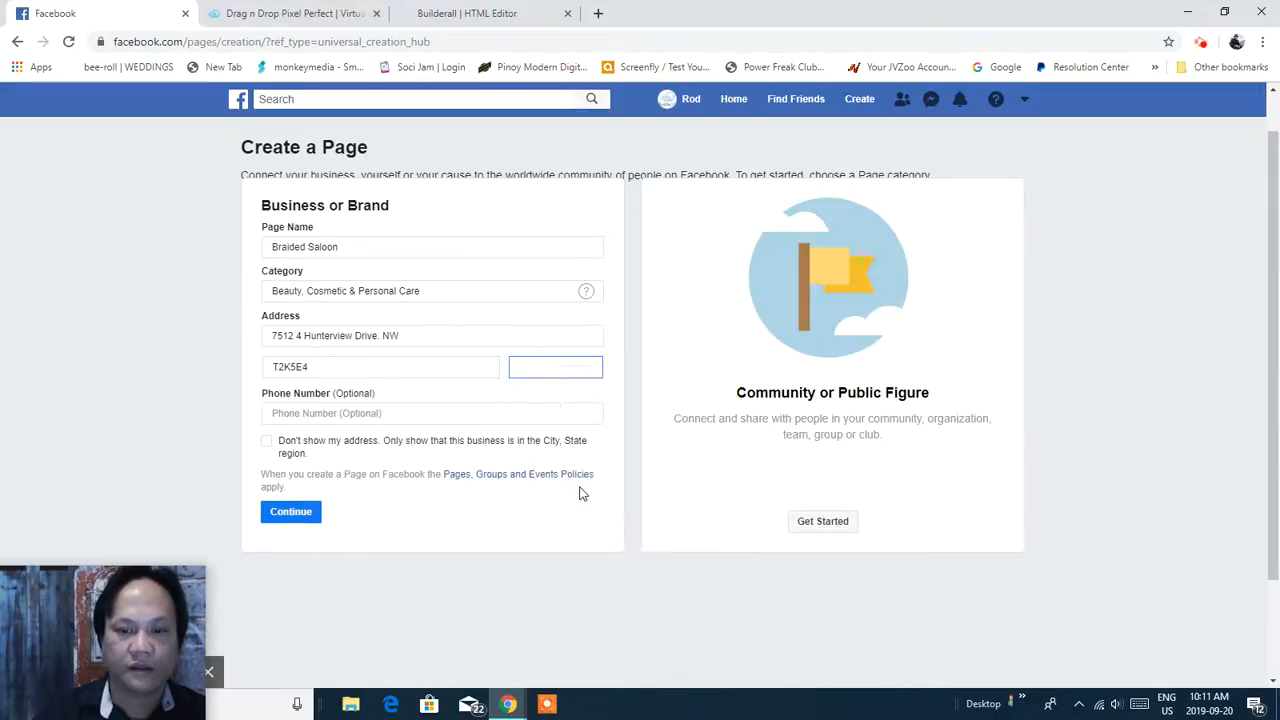
Clear the city field and choose Calgary, Alberta as the page's city.
double_click(403, 367)
key(BackSpace)
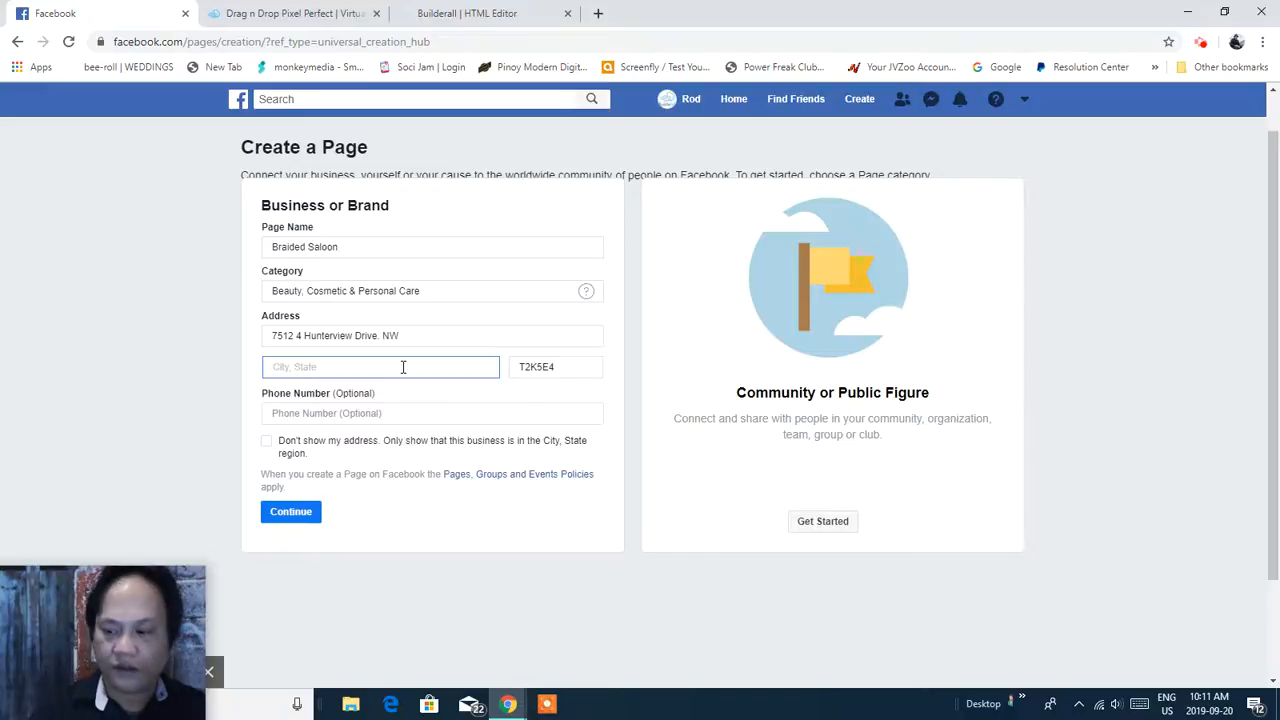
text(Calgary)
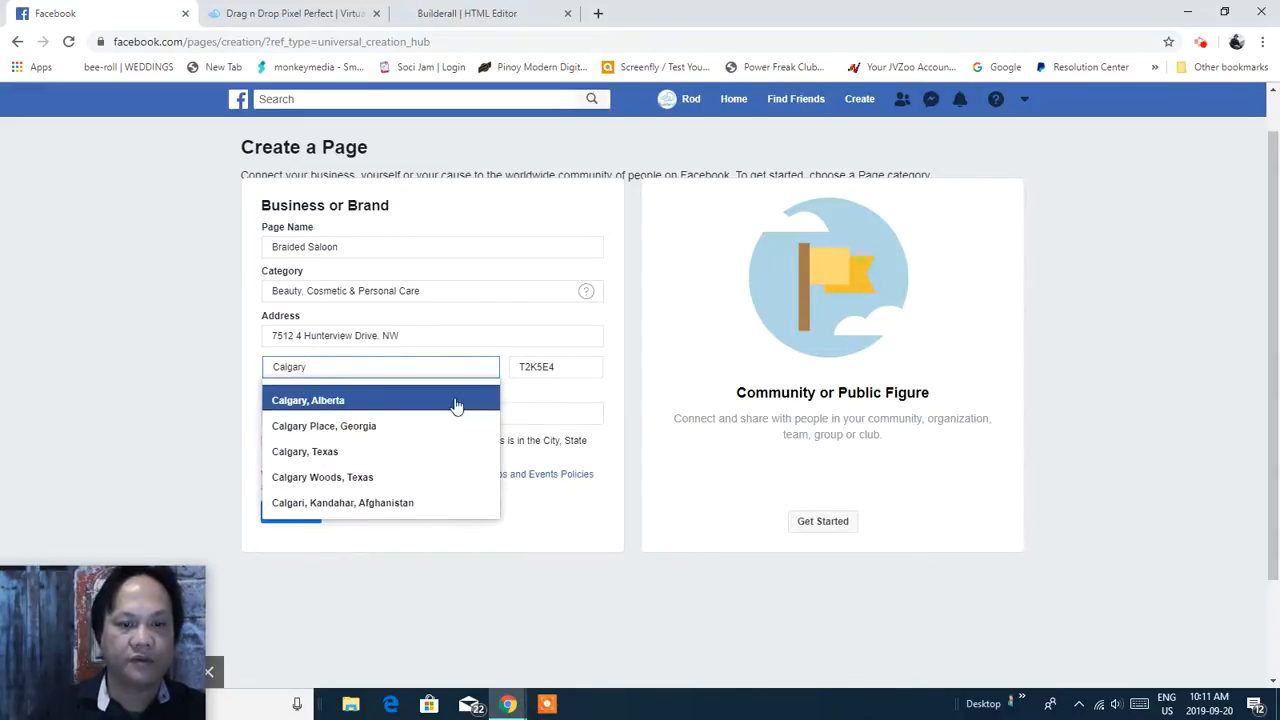
click(455, 402)
Enter the business phone number, hide the street address, and create the page.
click(449, 414)
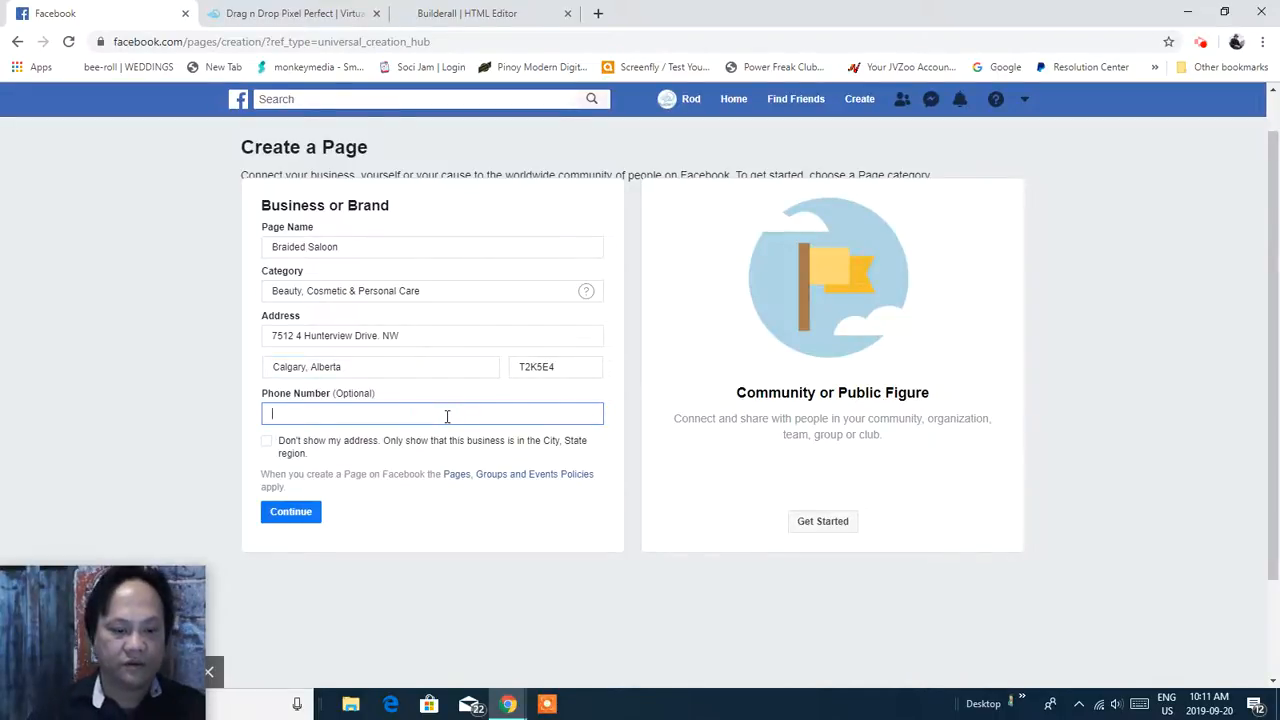
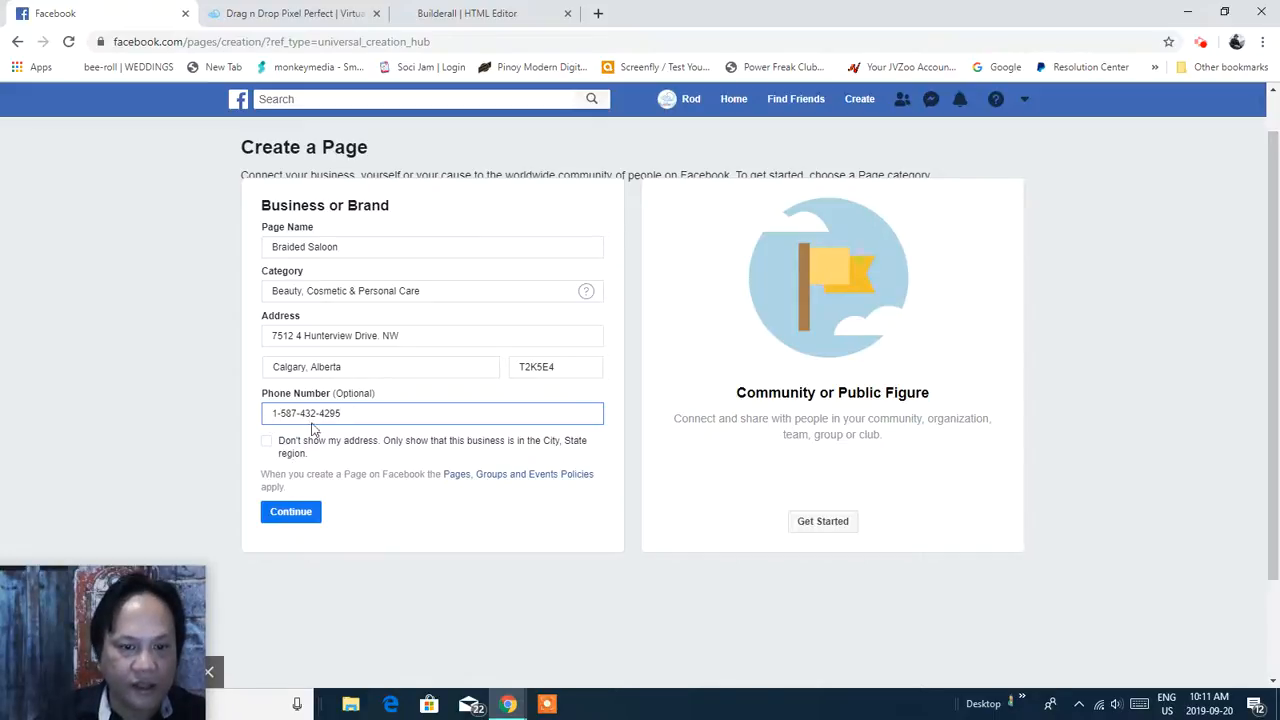
click(266, 441)
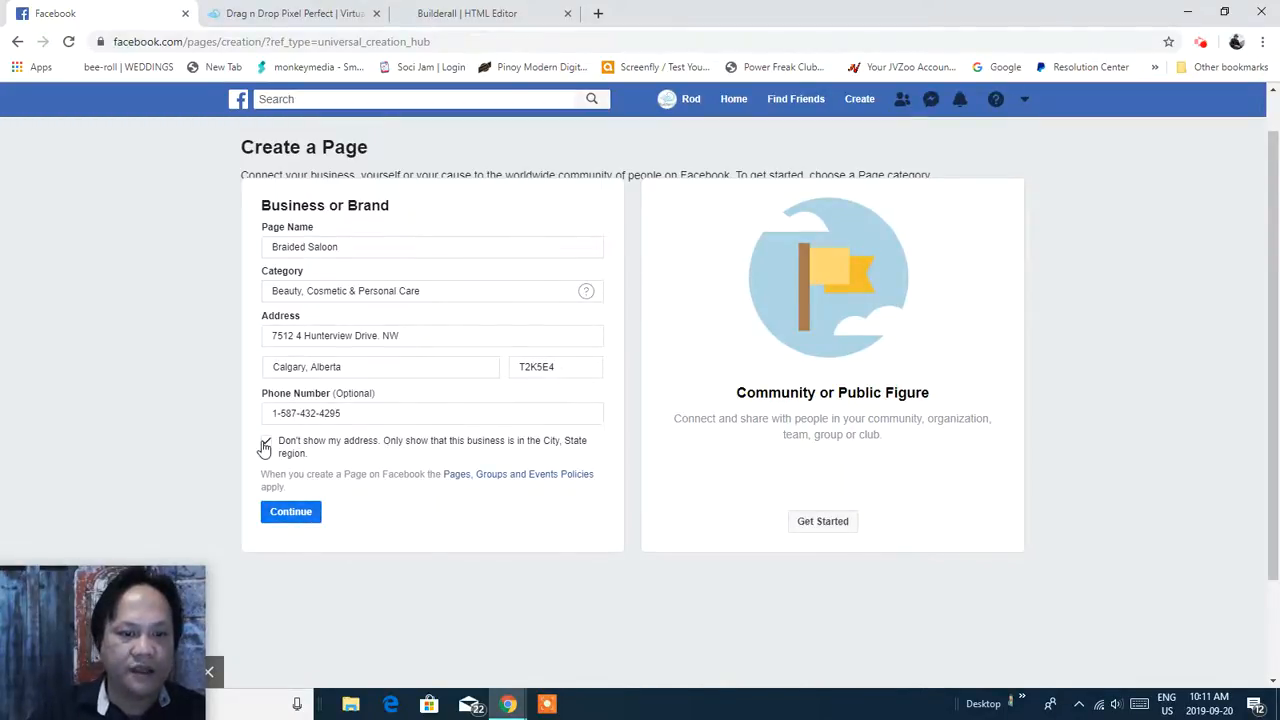
click(292, 514)
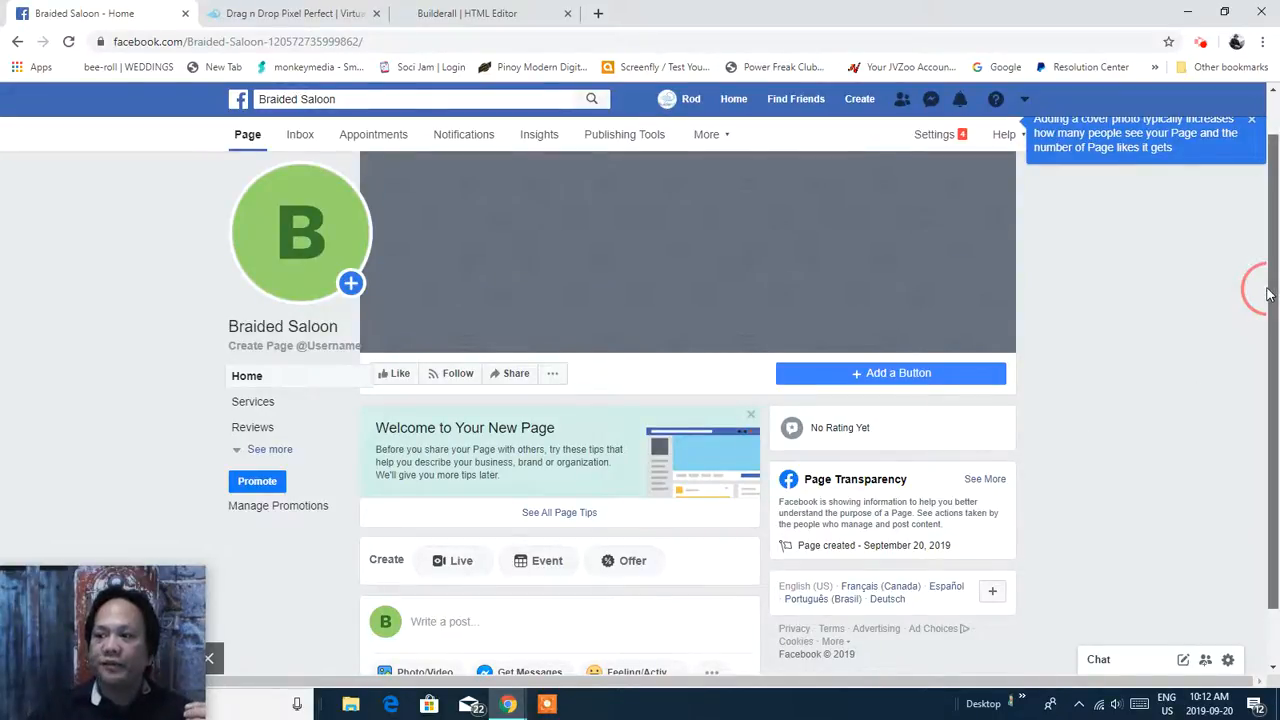
Look over the new Braided Saloon page and begin setting its username.
scroll(1272, 295, up, 1)
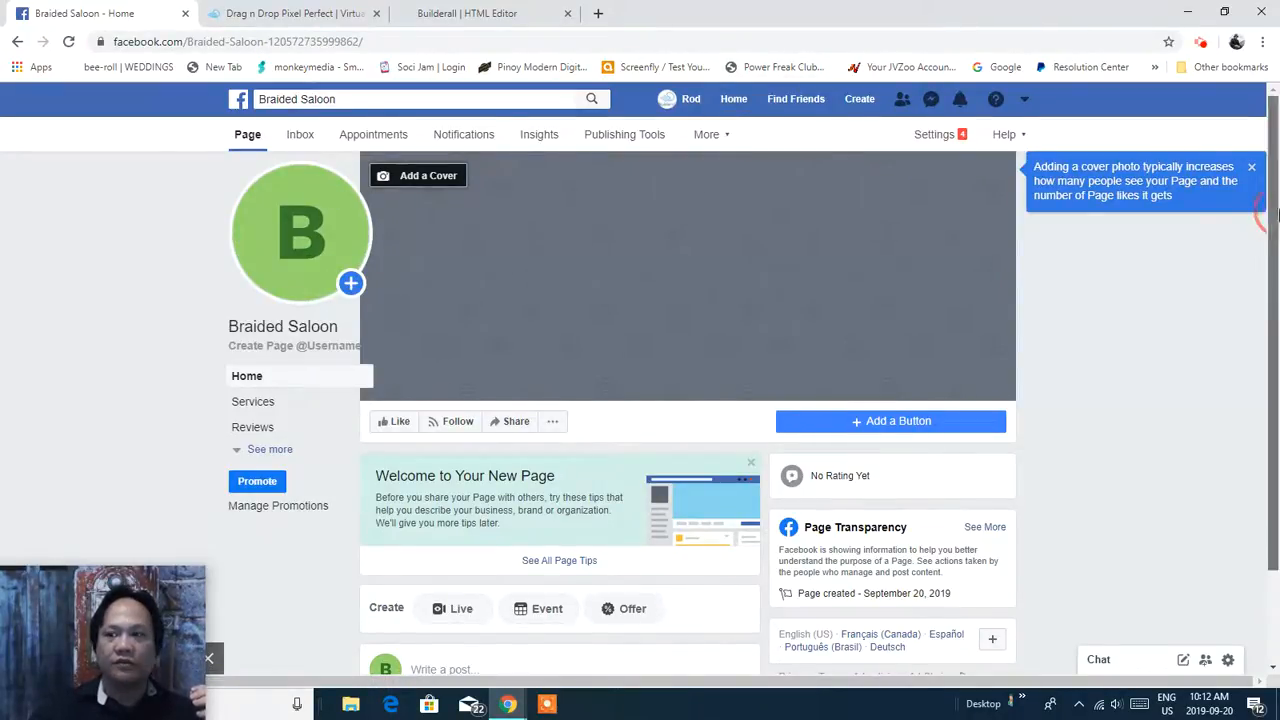
scroll(1277, 400, down, 1)
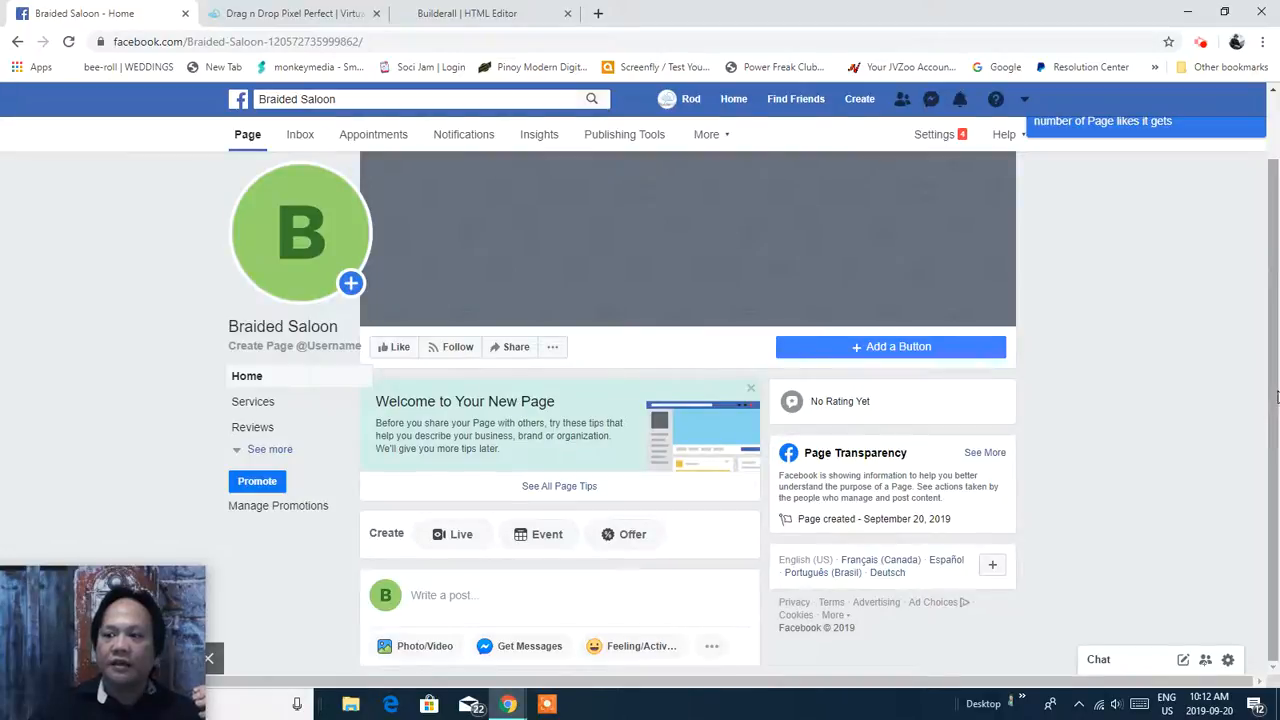
scroll(1275, 395, up, 1)
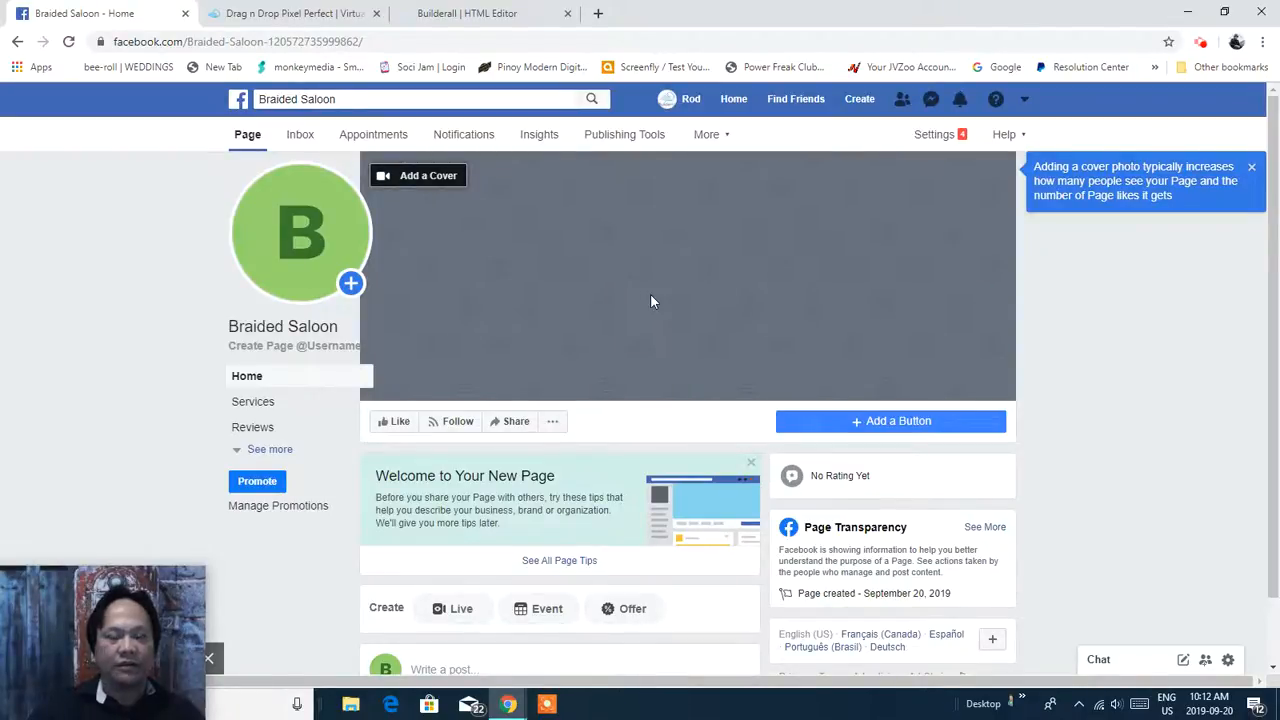
click(337, 346)
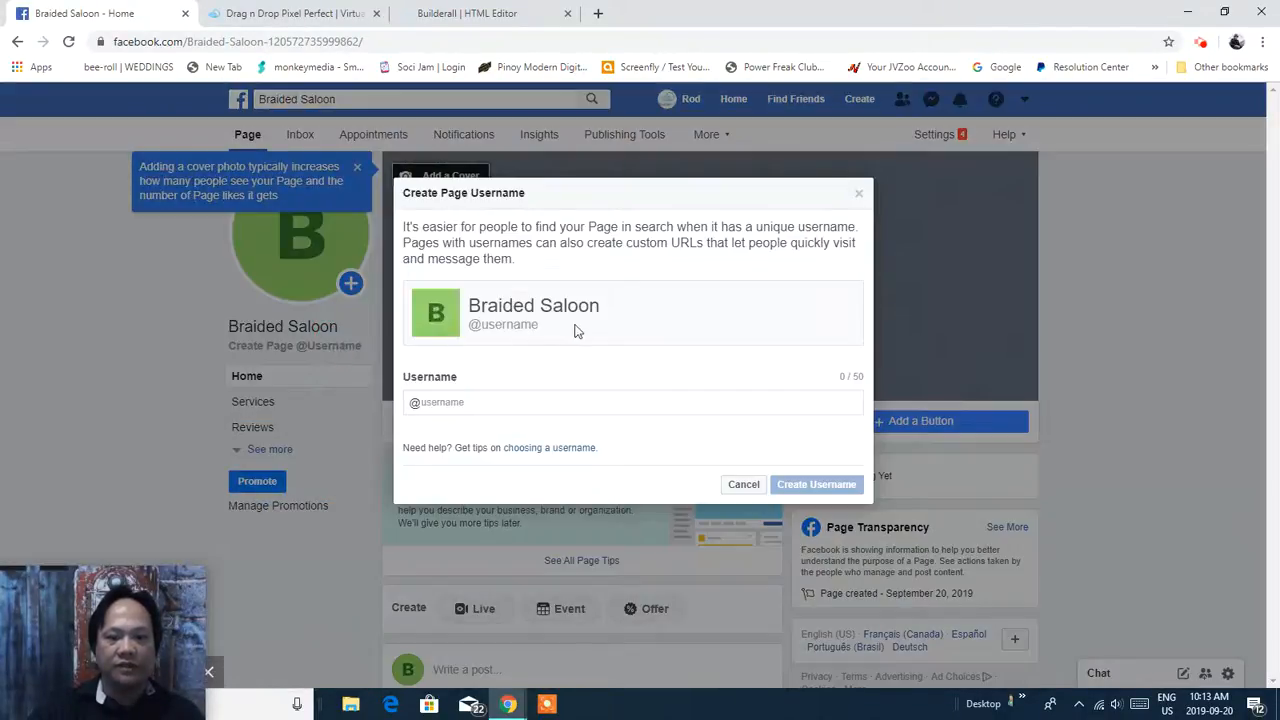
click(571, 402)
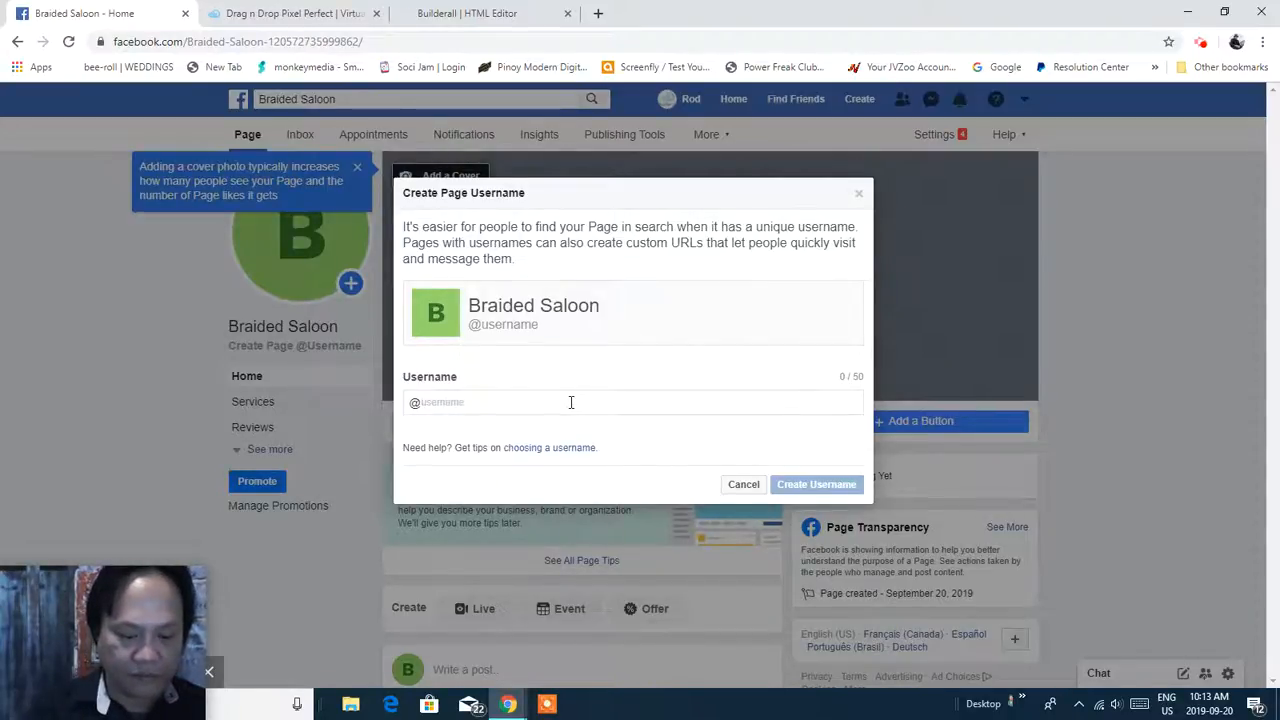
text(O)
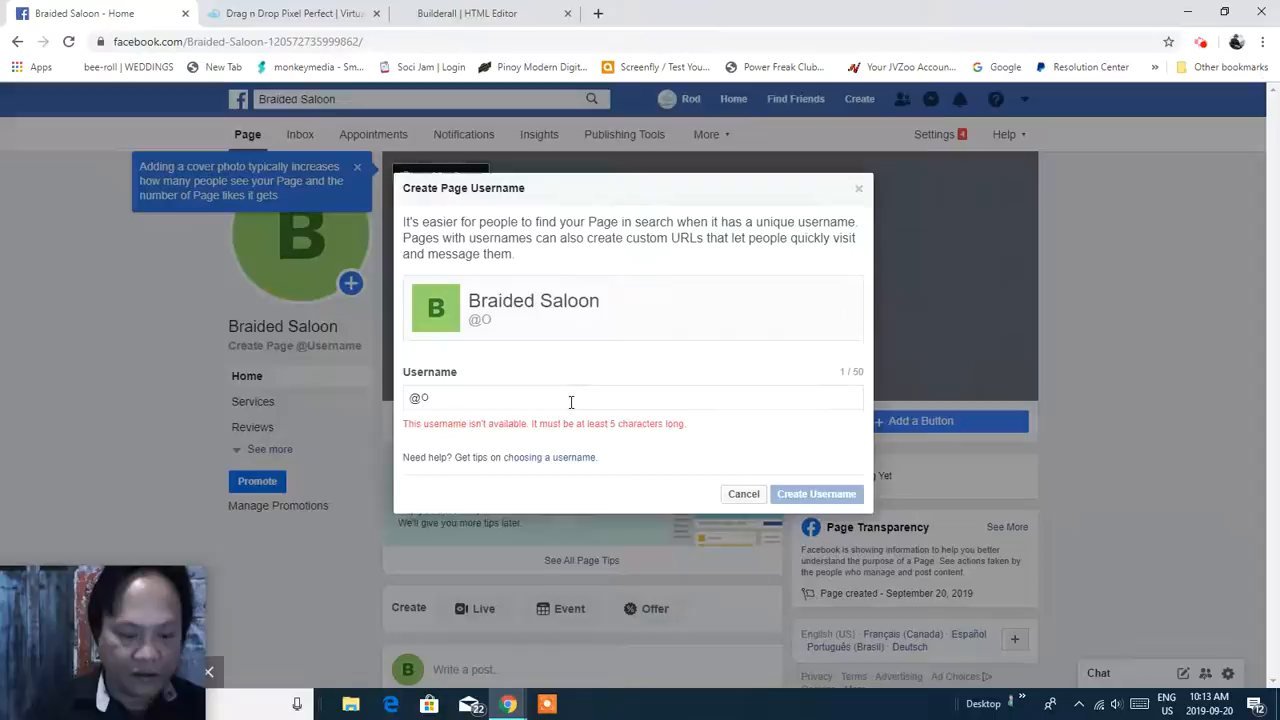
text(scar214)
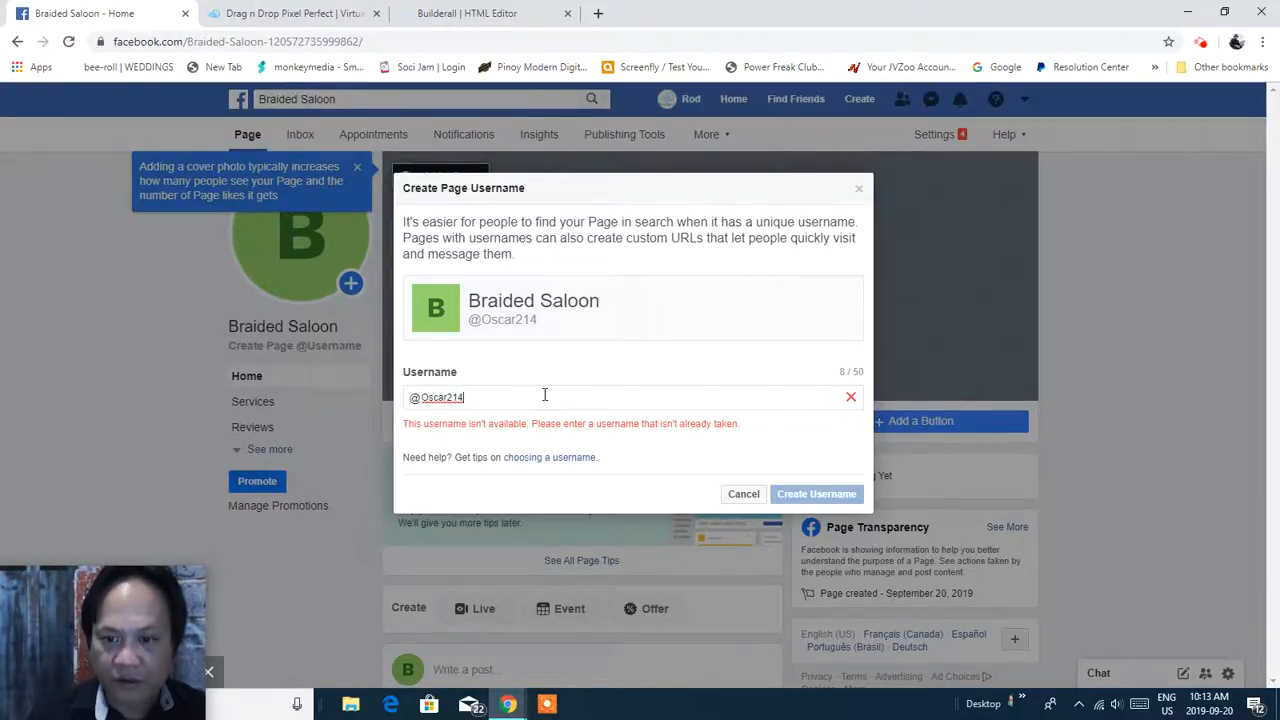
key(BackSpace)
key(BackSpace)
key(BackSpace)
key(BackSpace)
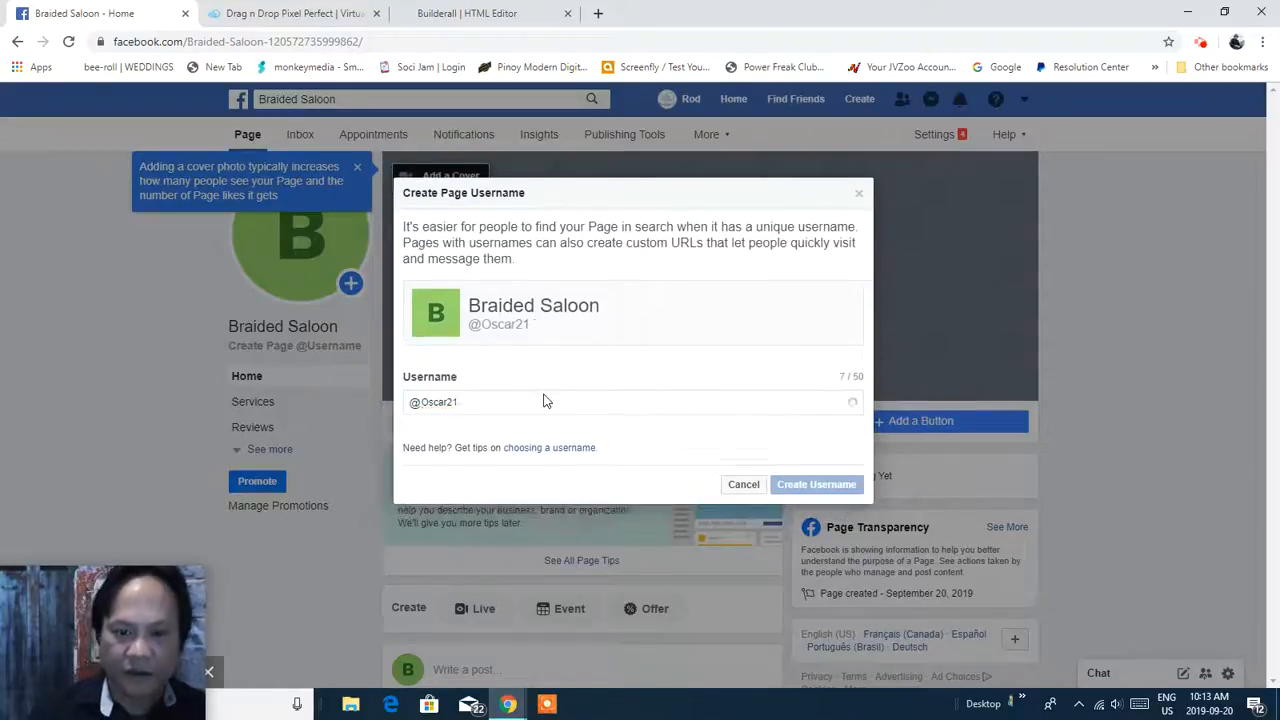
key(BackSpace)
key(BackSpace)
key(BackSpace)
key(BackSpace)
text(Braided)
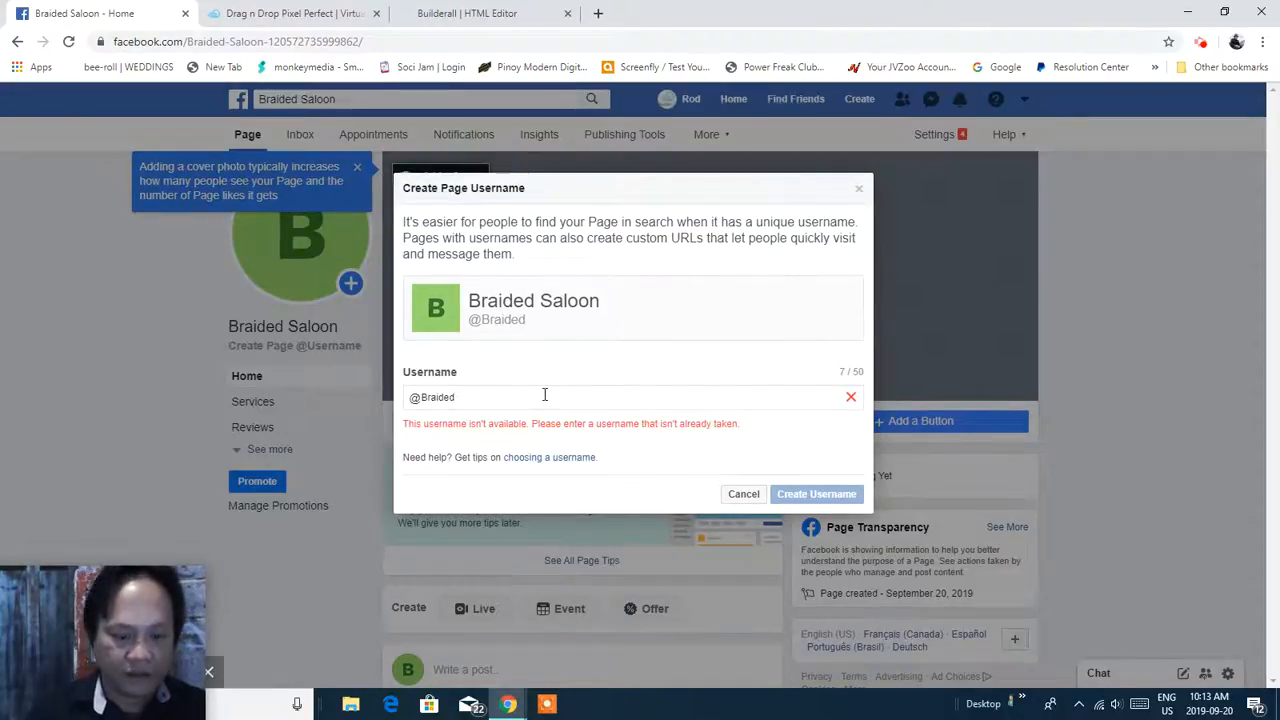
text(214)
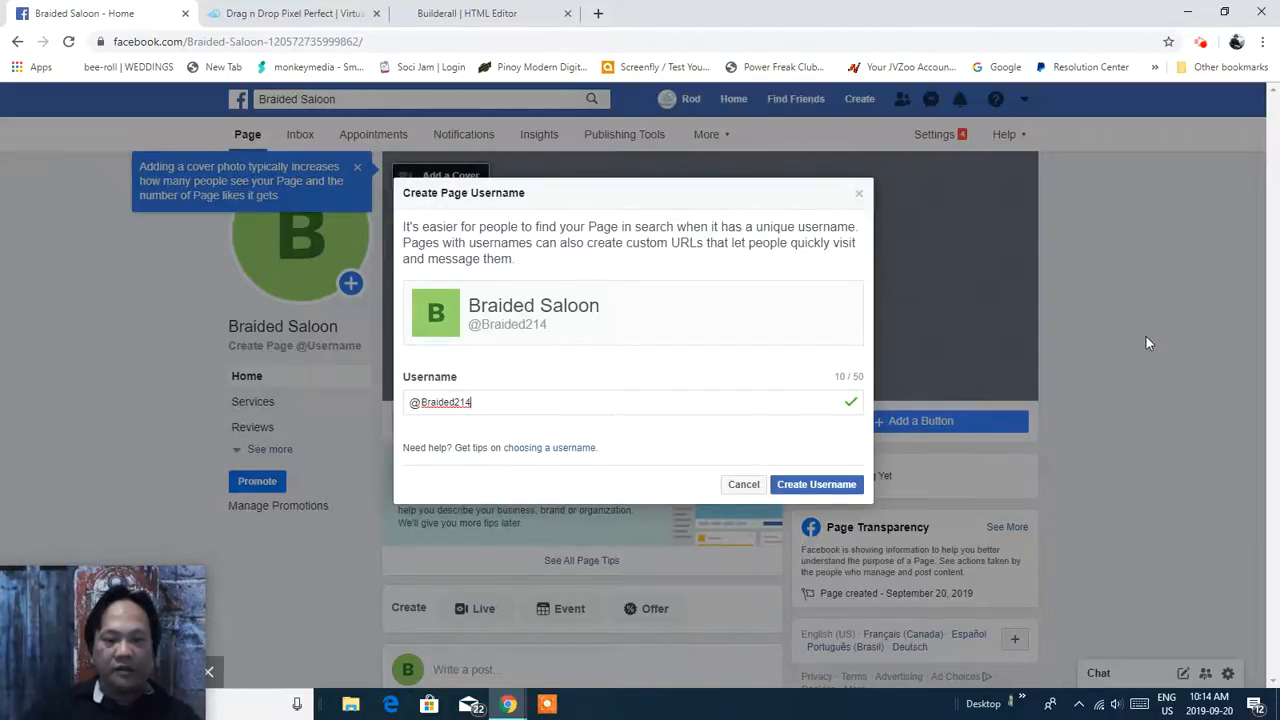
click(829, 490)
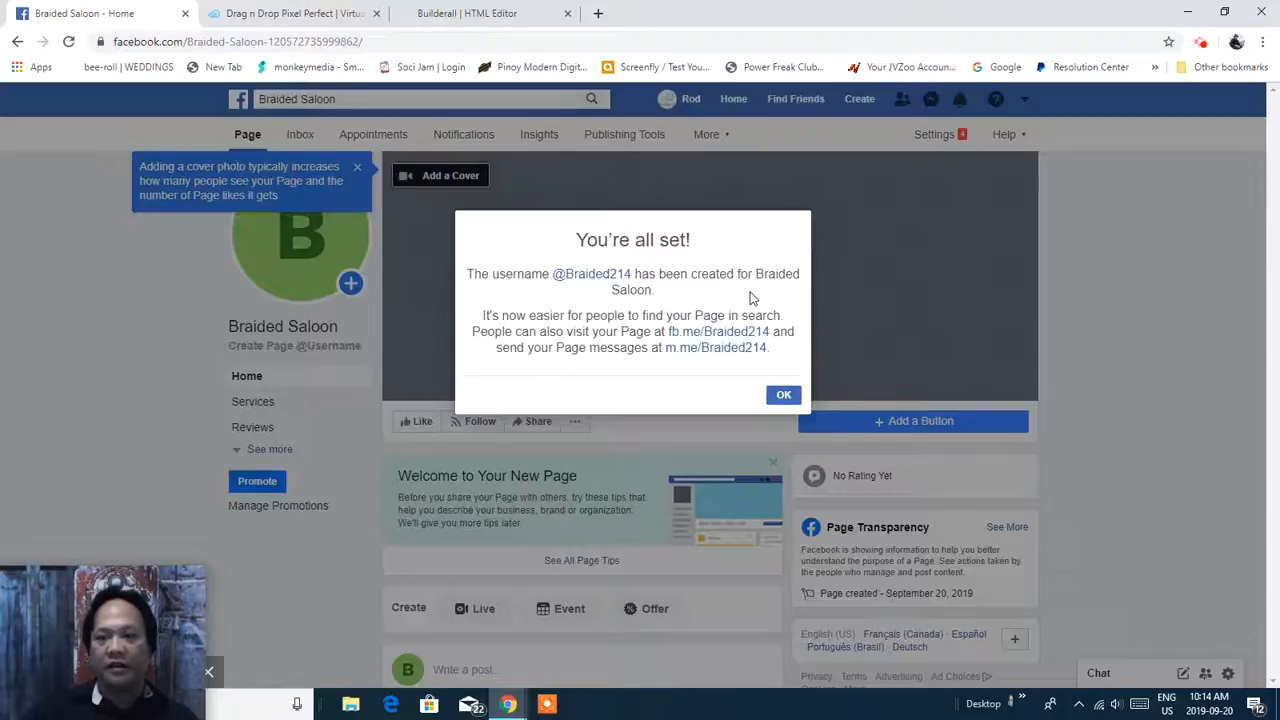
click(781, 396)
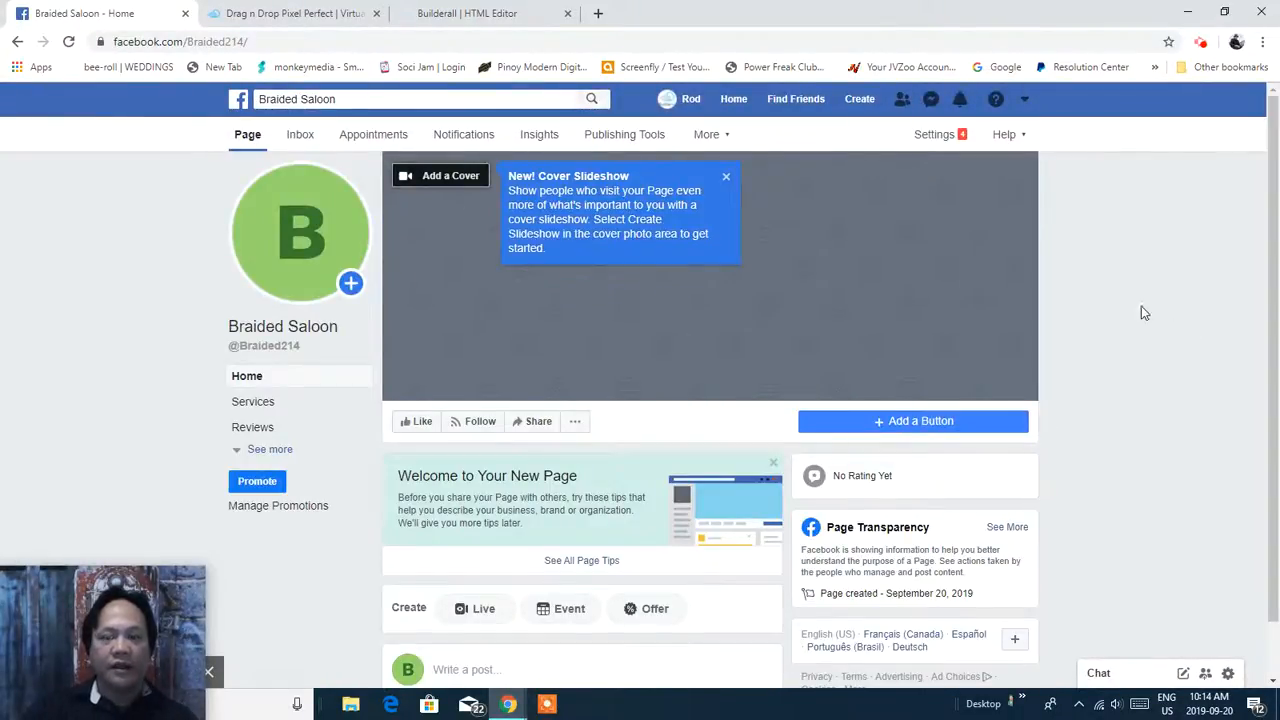
Upload Logo-Builderall-Old-Font-02 as the page's profile picture and save it.
mouse_move(1265, 218)
mouse_down()
mouse_move(1277, 338)
mouse_move(1270, 216)
mouse_up()
click(308, 243)
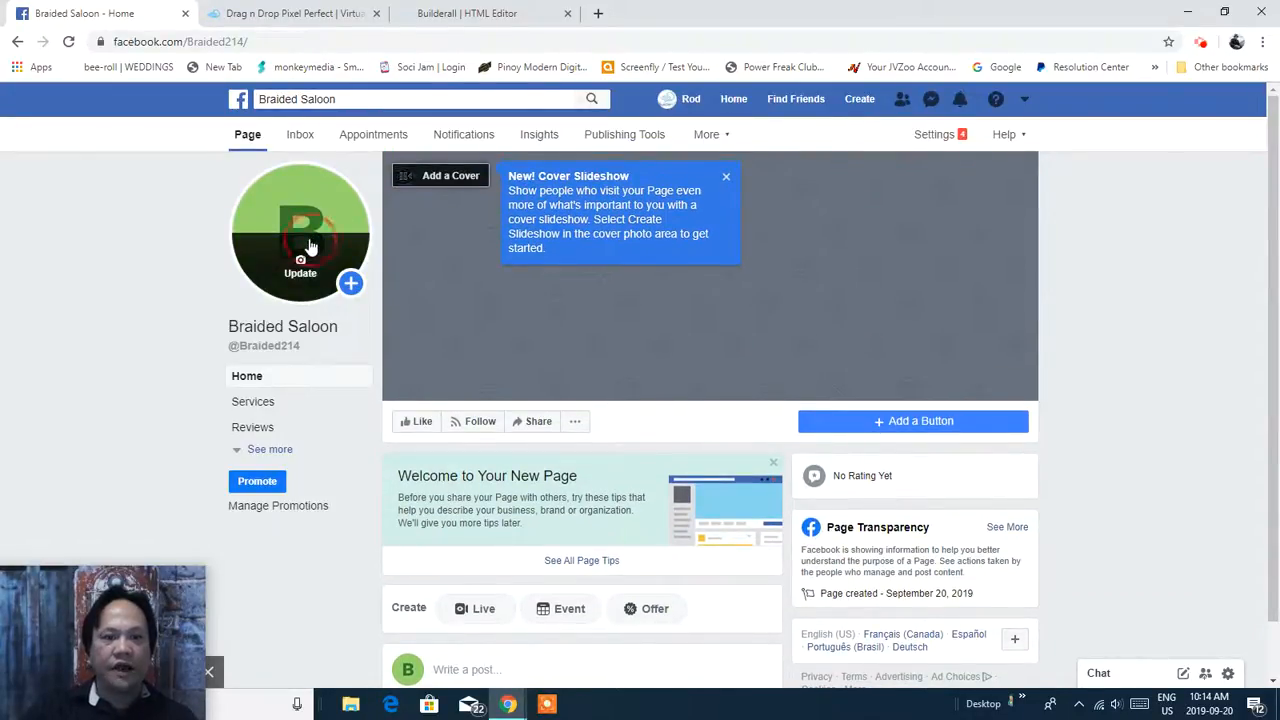
click(316, 357)
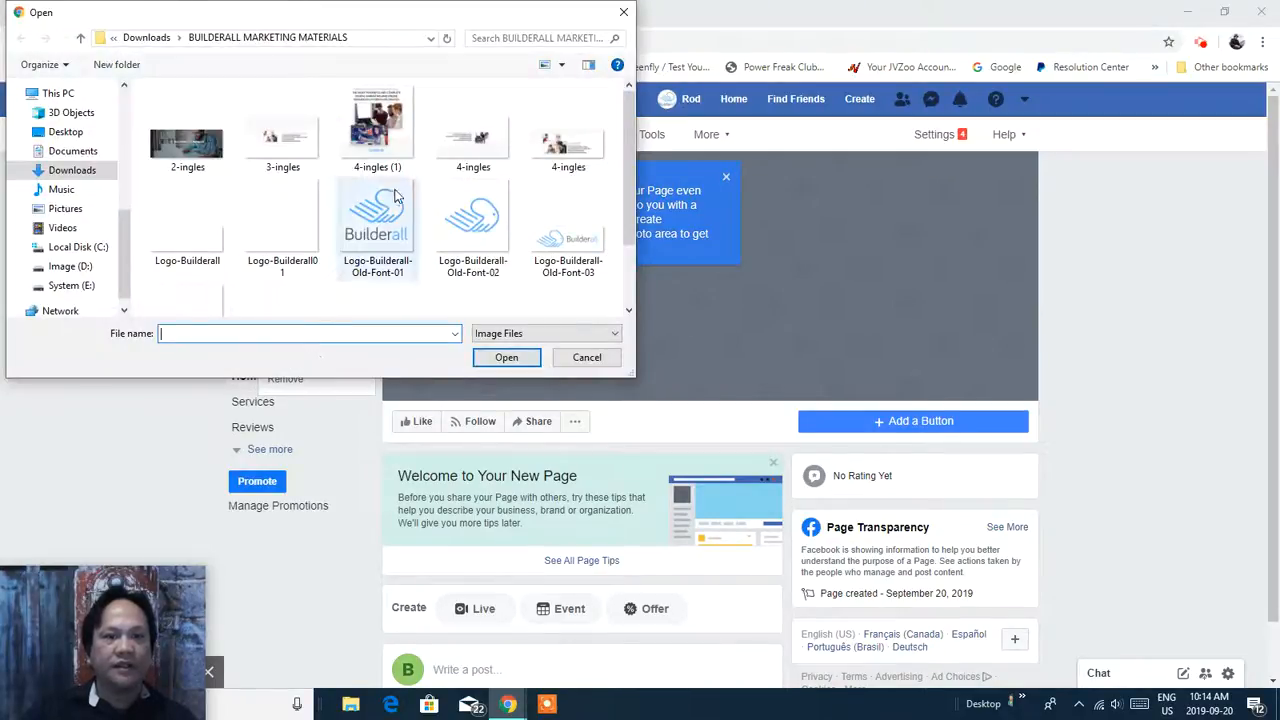
click(473, 222)
click(510, 358)
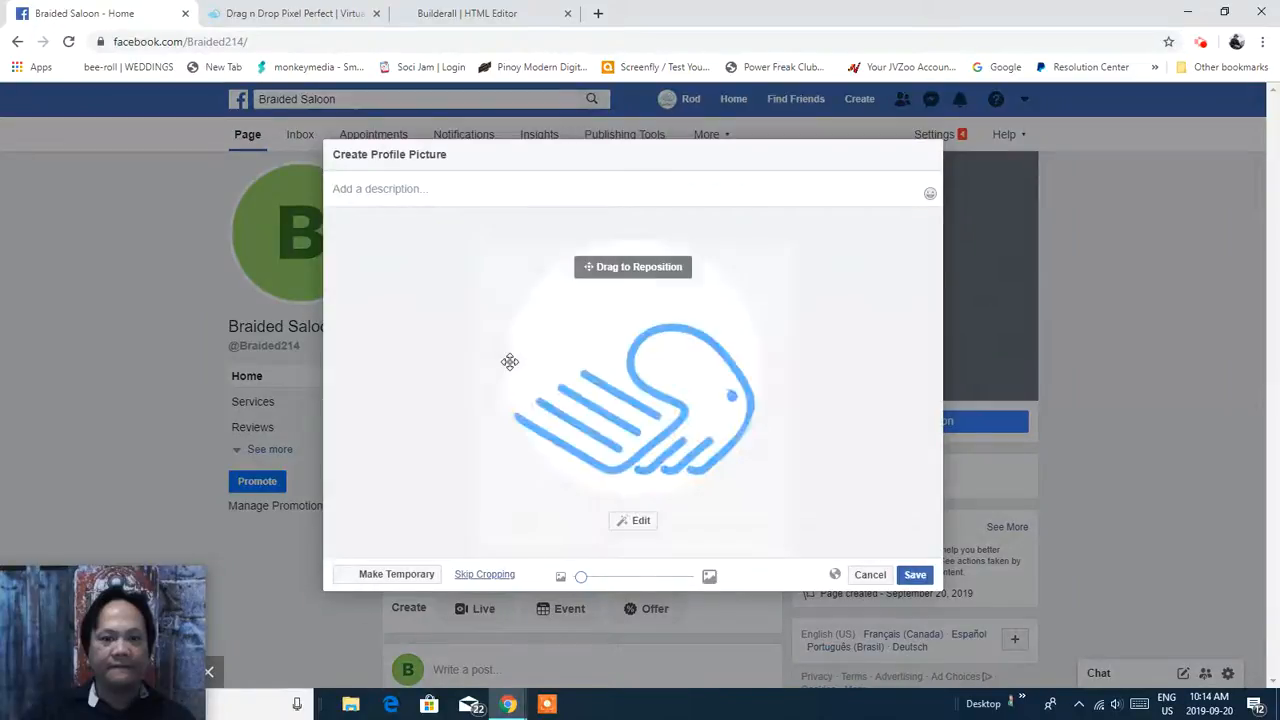
click(915, 575)
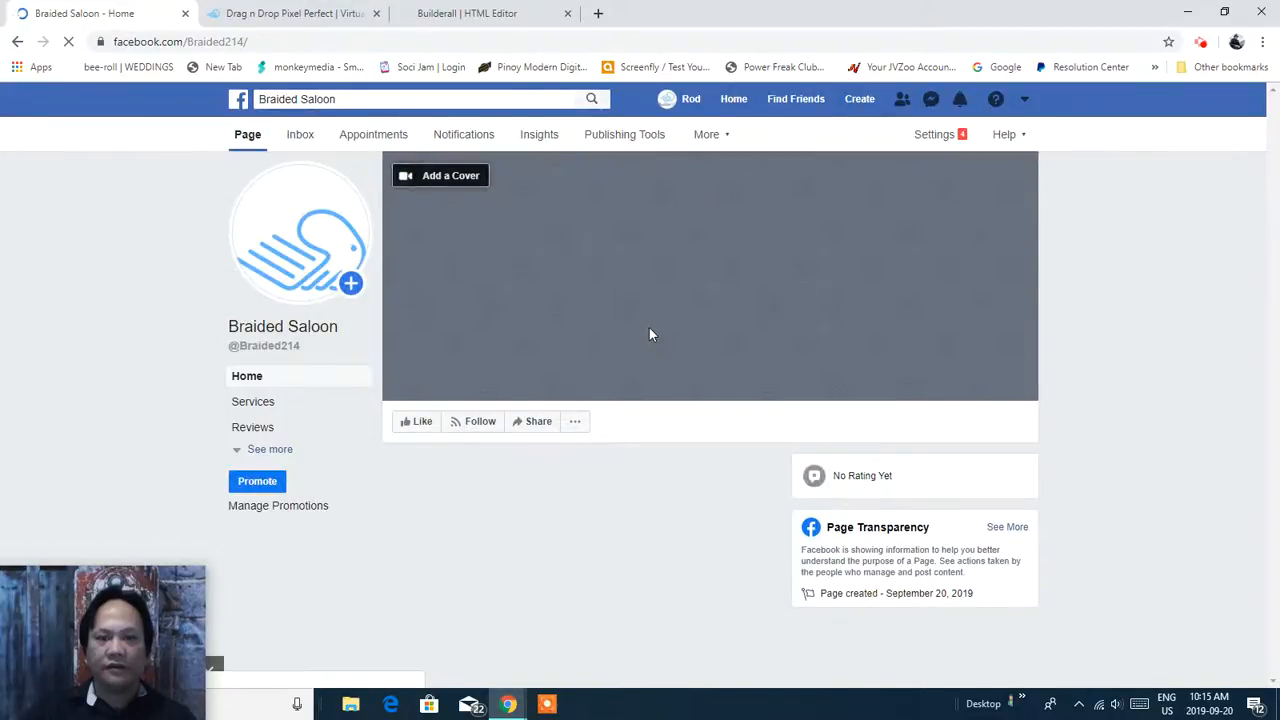
Upload 3-ingles as the page's cover photo, save it, and dismiss the slideshow tip.
click(460, 178)
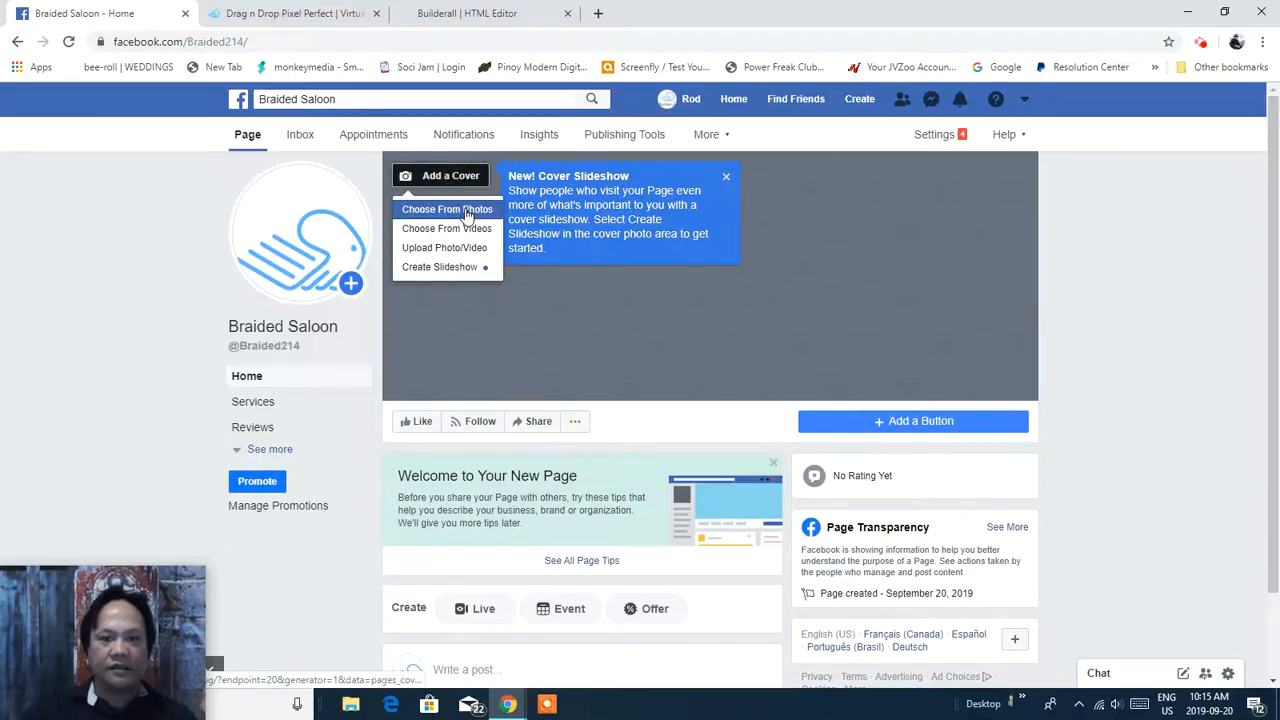
click(467, 249)
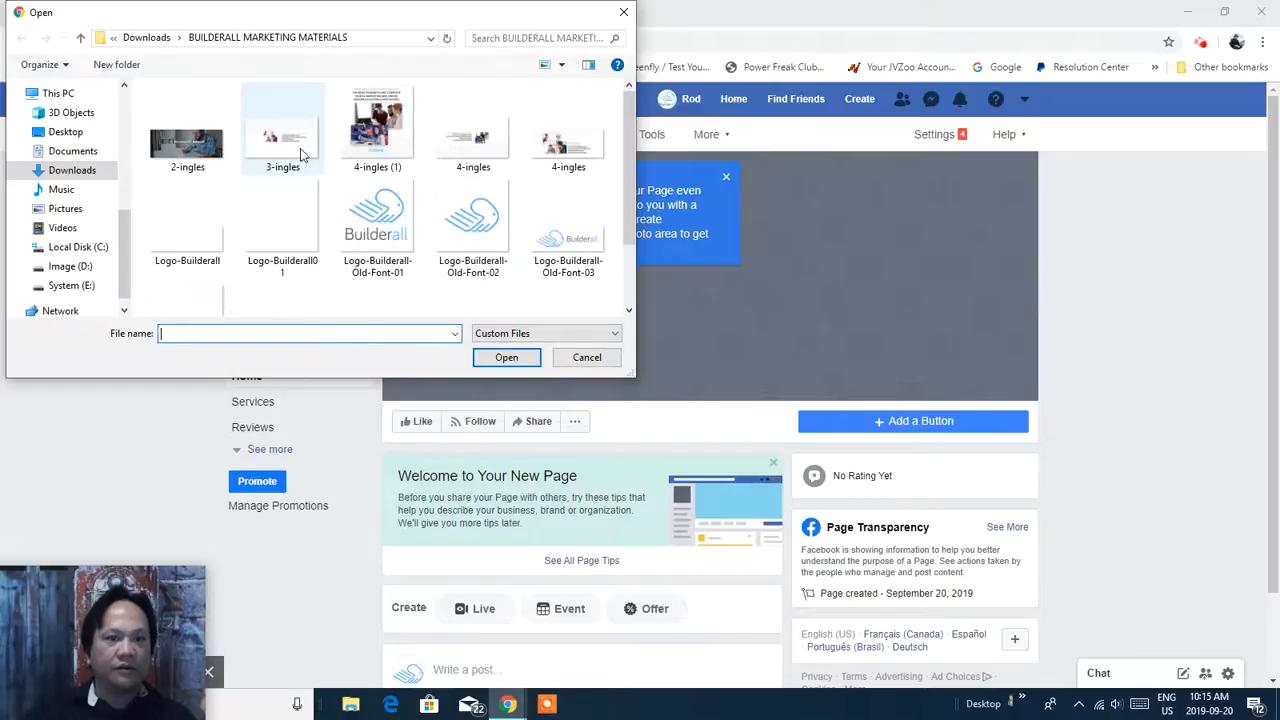
click(289, 145)
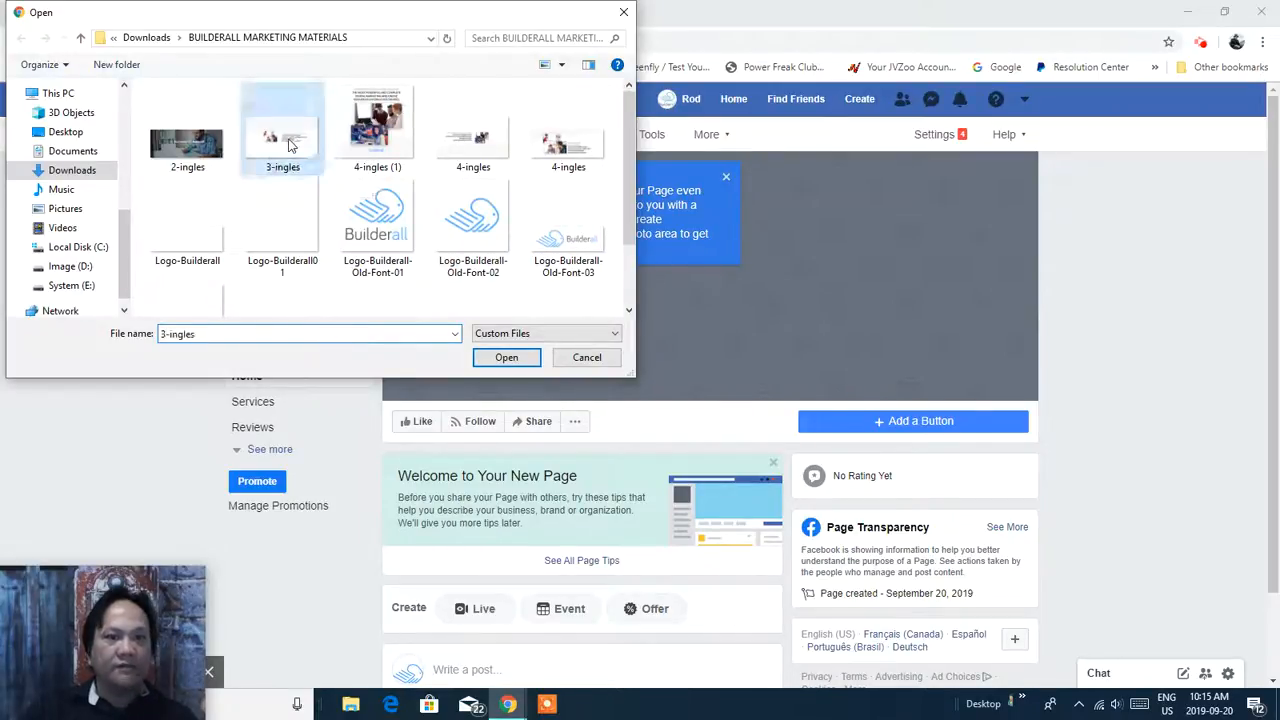
click(504, 362)
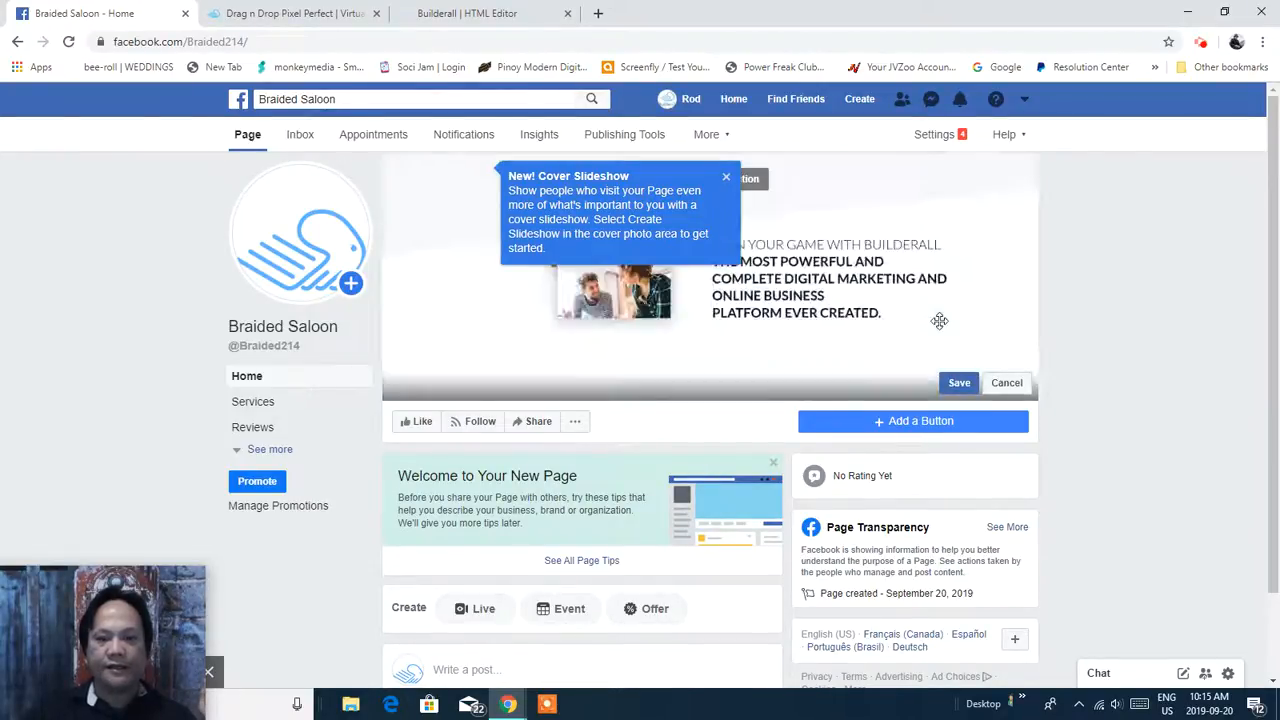
click(959, 383)
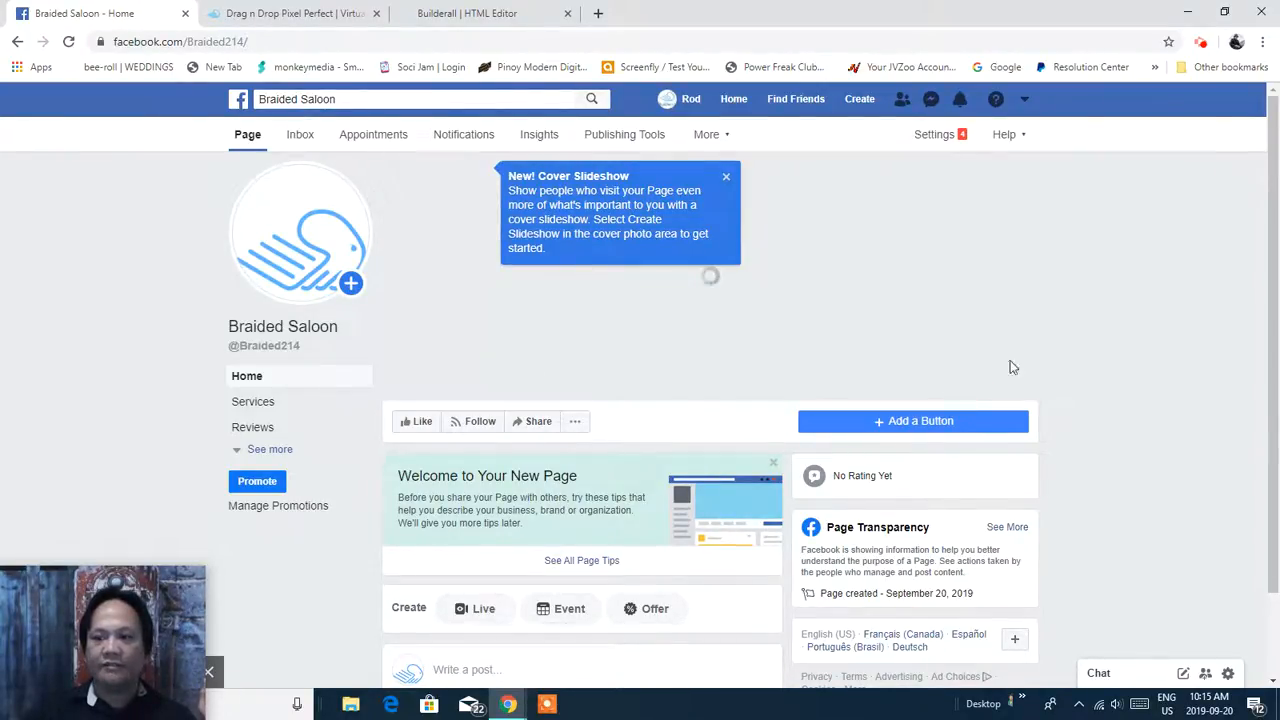
click(655, 179)
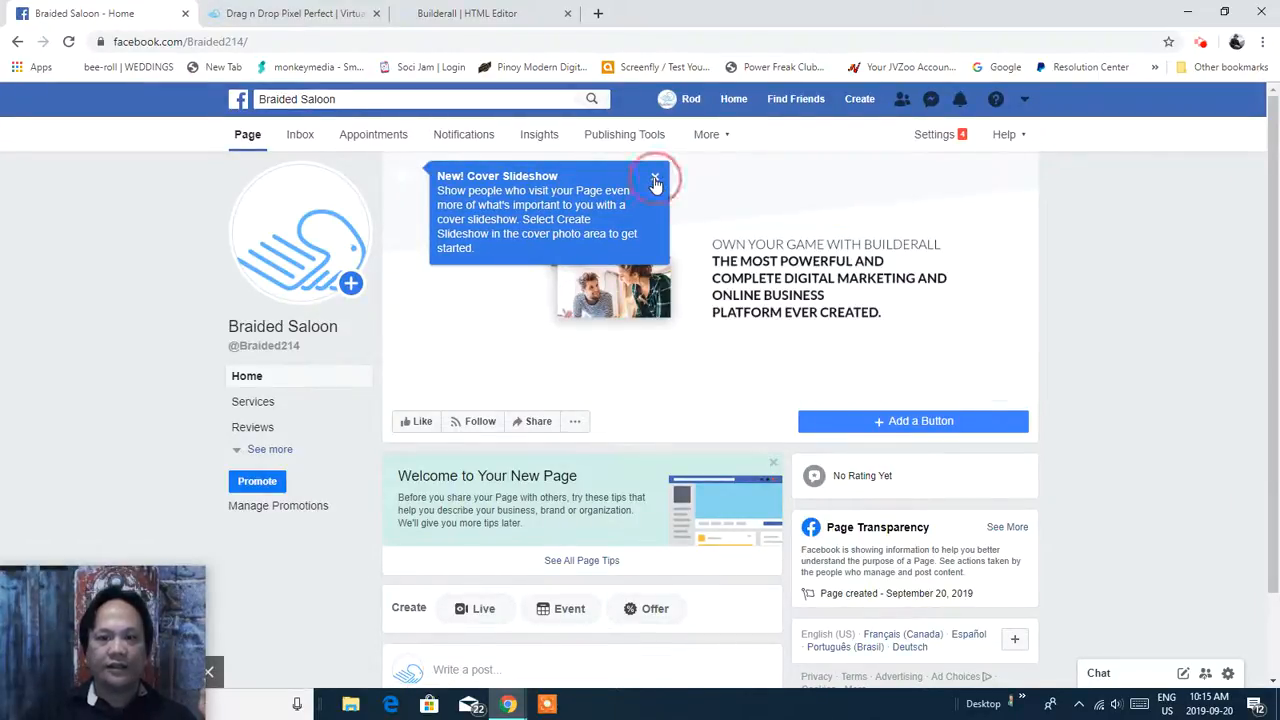
drag(1270, 390, 1278, 437)
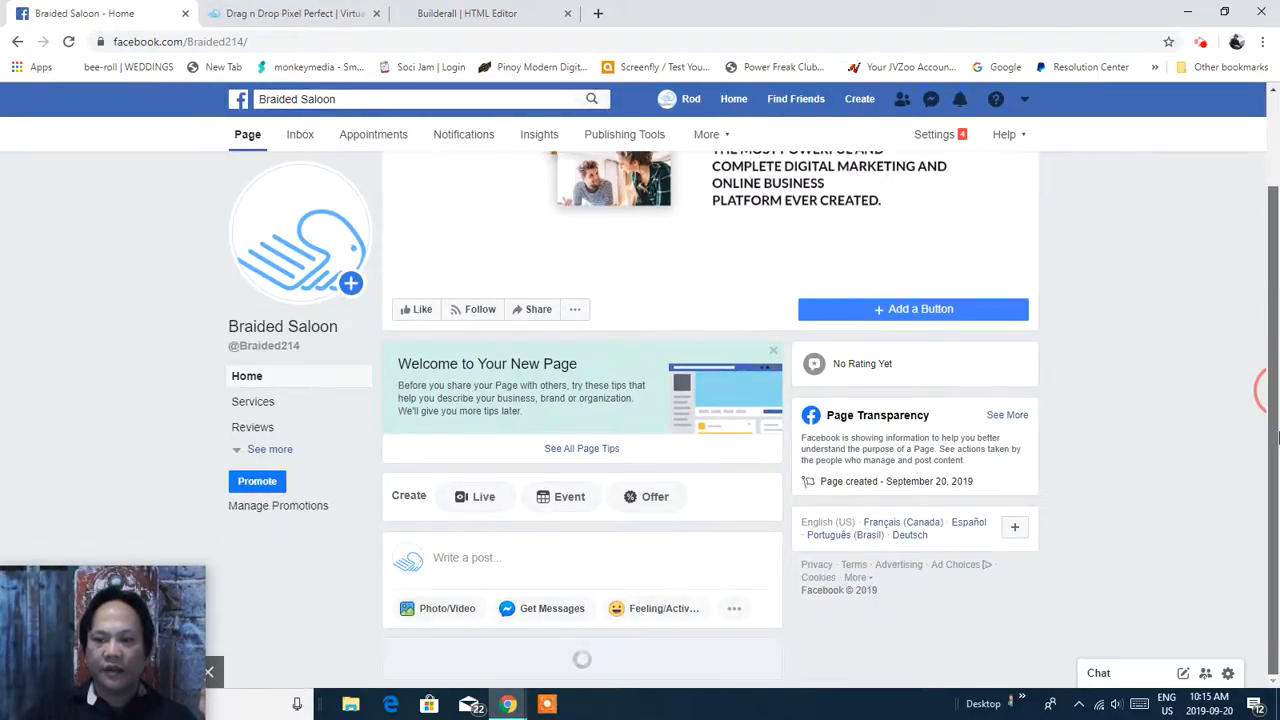
click(1266, 140)
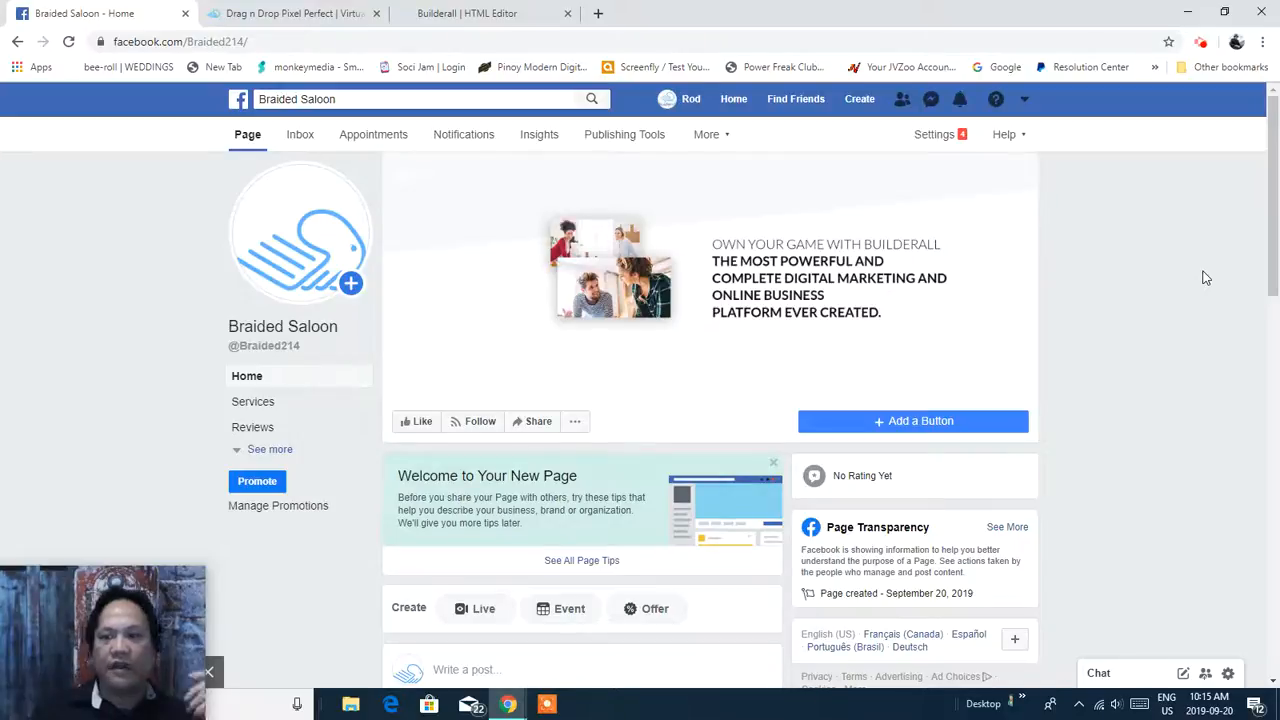
click(949, 140)
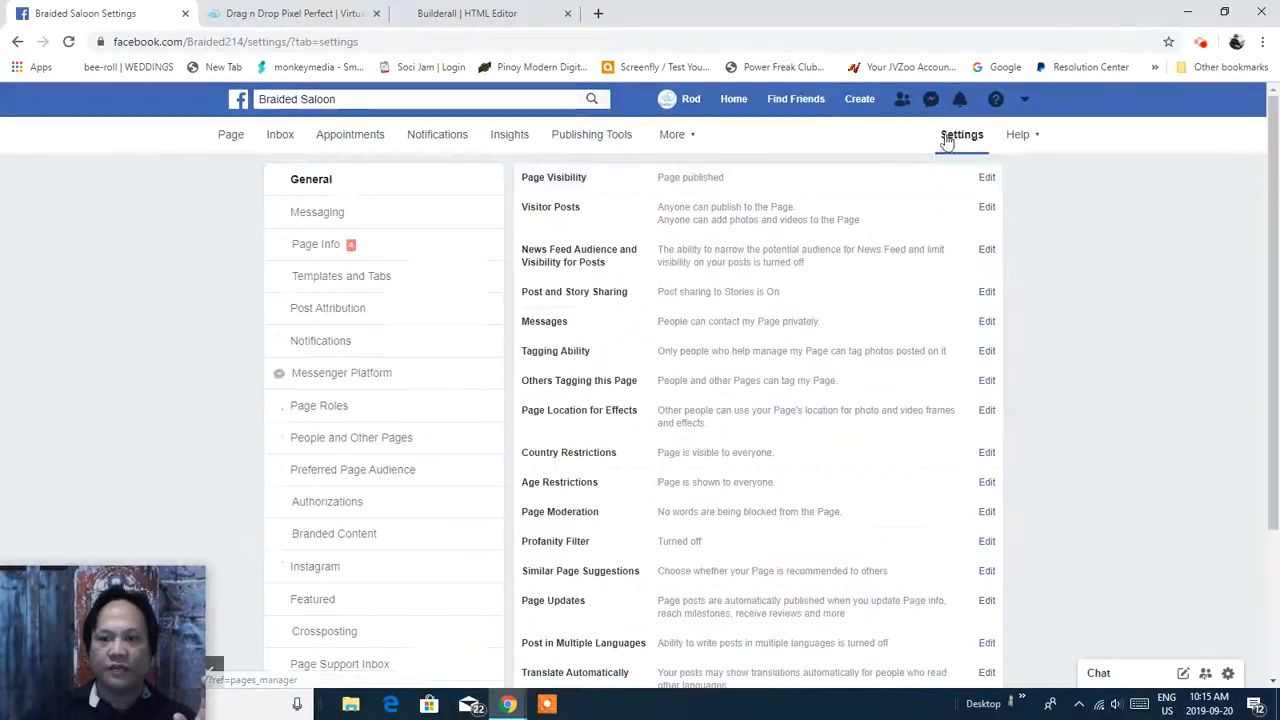
Open Page Visibility and Visitor Posts for editing and tick review of visitors' posts.
drag(1274, 179, 1258, 222)
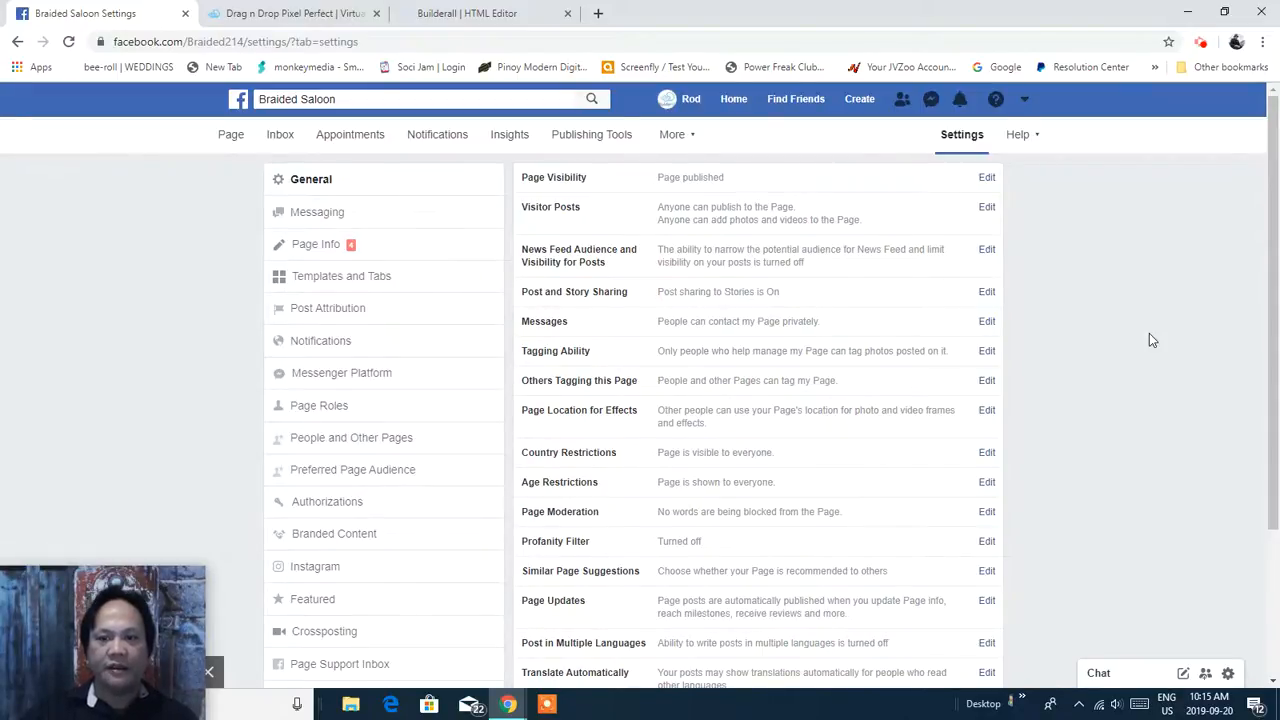
mouse_move(1270, 193)
mouse_down()
mouse_move(1278, 367)
mouse_move(1266, 189)
mouse_up()
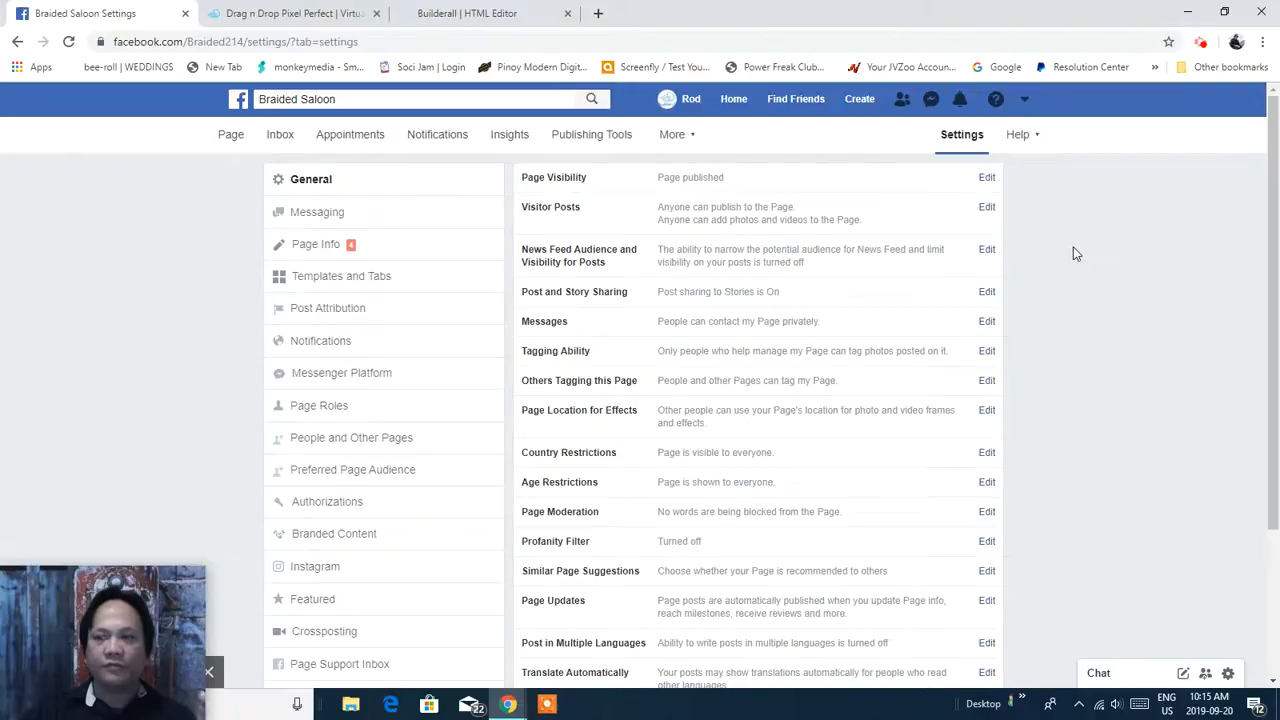
mouse_move(1268, 194)
mouse_down()
mouse_move(1278, 395)
mouse_move(1272, 185)
mouse_up()
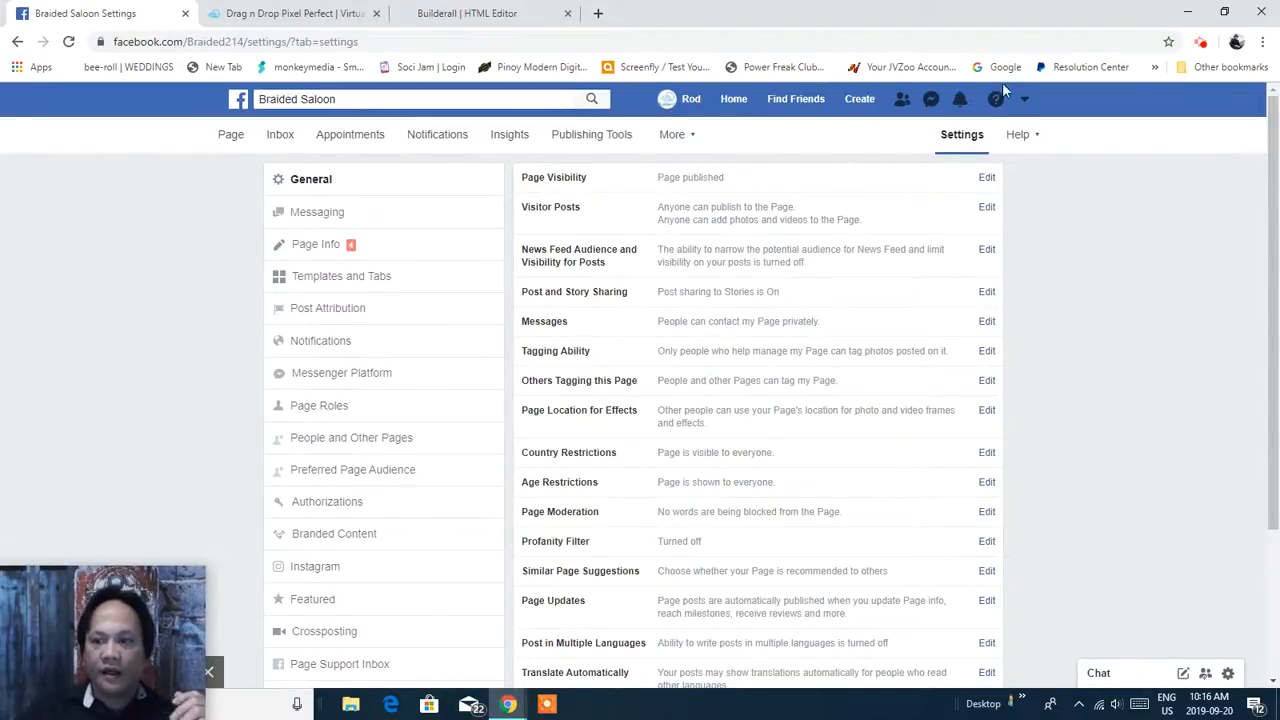
click(985, 180)
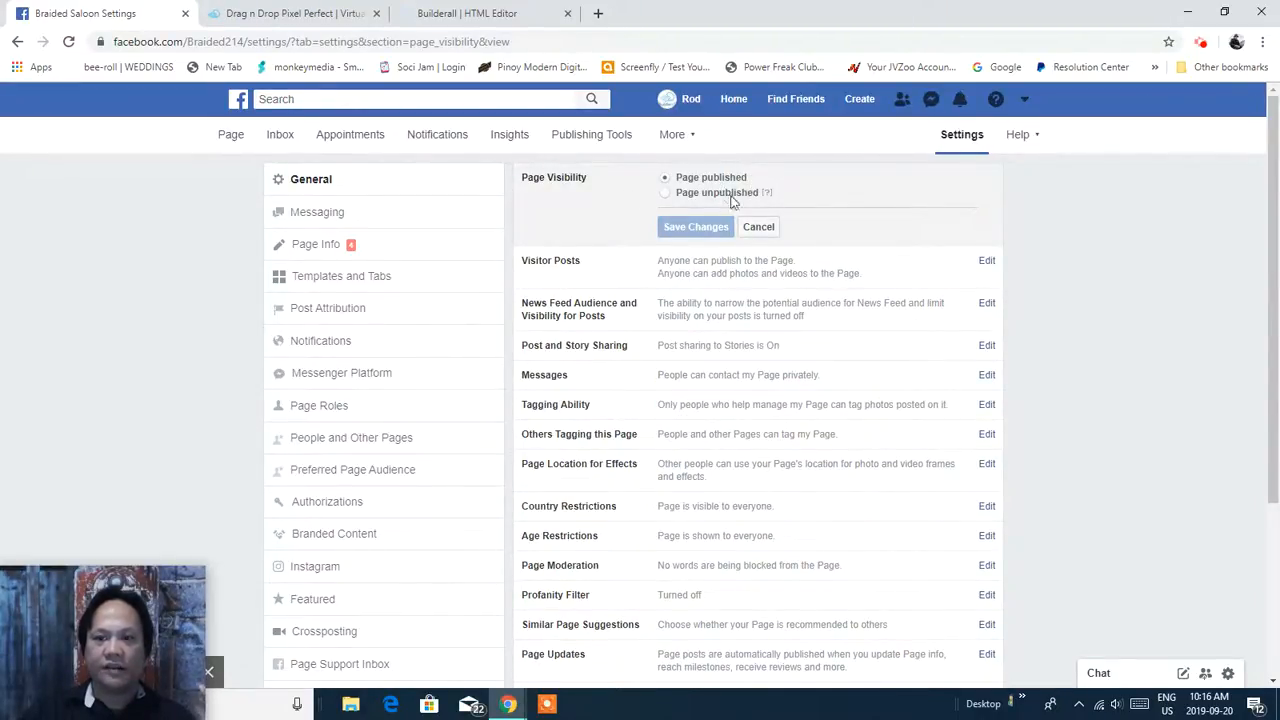
click(986, 260)
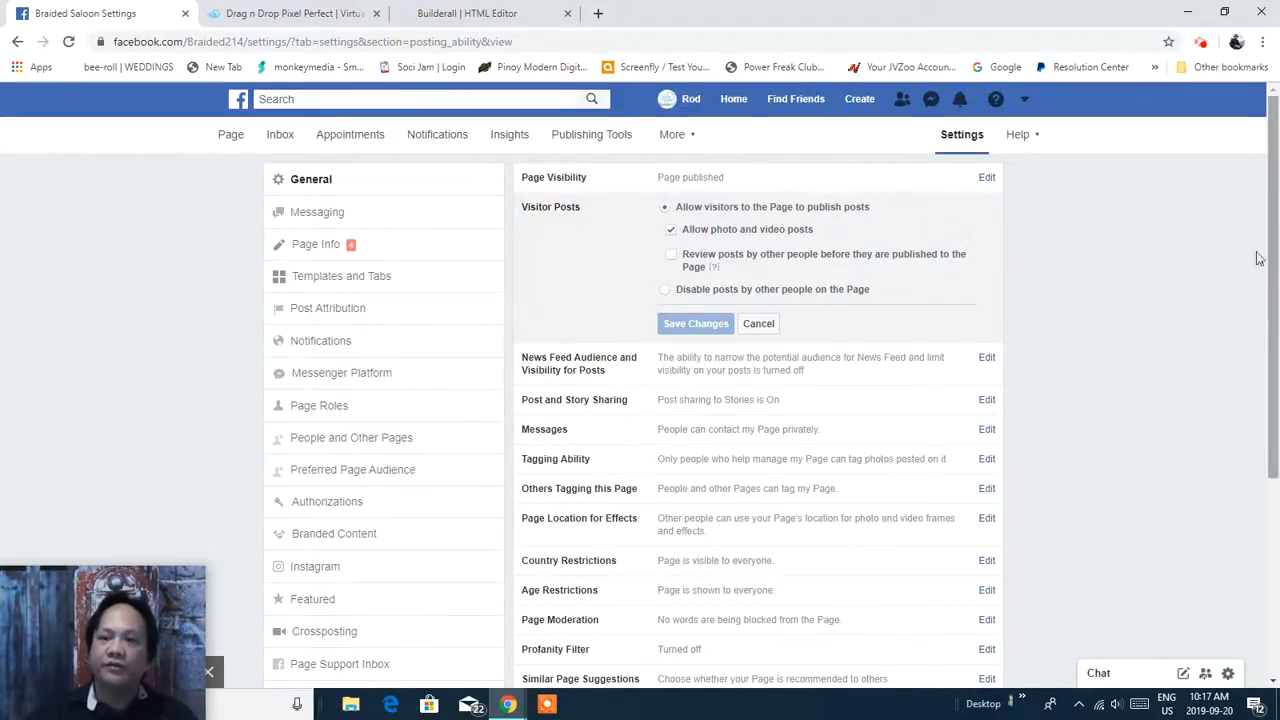
click(672, 258)
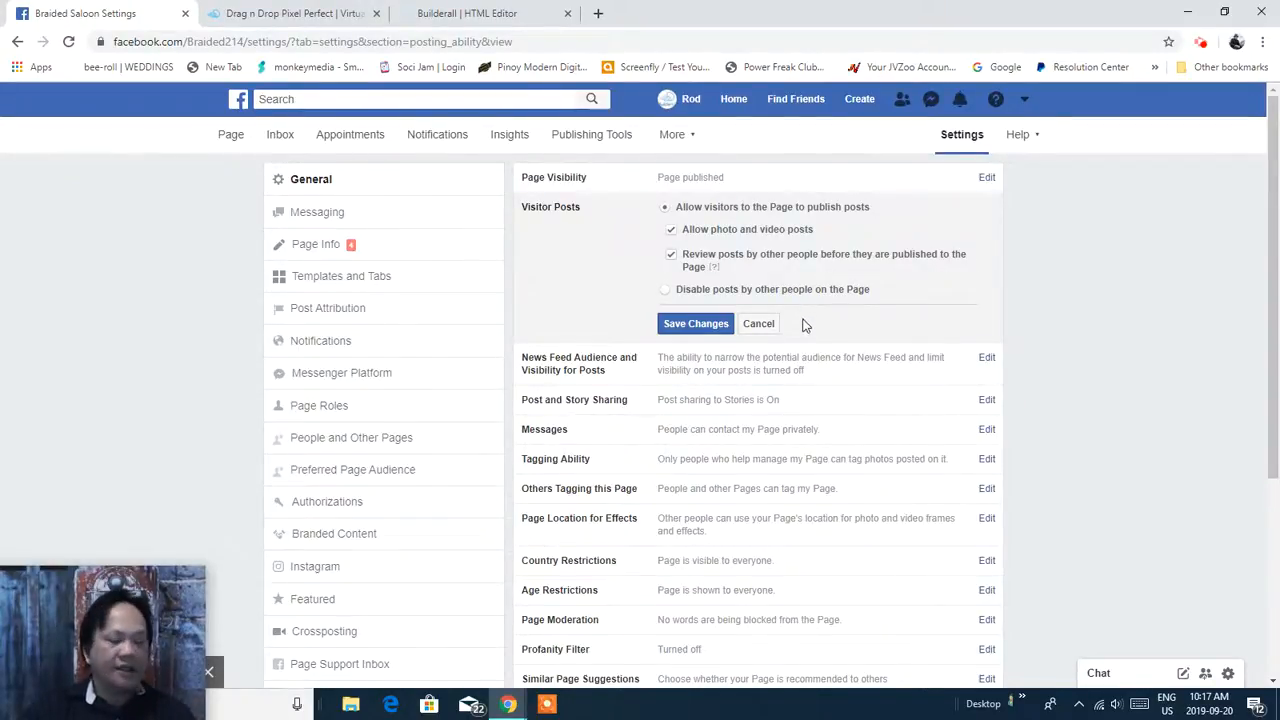
Save the visitor post review setting and open the News Feed Audience options.
click(697, 325)
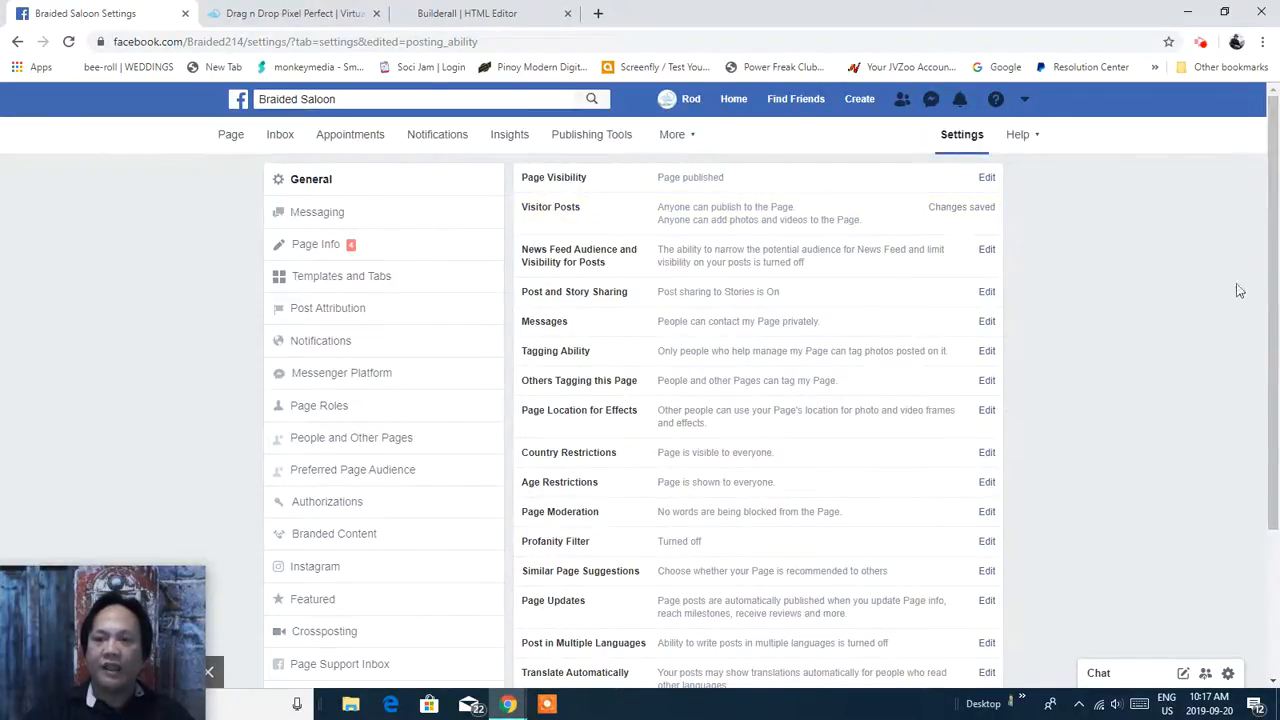
click(988, 254)
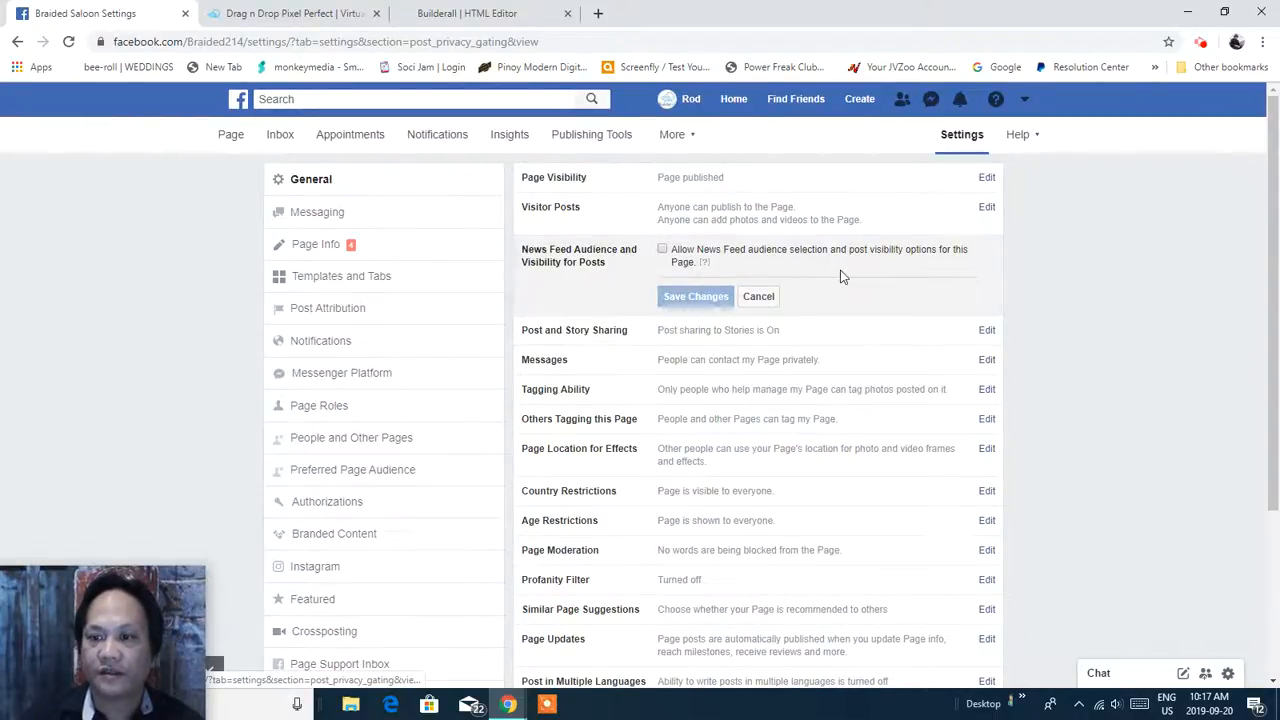
Leave News Feed Audience and Post and Story Sharing unchanged, and start editing Page Moderation.
click(762, 298)
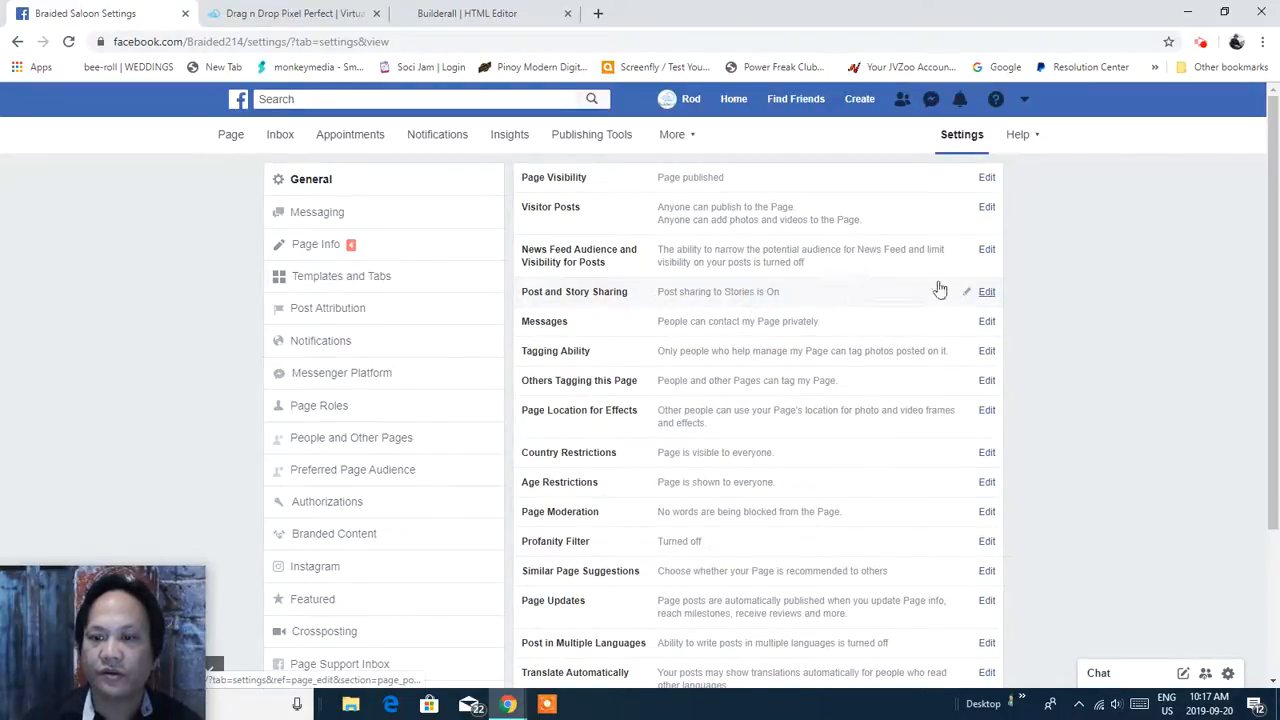
click(984, 299)
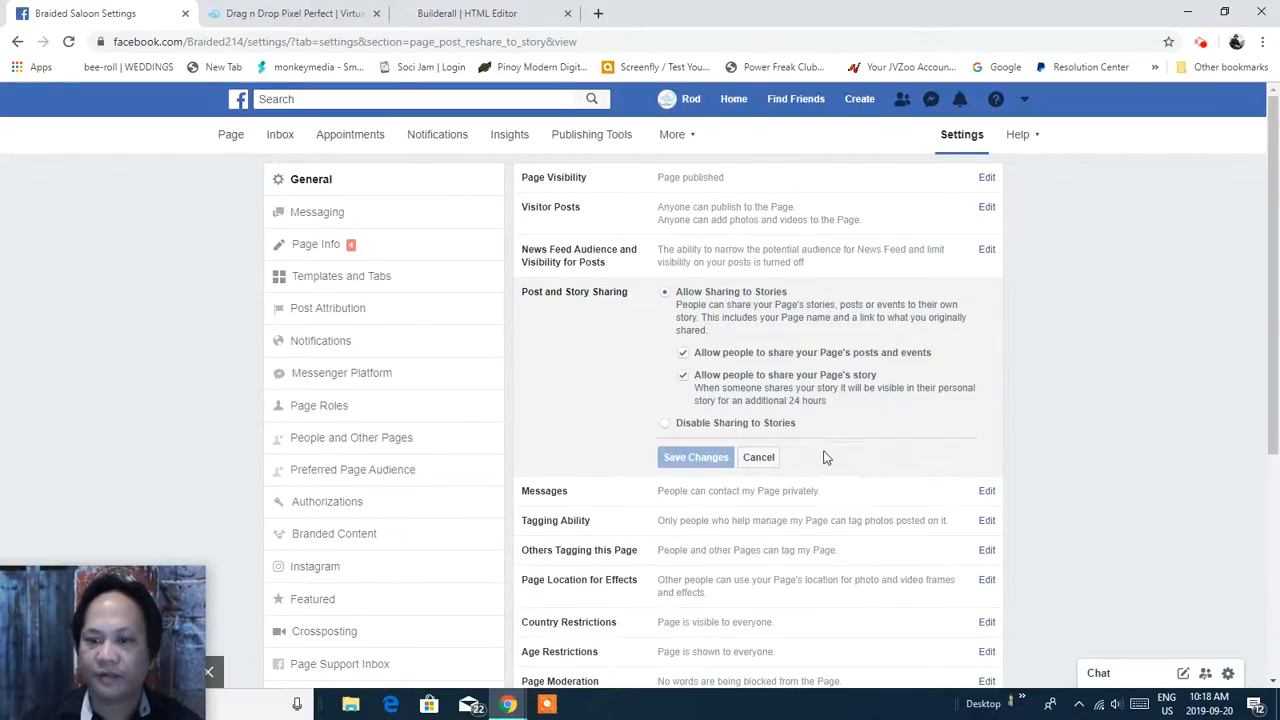
click(760, 457)
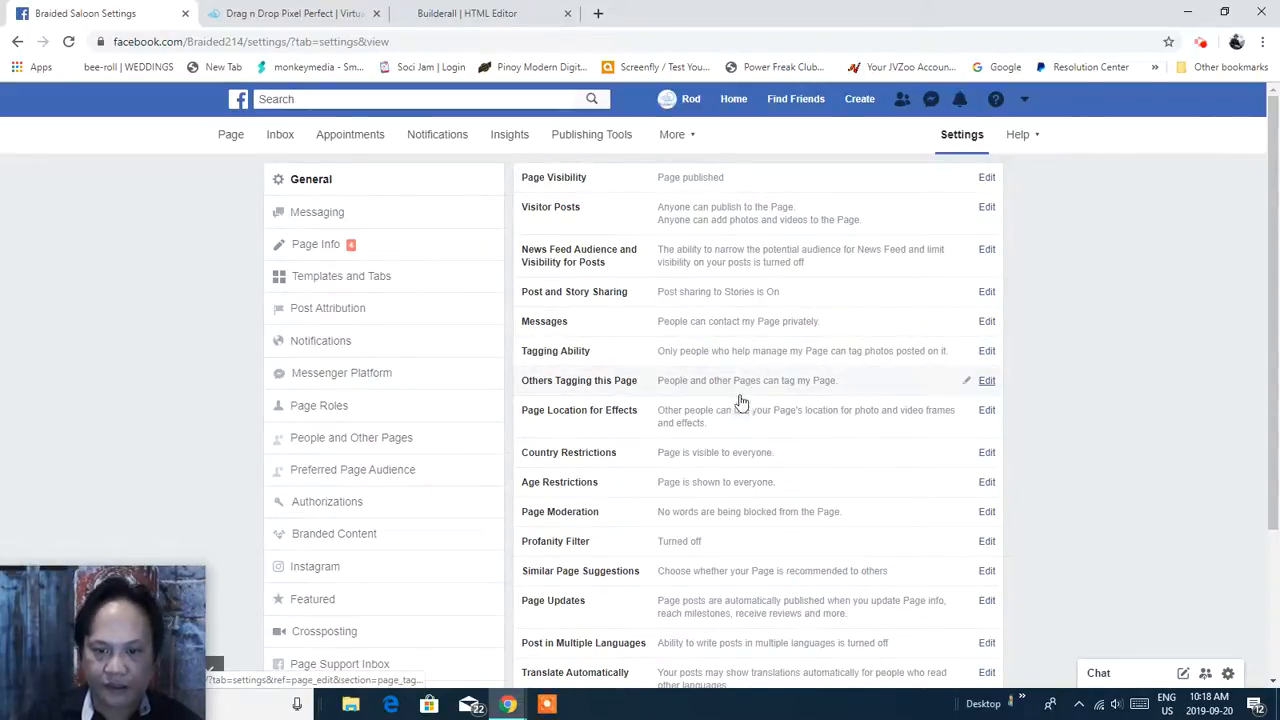
click(720, 514)
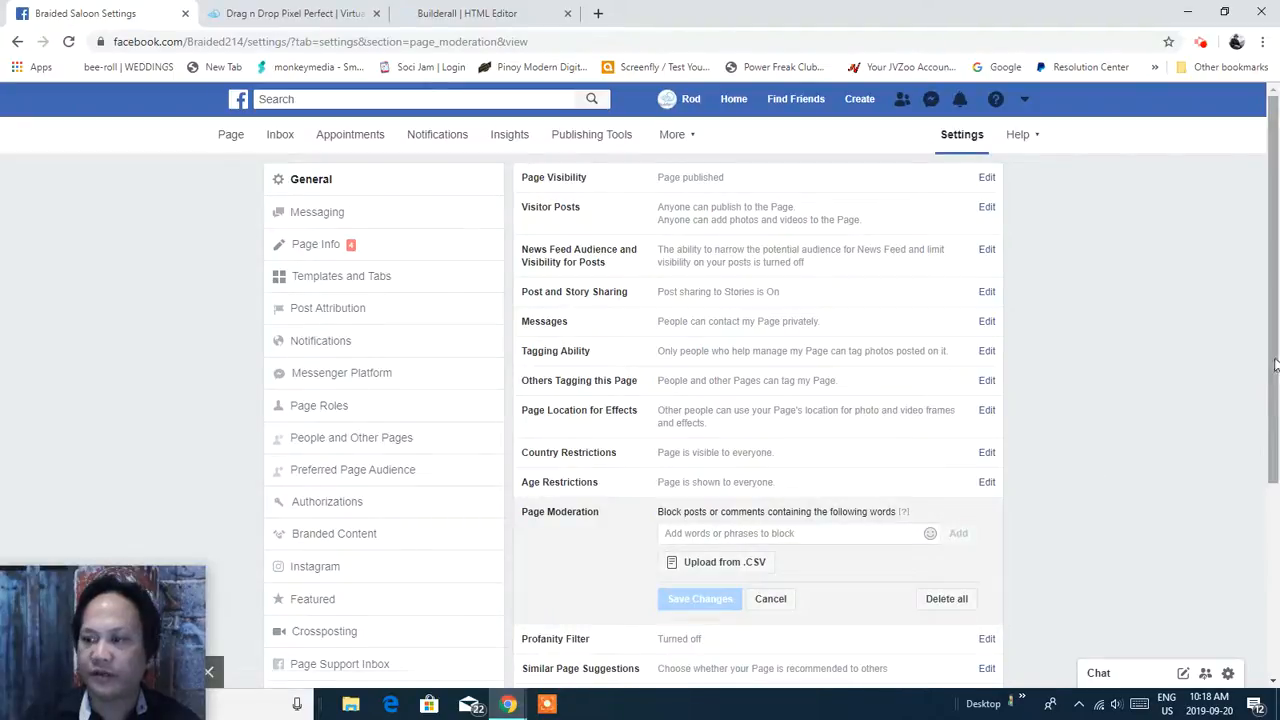
Add 'scam' to the Page Moderation blocked words.
scroll(820, 430, down, 2)
click(795, 405)
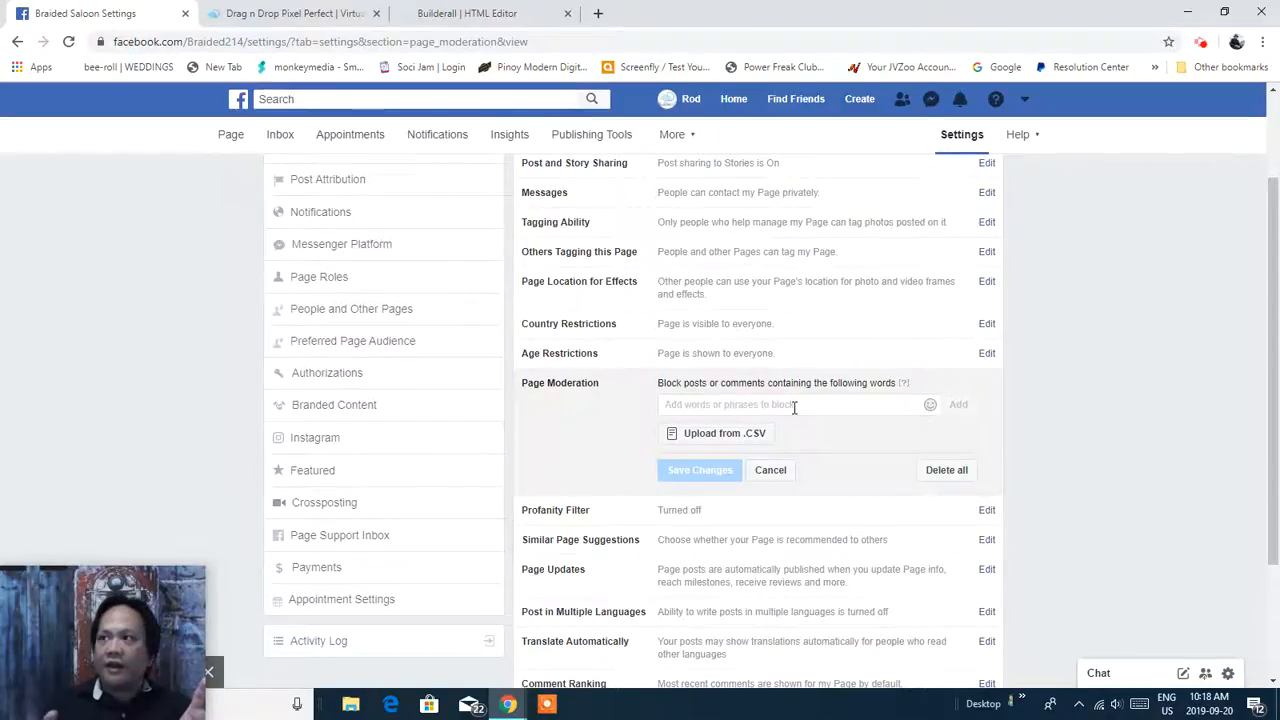
click(794, 407)
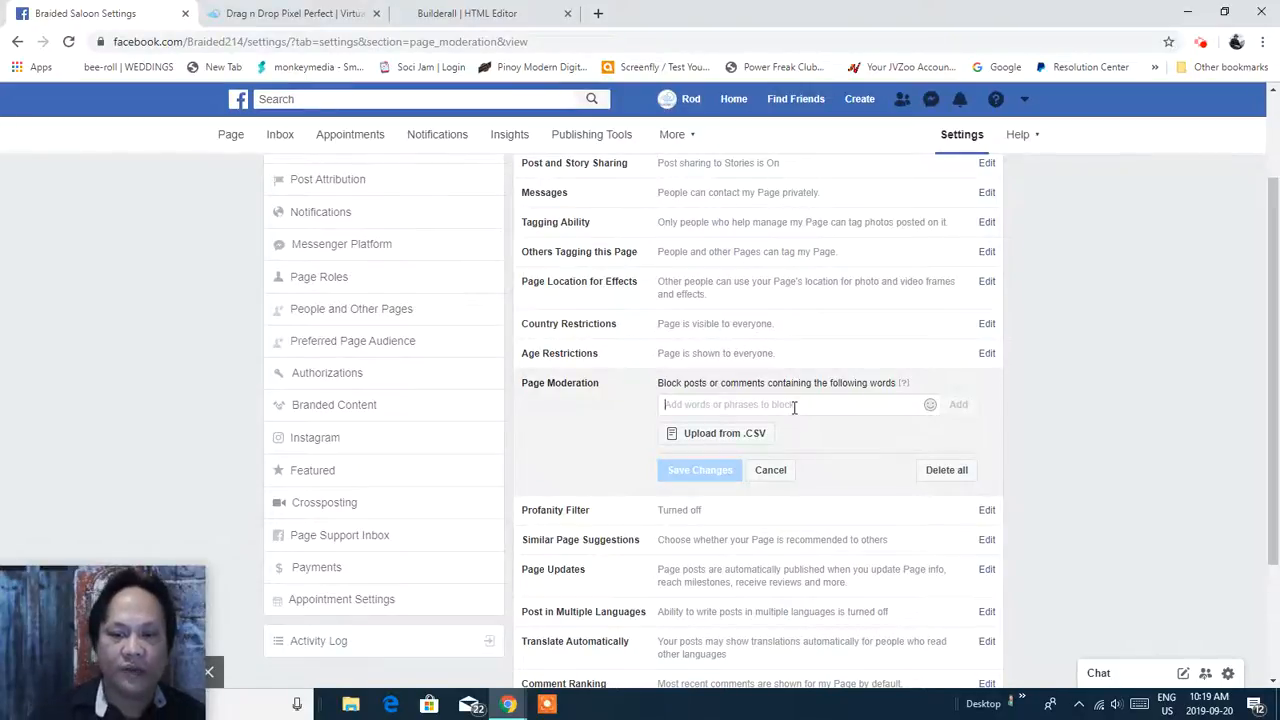
text(S)
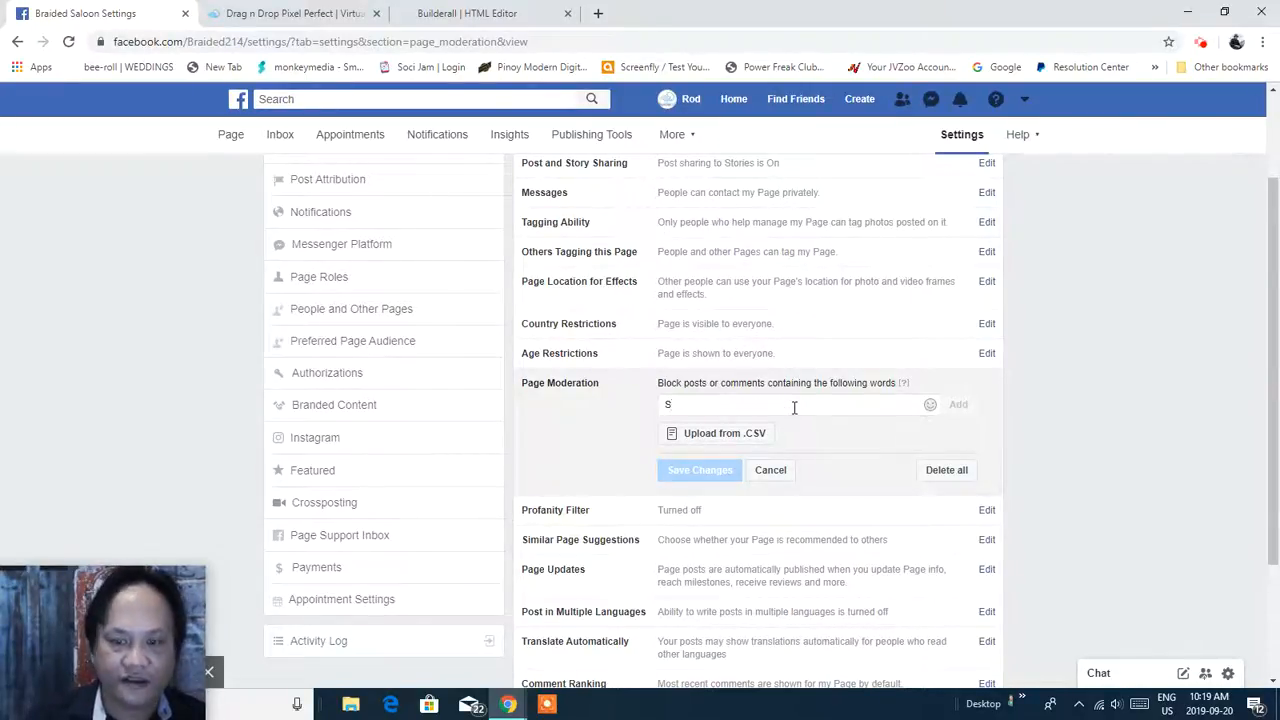
text(cam)
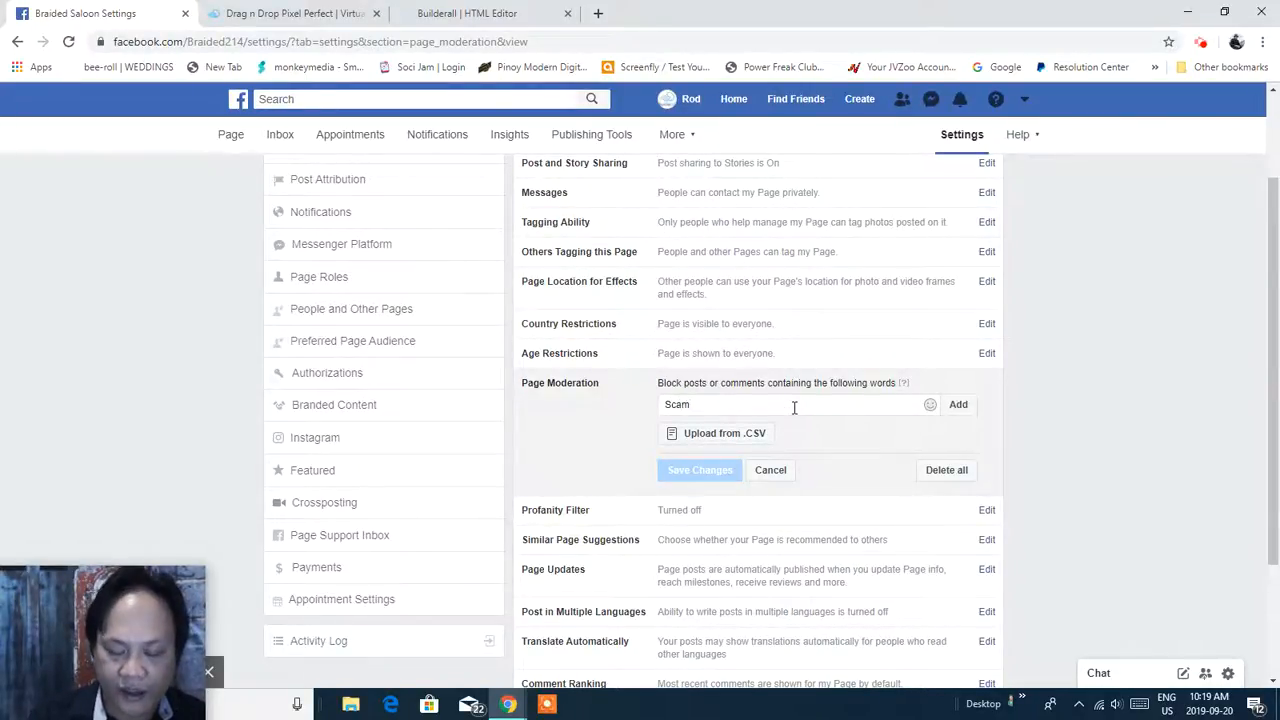
key(Return)
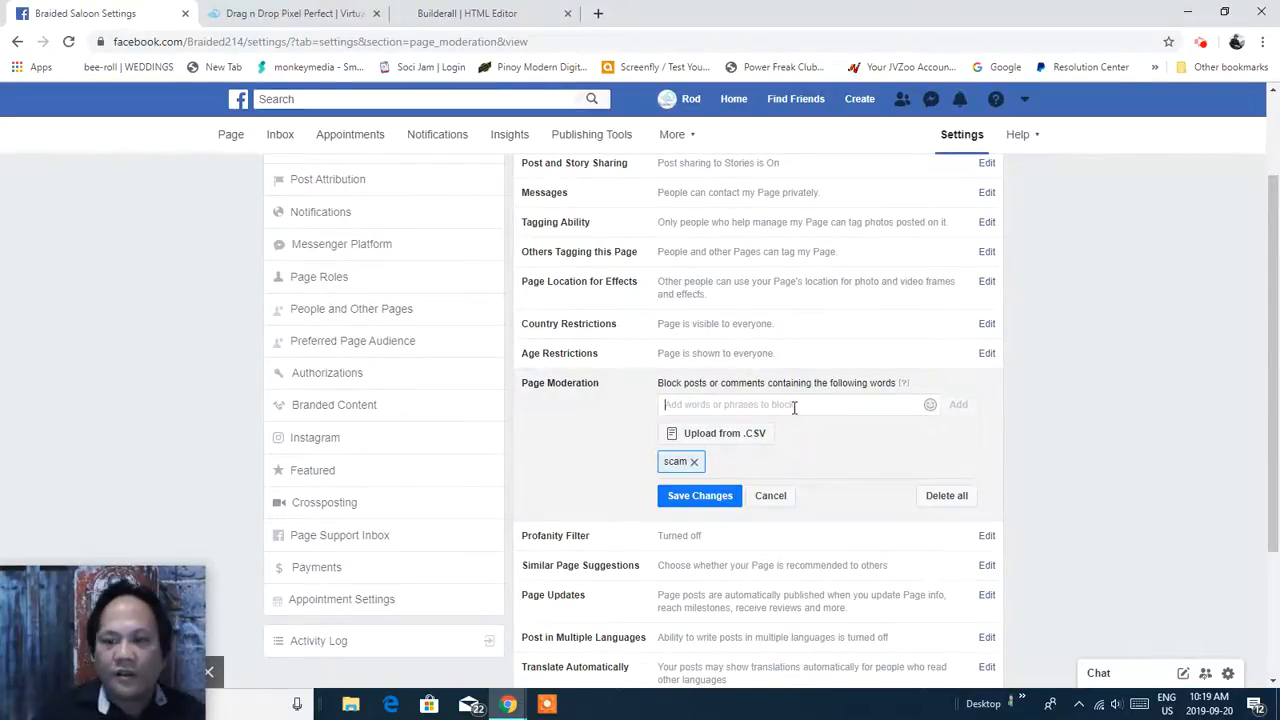
Add 'crap' and 'mlm' to the blocked words.
click(795, 405)
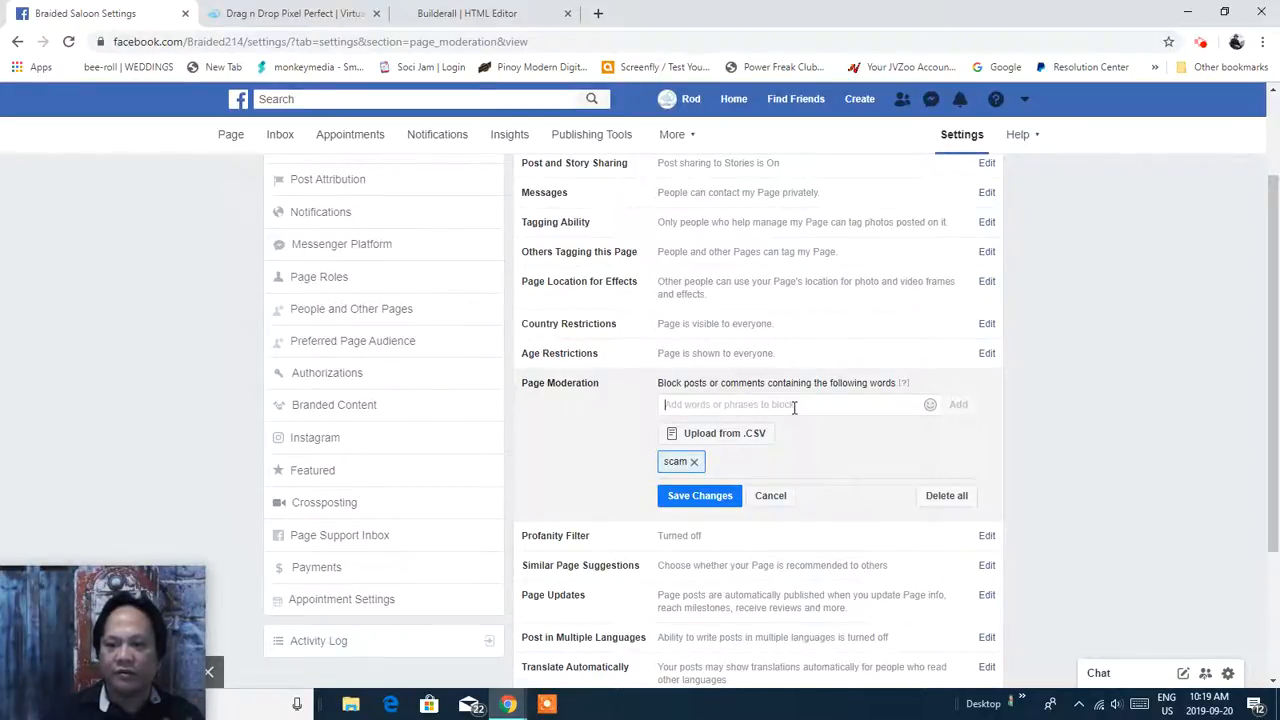
text(Crap)
key(Return)
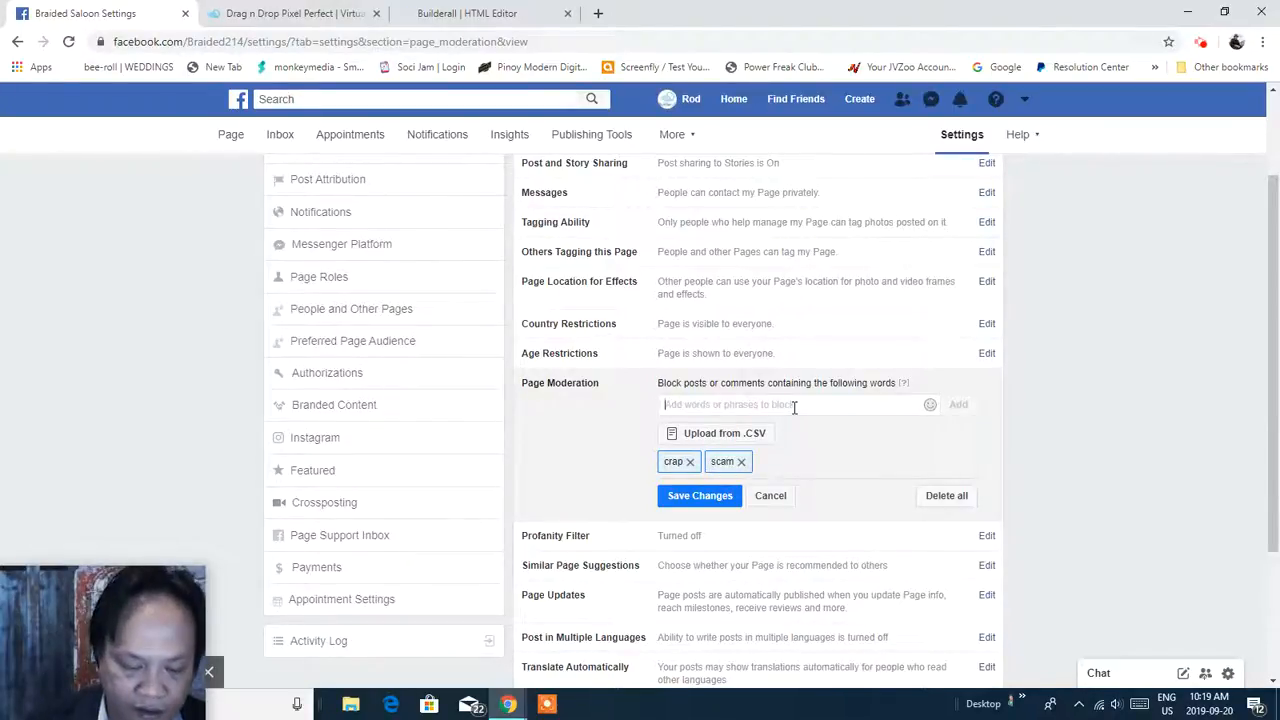
text(mlm)
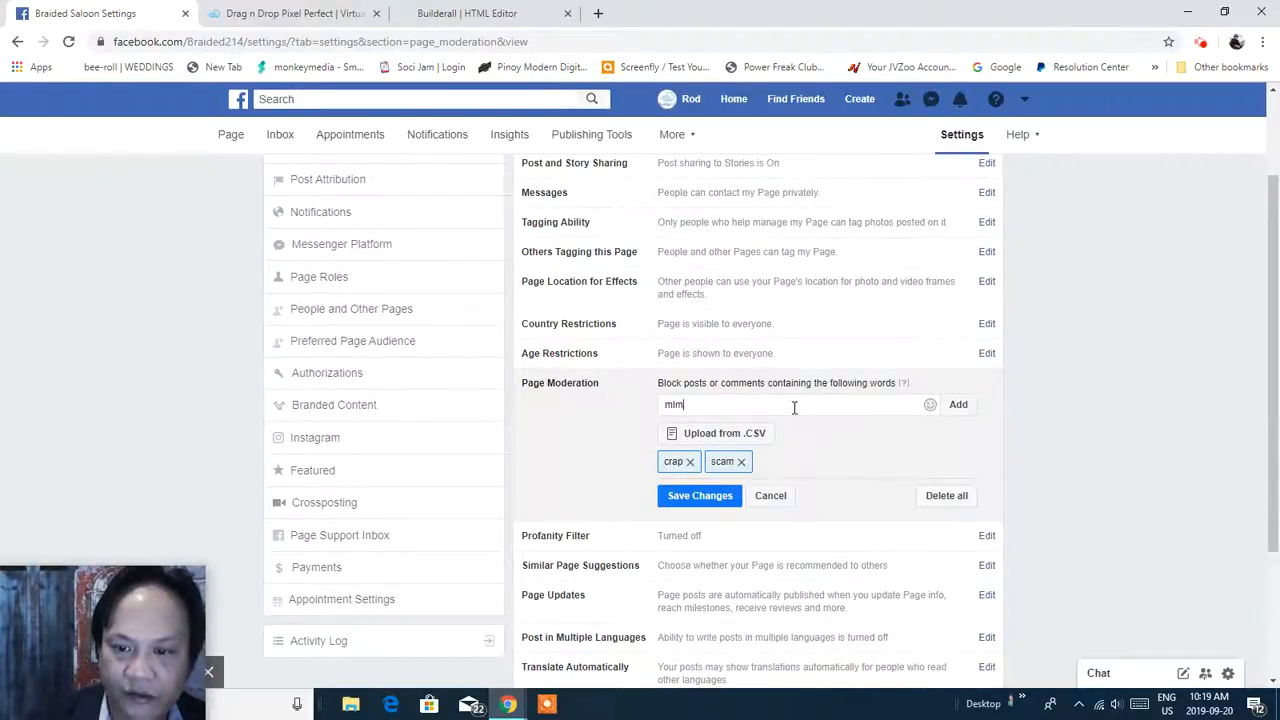
key(Return)
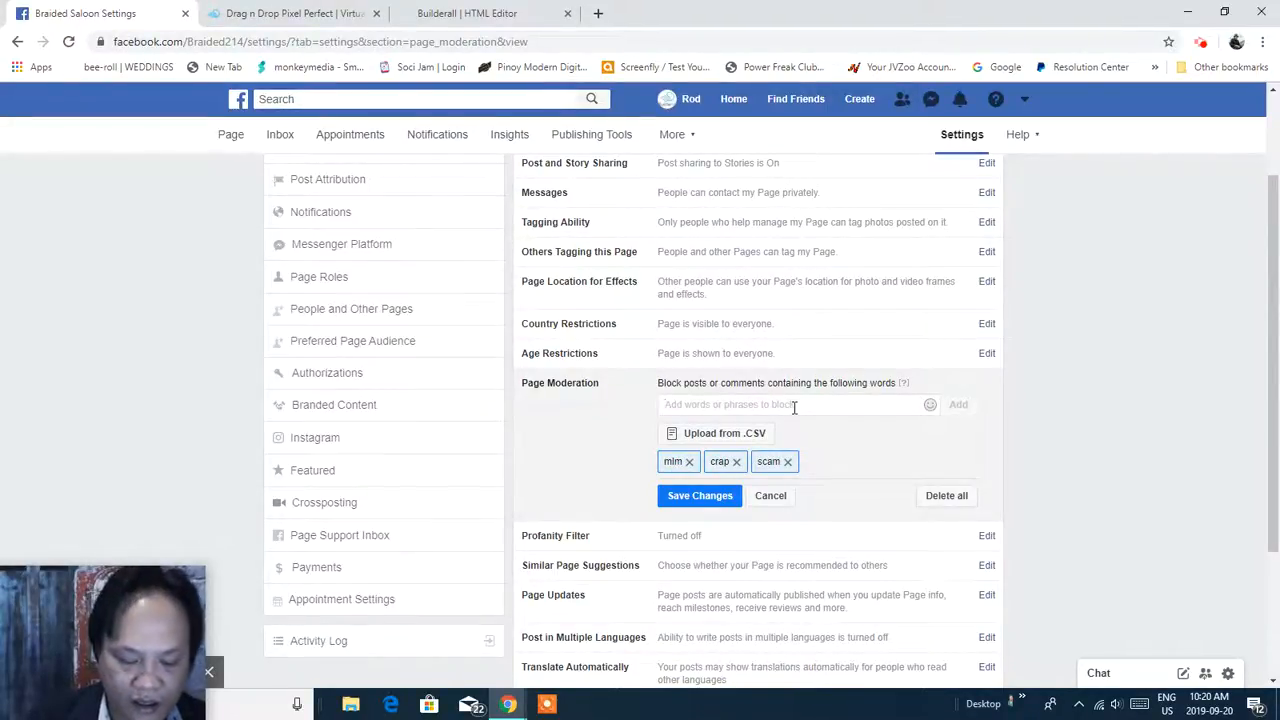
Add 'scammer' and 'cheap' to the blocked words, fixing the typos along the way.
text(ac)
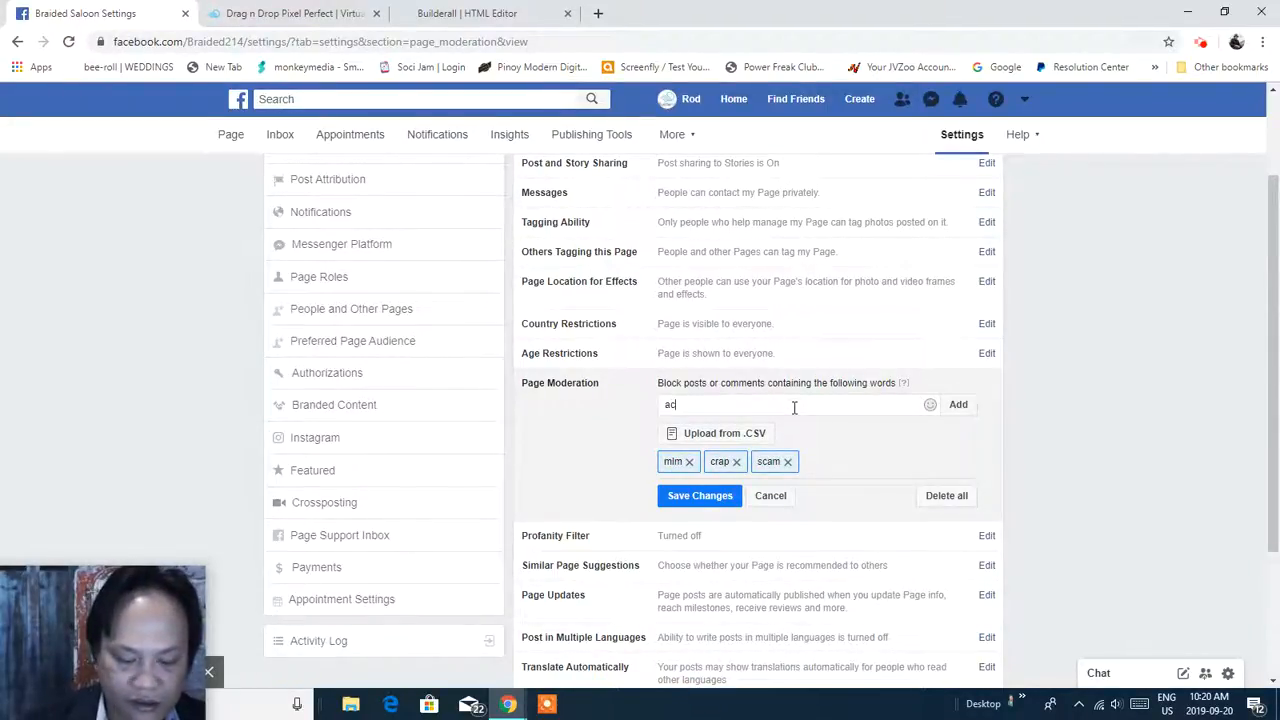
text(ad)
key(BackSpace)
key(BackSpace)
key(BackSpace)
key(BackSpace)
text(smacc)
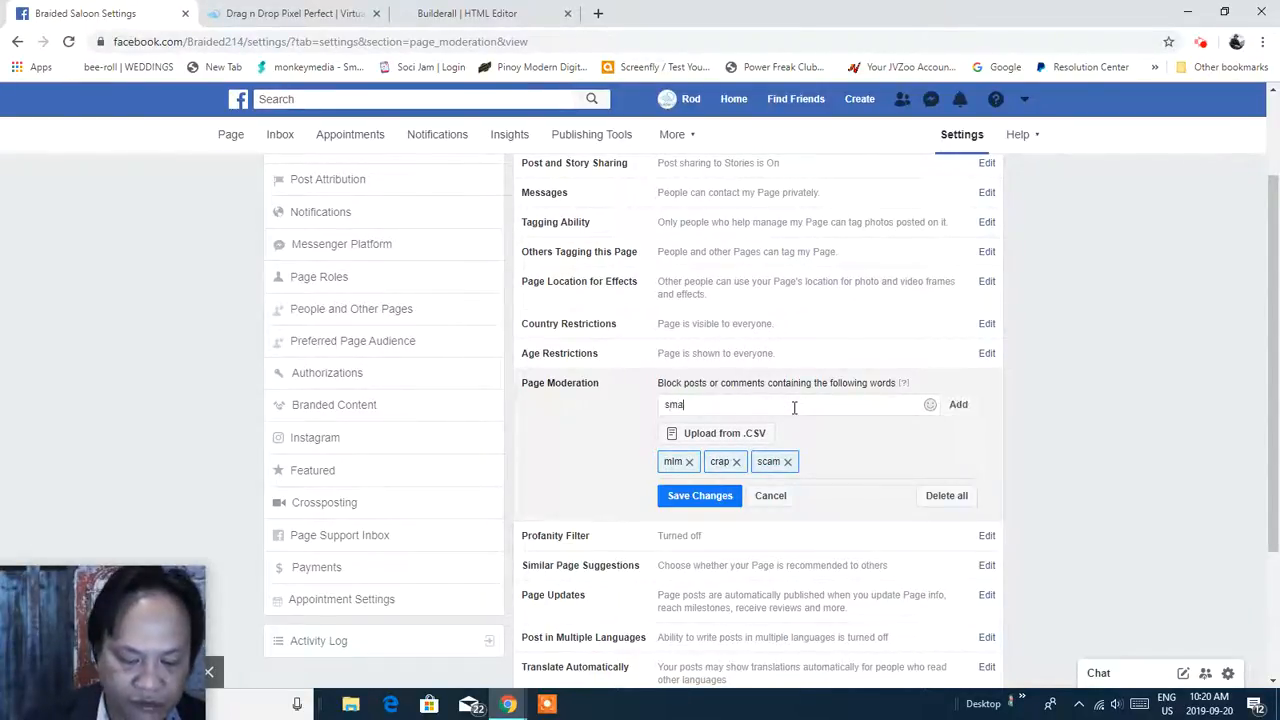
key(BackSpace)
key(BackSpace)
key(BackSpace)
key(BackSpace)
key(BackSpace)
text(acammer)
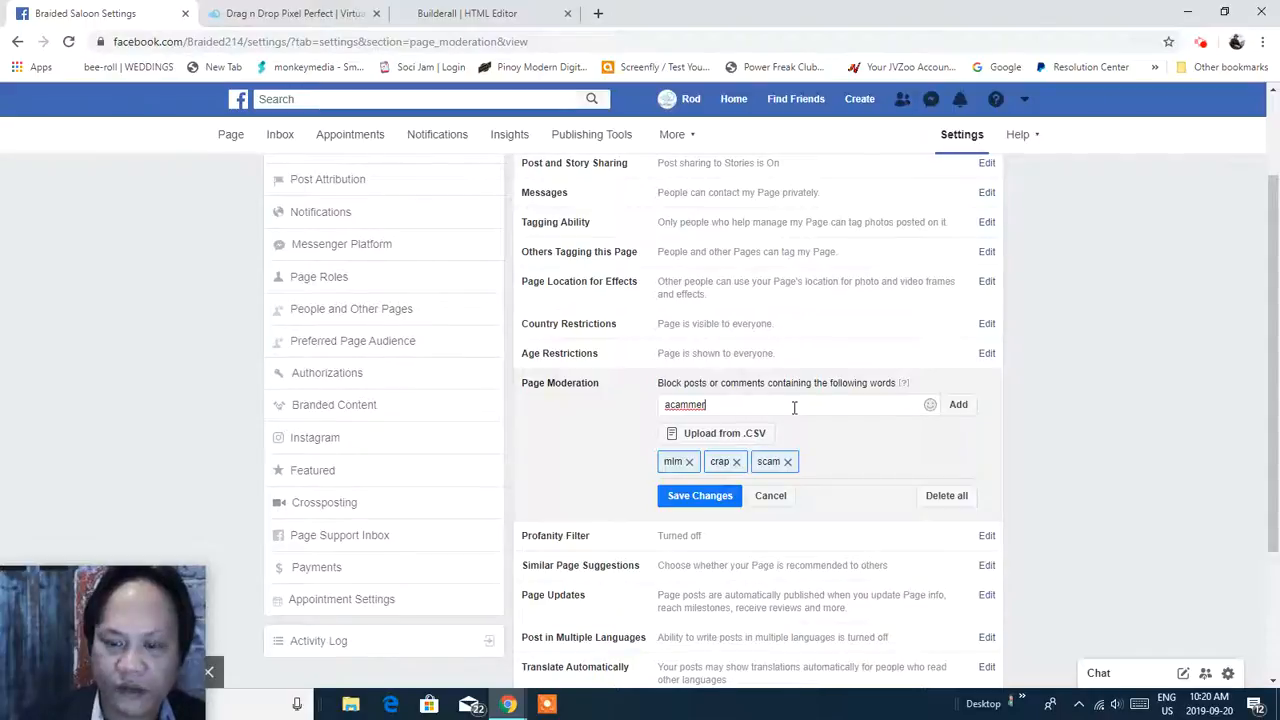
key(BackSpace)
key(BackSpace)
key(BackSpace)
key(BackSpace)
key(BackSpace)
key(BackSpace)
key(BackSpace)
text(scammer)
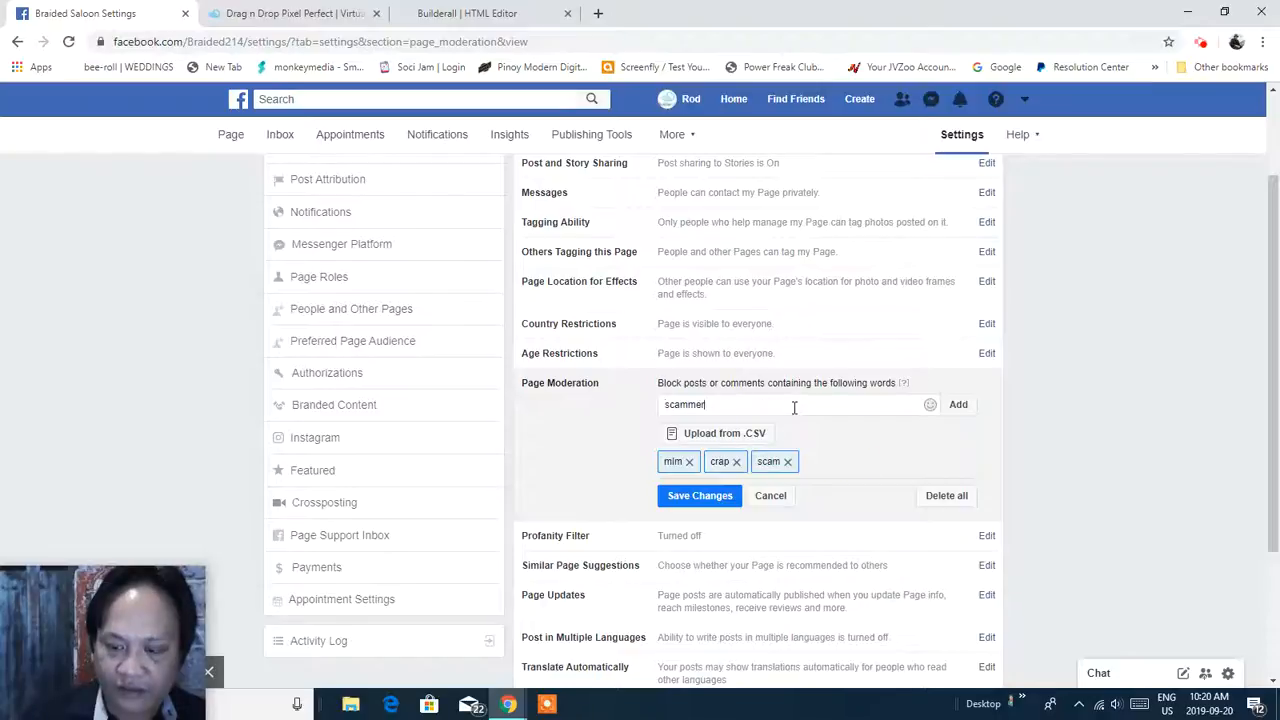
key(Return)
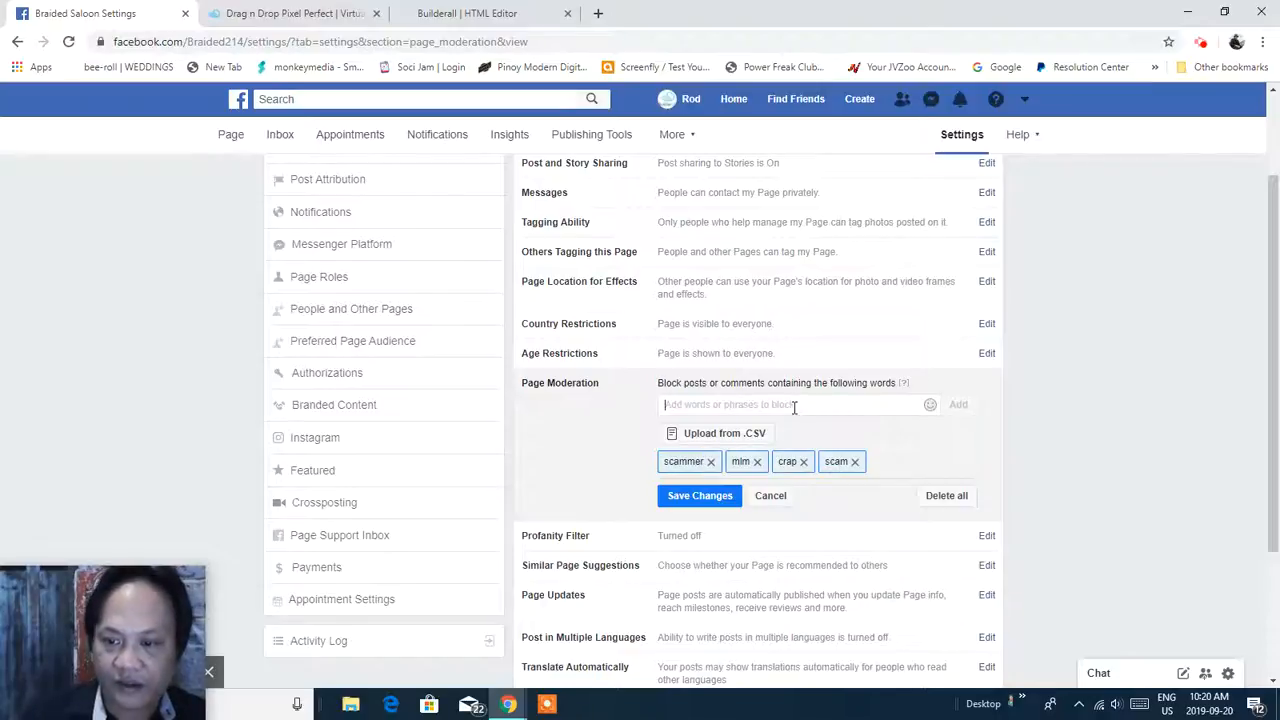
text(cheap)
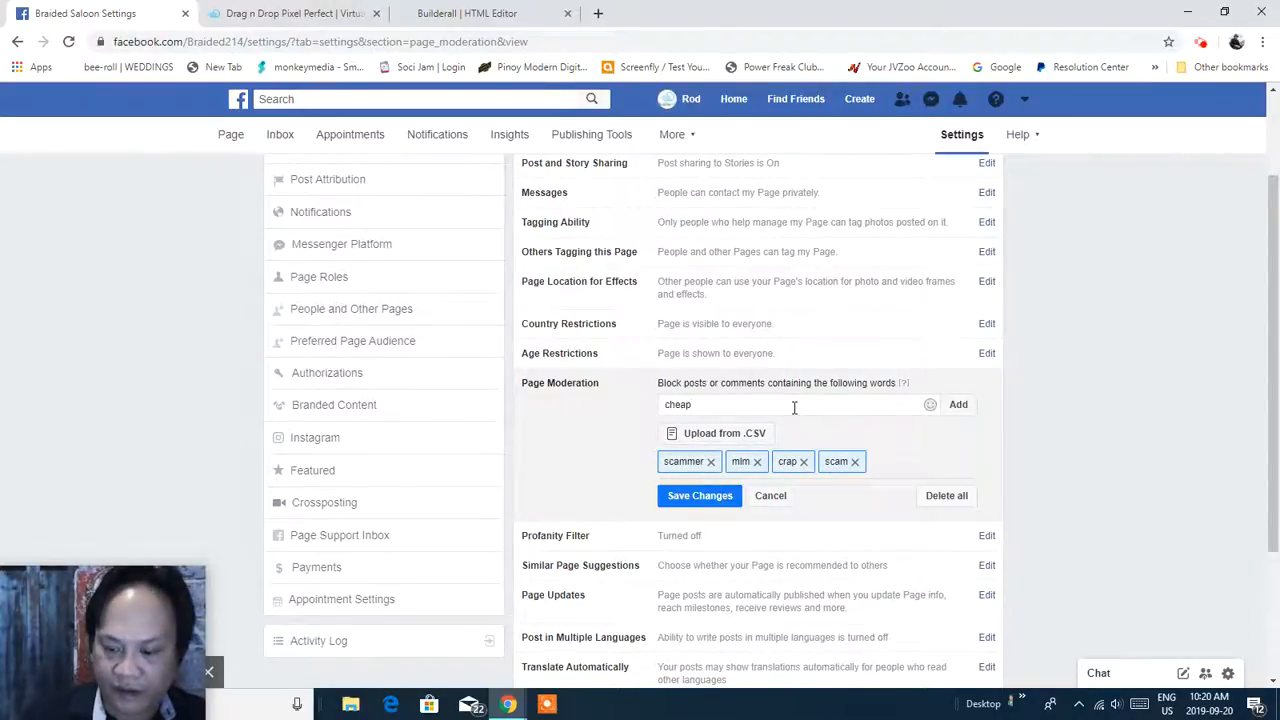
key(Return)
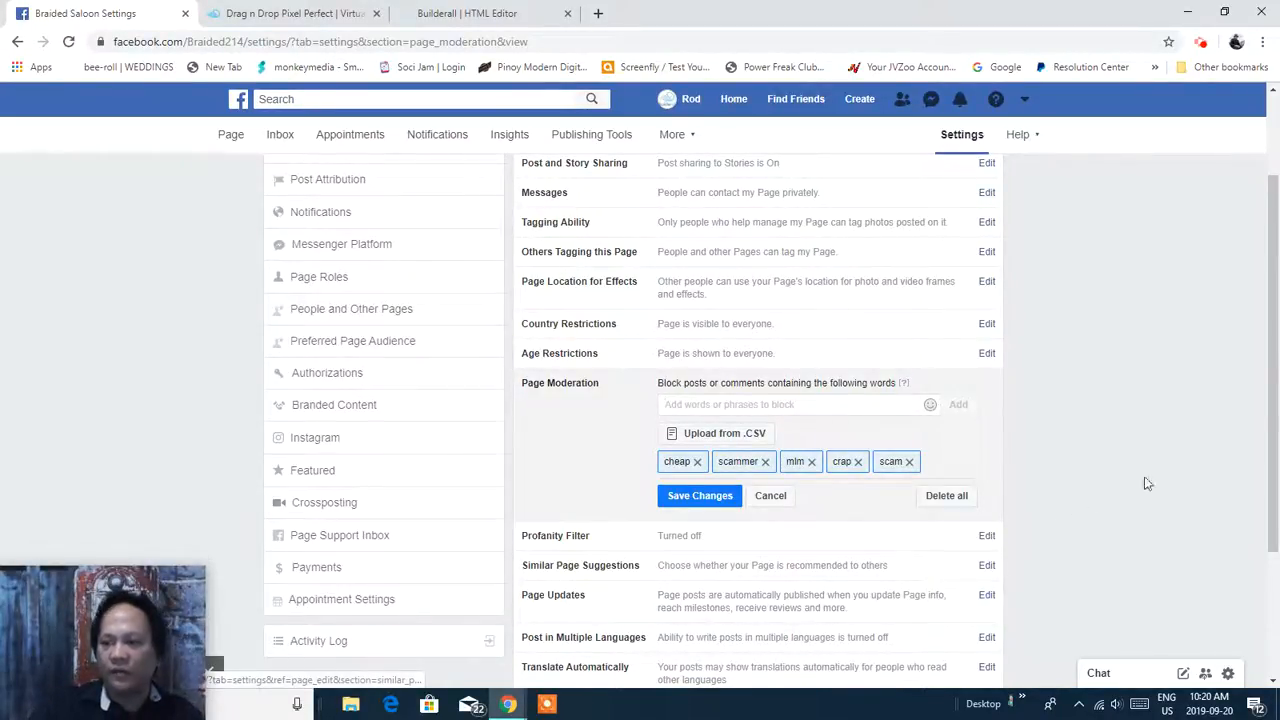
Save the blocked-words list and begin editing Age Restrictions.
drag(1272, 347, 1273, 385)
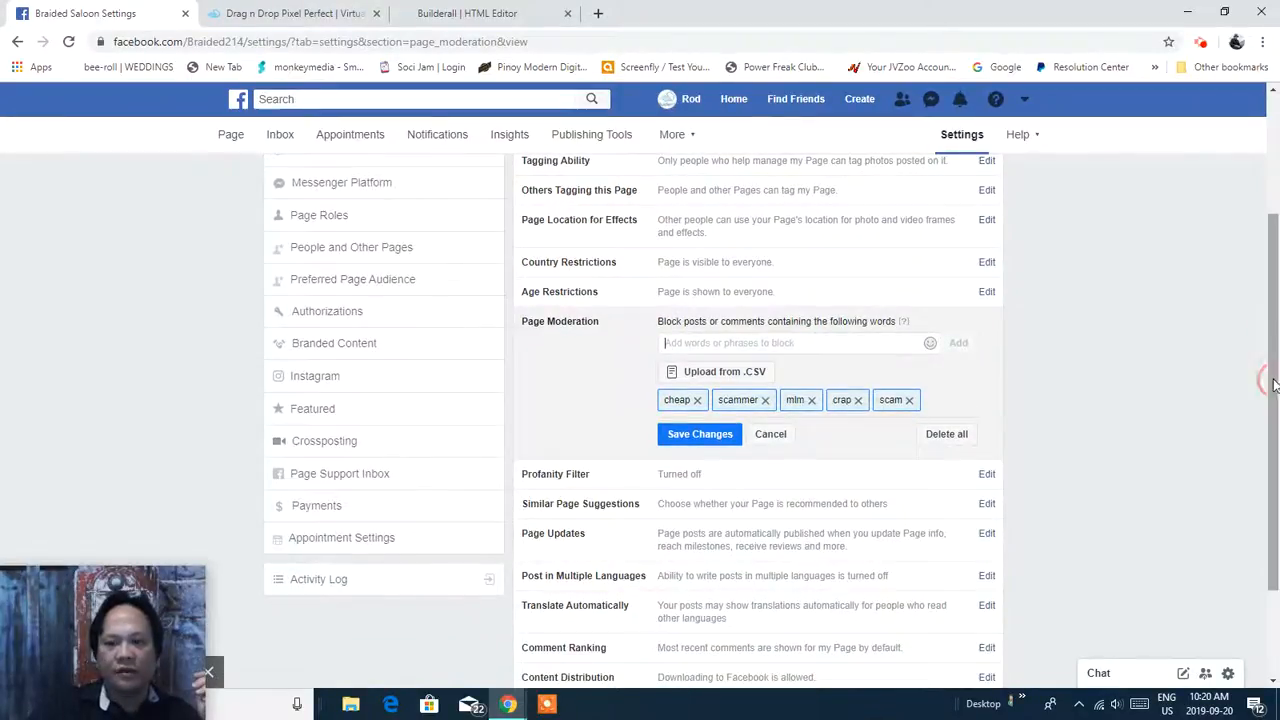
click(695, 440)
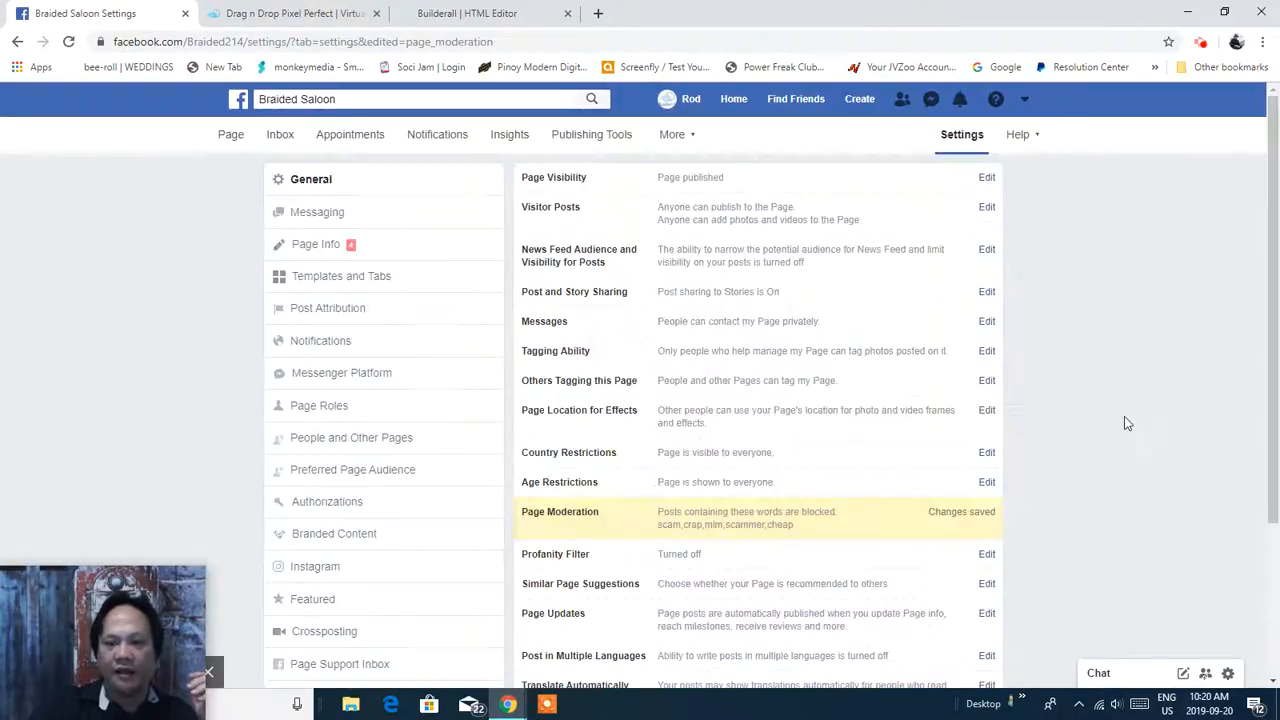
drag(1272, 270, 1271, 320)
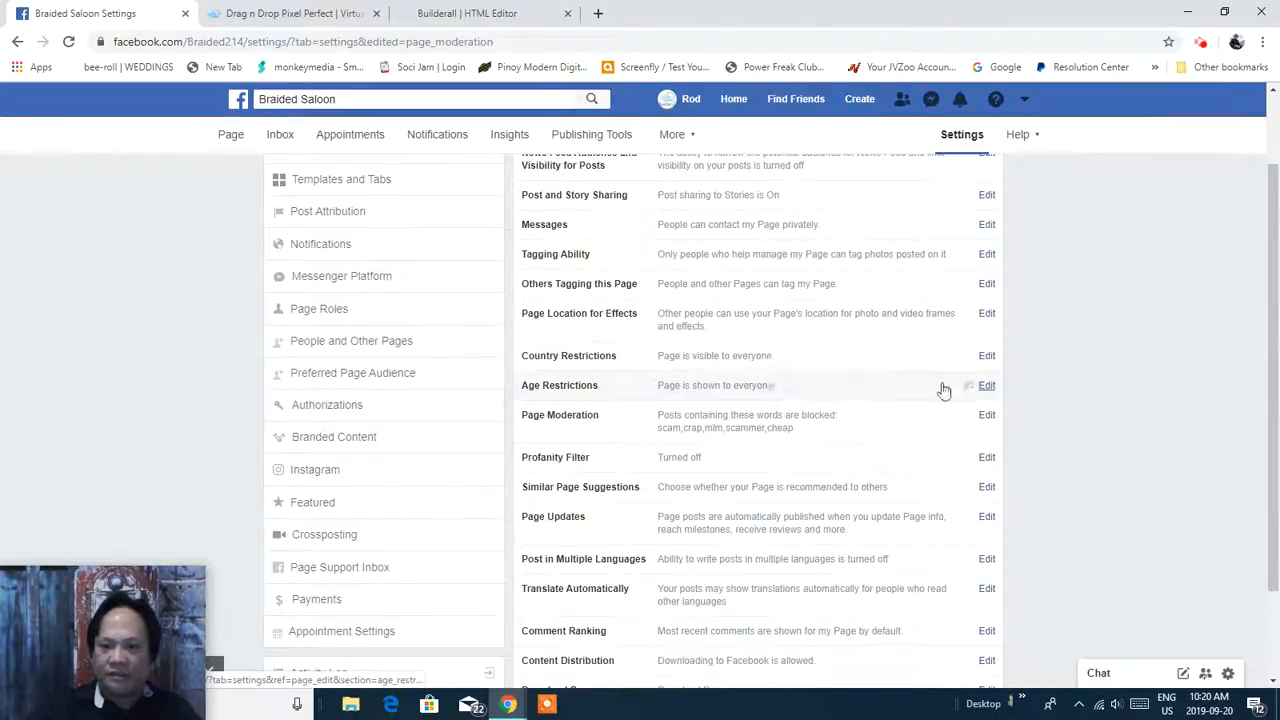
click(990, 387)
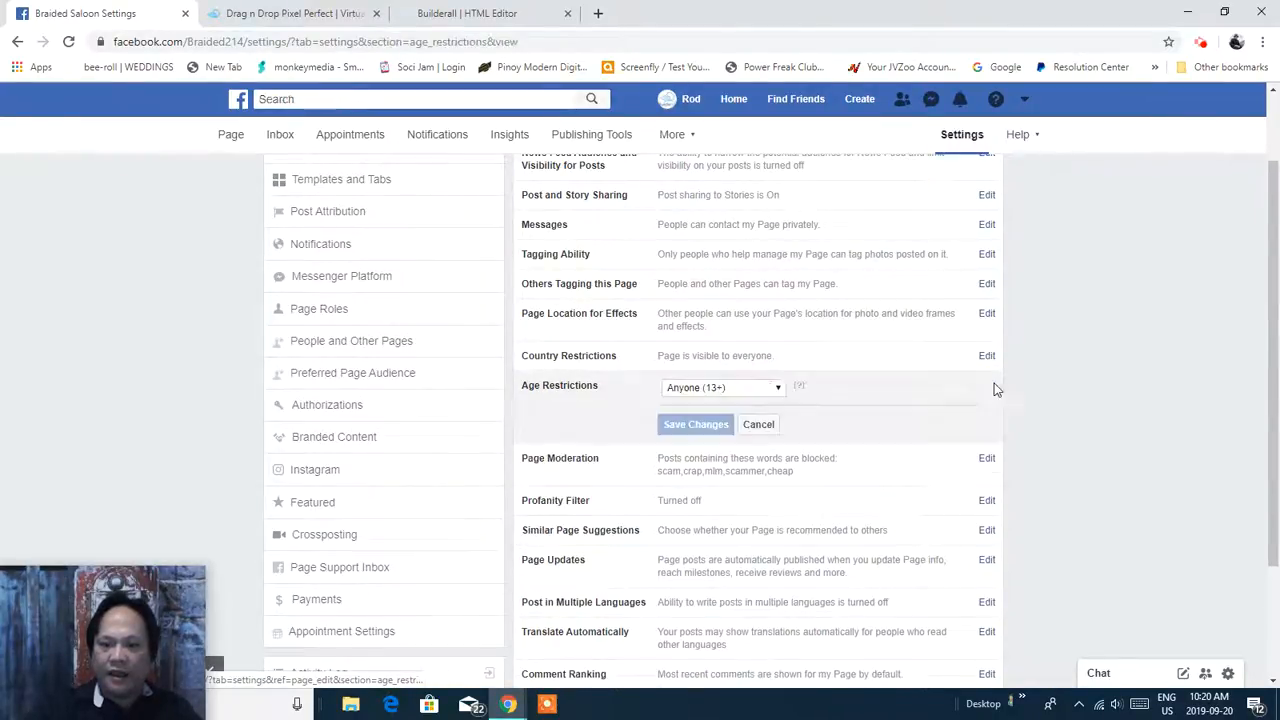
Set Age Restrictions to People 21 and over, save it, and reopen Page Moderation.
click(781, 392)
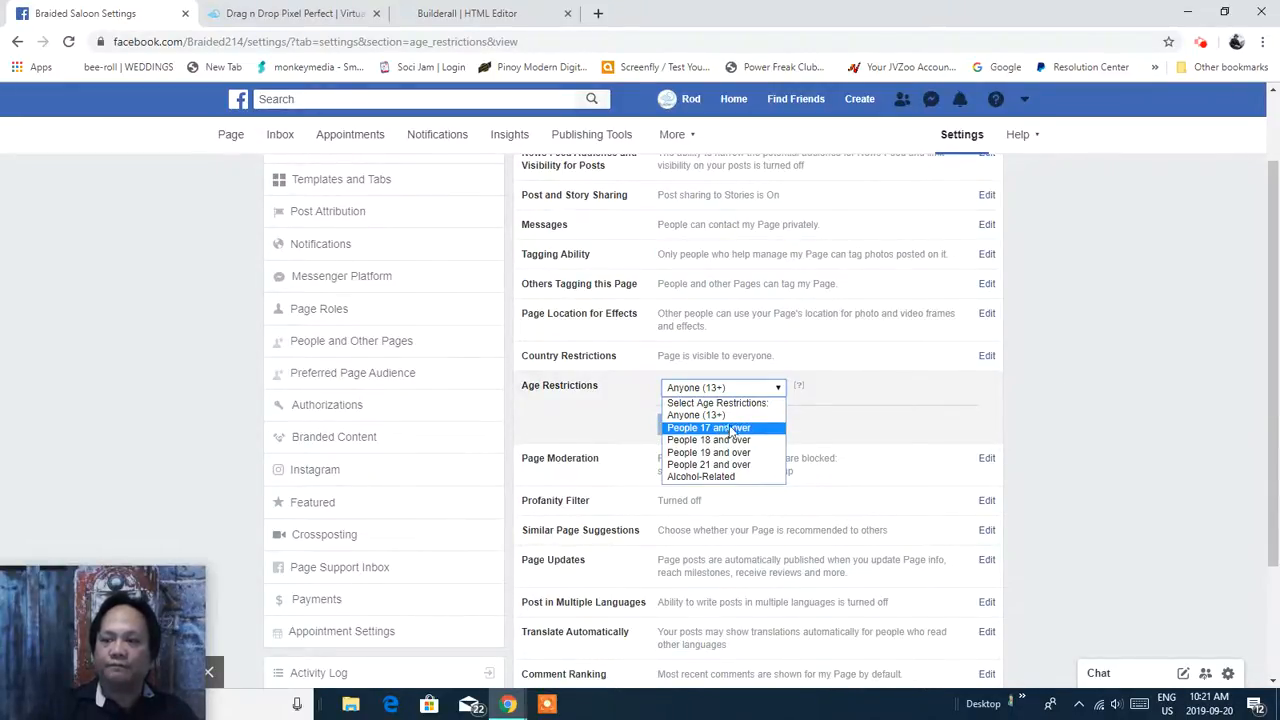
drag(1274, 285, 1270, 328)
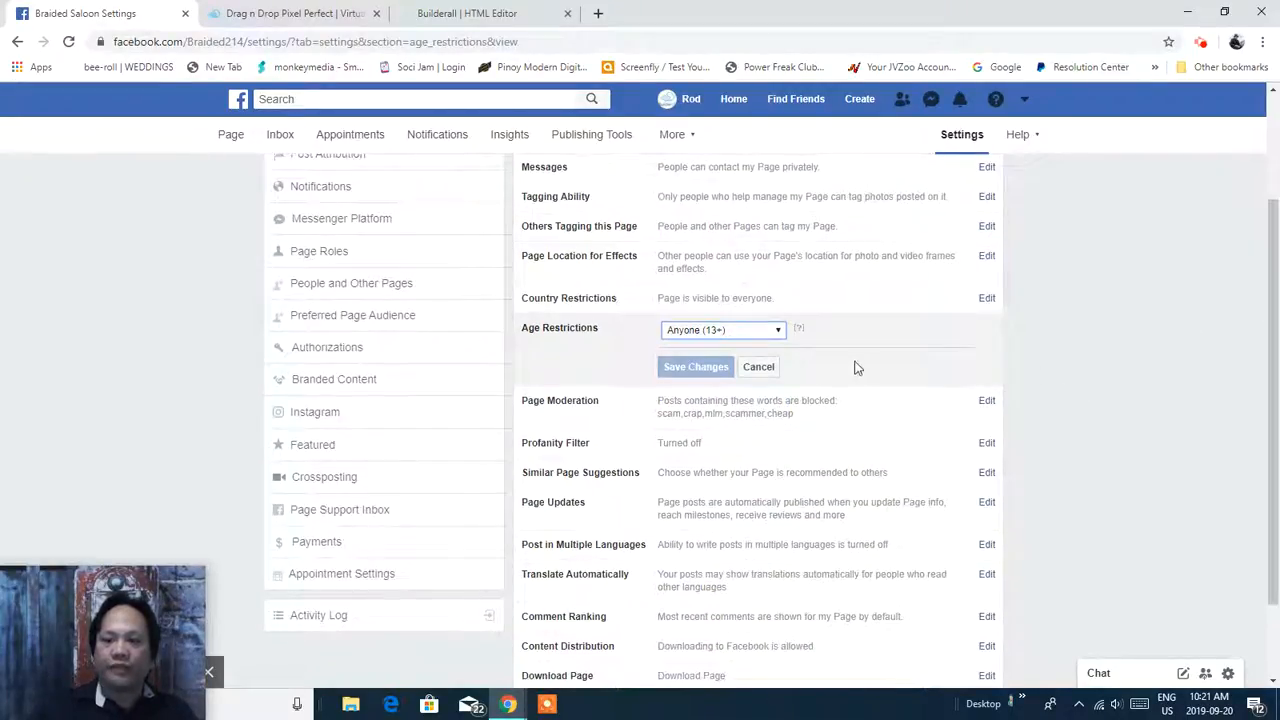
click(780, 336)
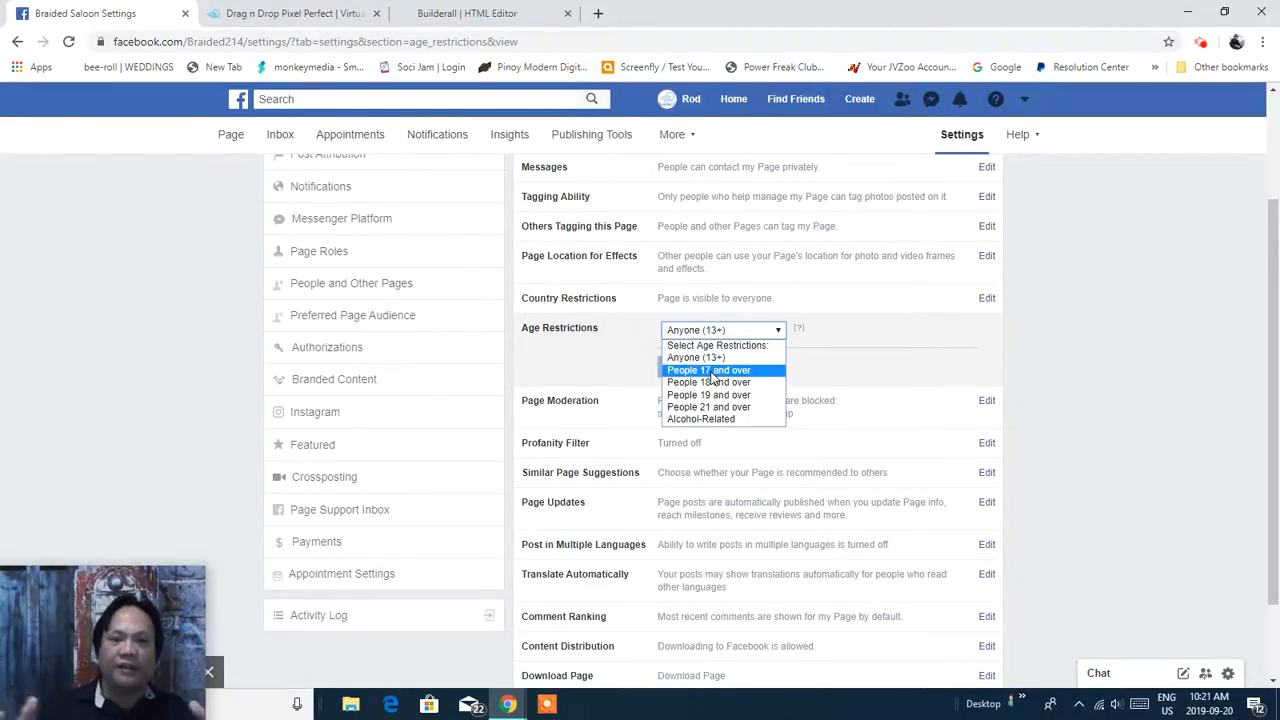
click(679, 333)
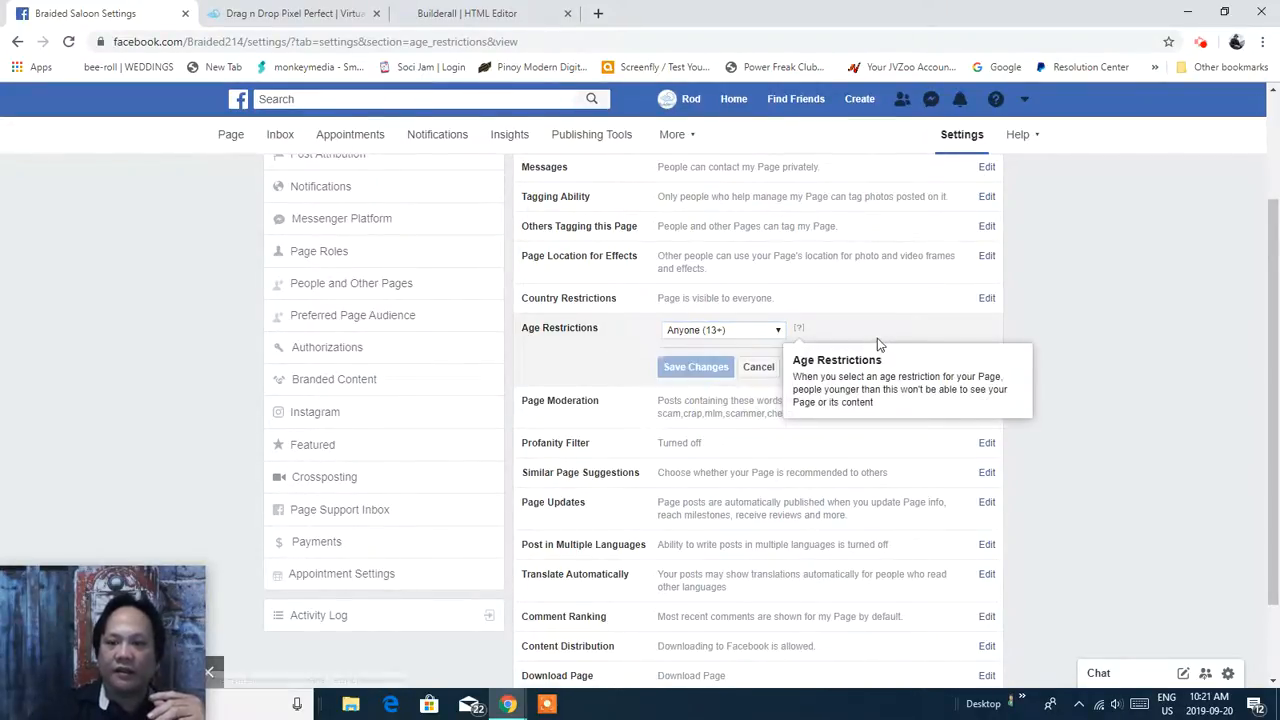
click(779, 331)
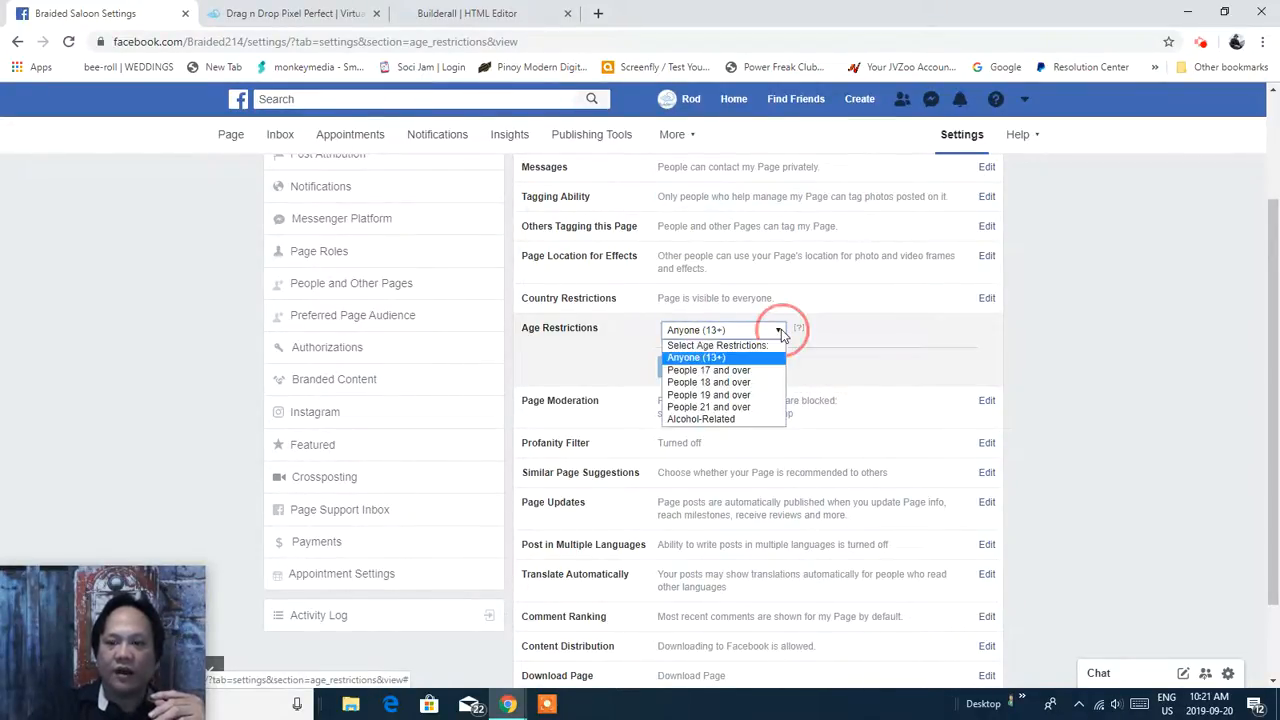
click(747, 408)
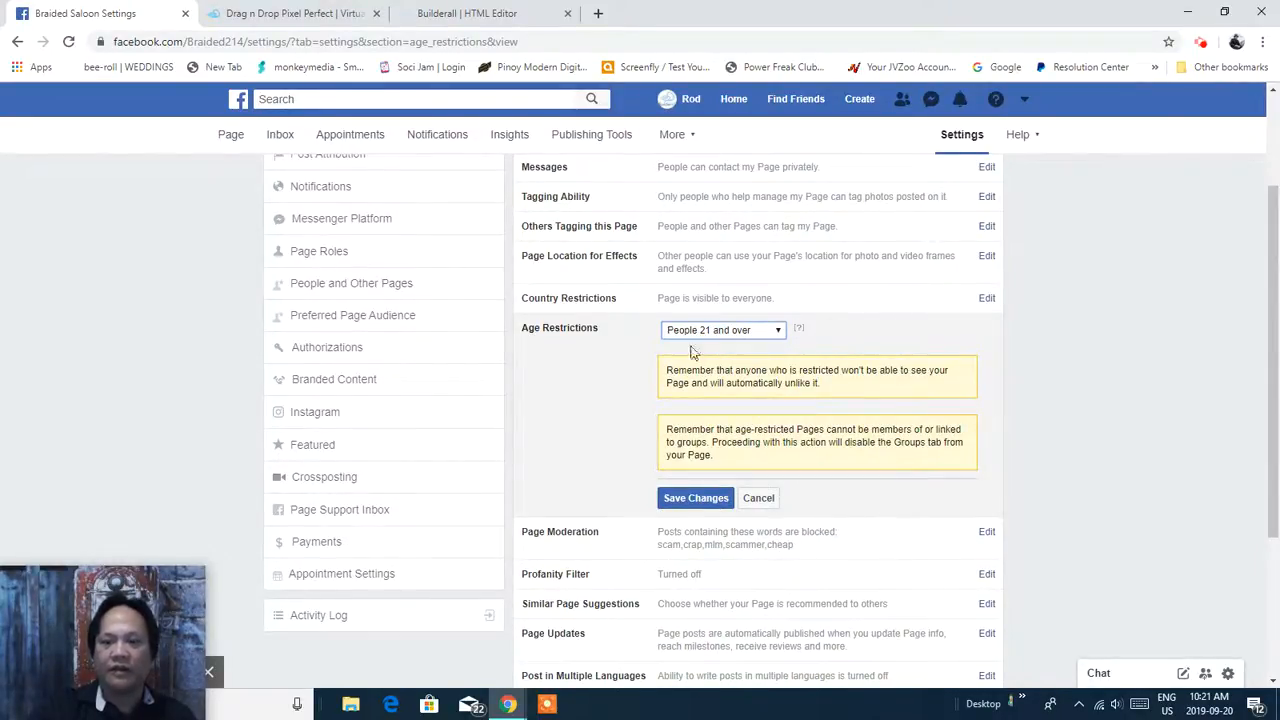
click(695, 500)
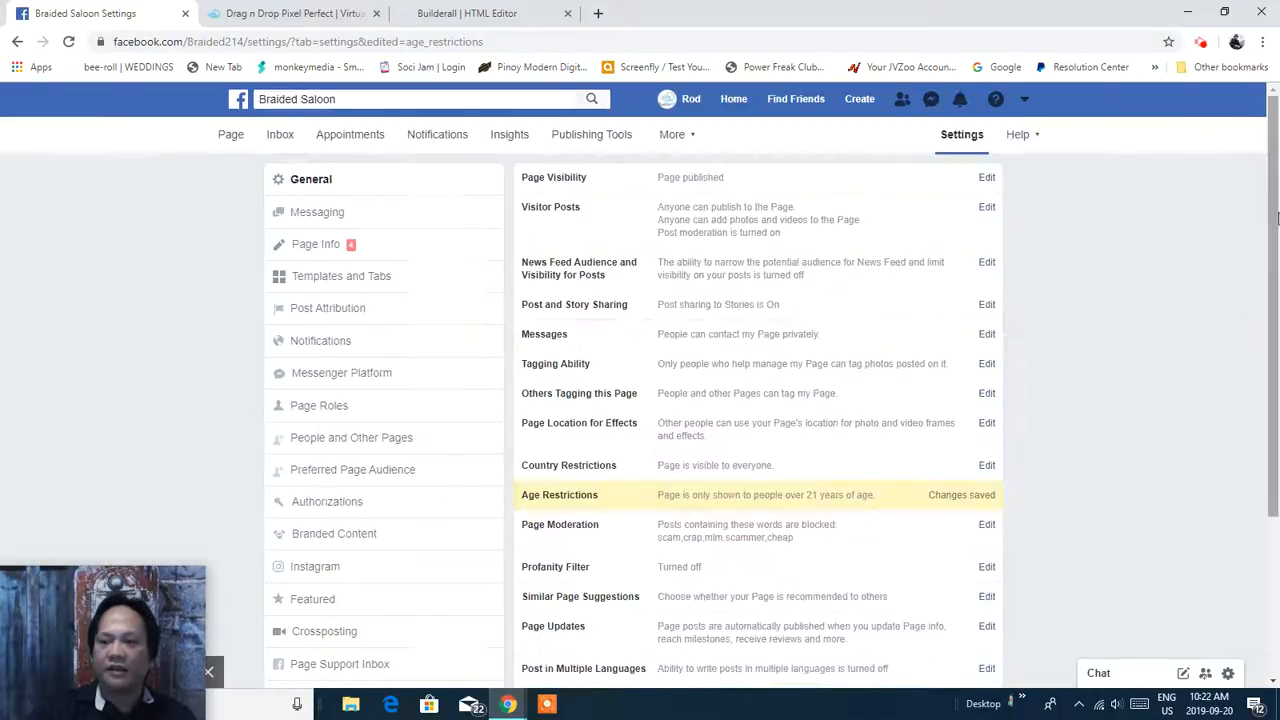
drag(1277, 218, 1278, 305)
click(929, 343)
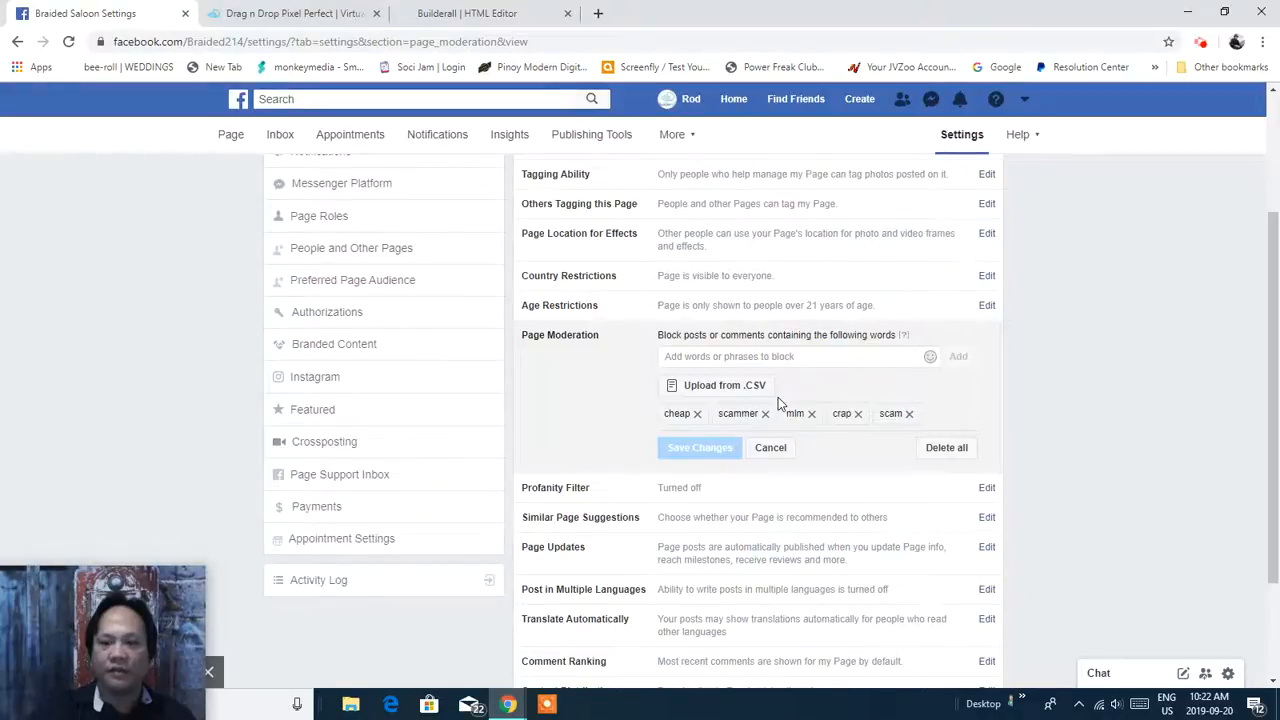
Set the Profanity Filter to Strong and save the change.
drag(1270, 300, 1262, 220)
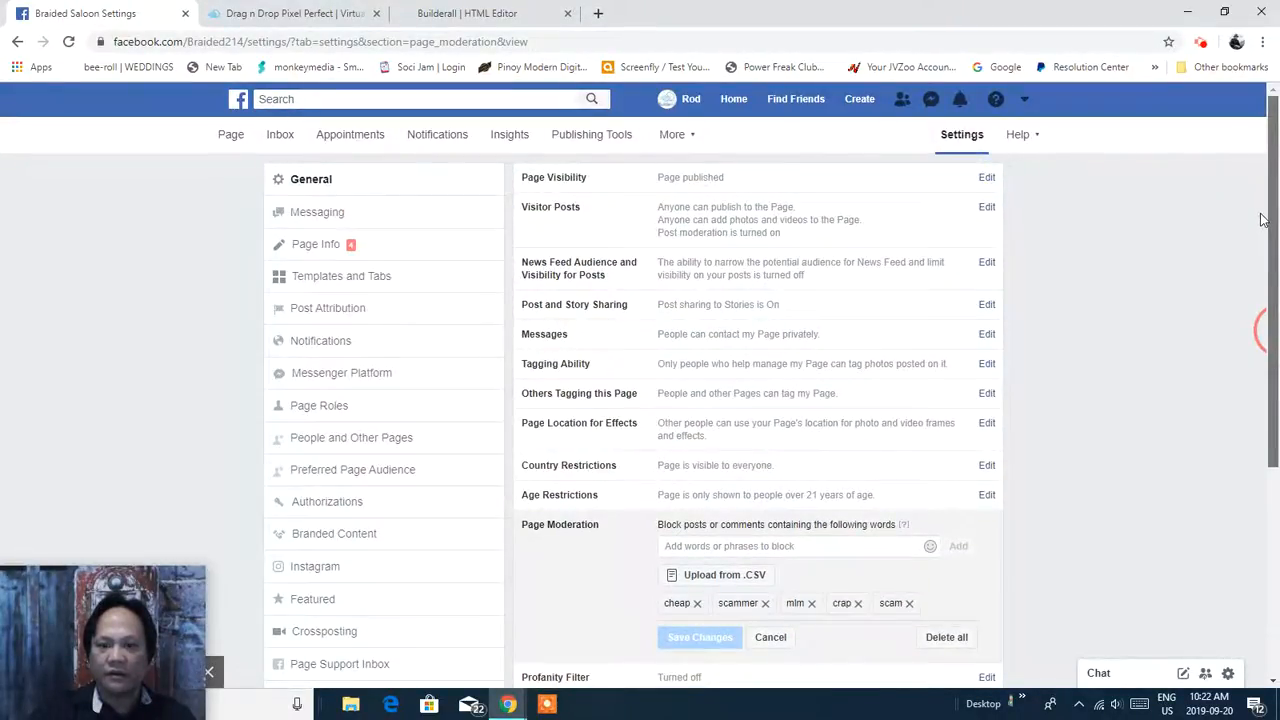
scroll(1262, 220, down, 2)
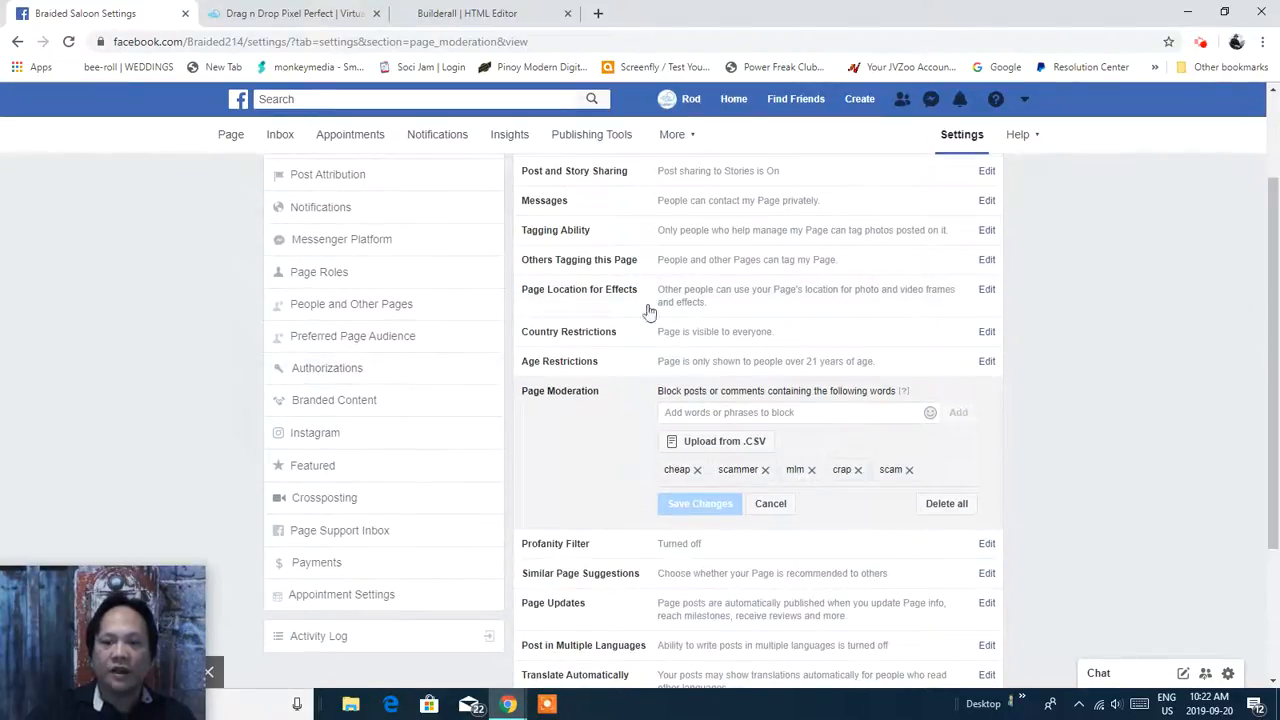
scroll(1275, 270, down, 1)
scroll(1272, 278, down, 2)
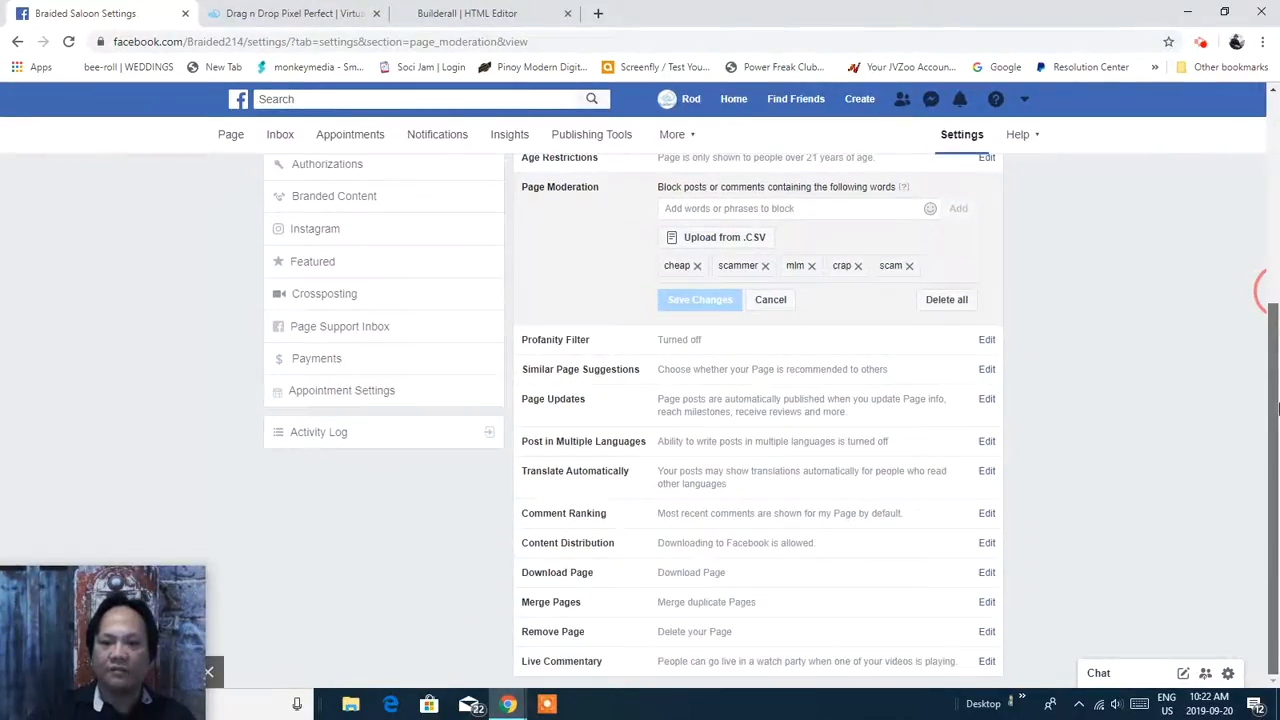
click(767, 340)
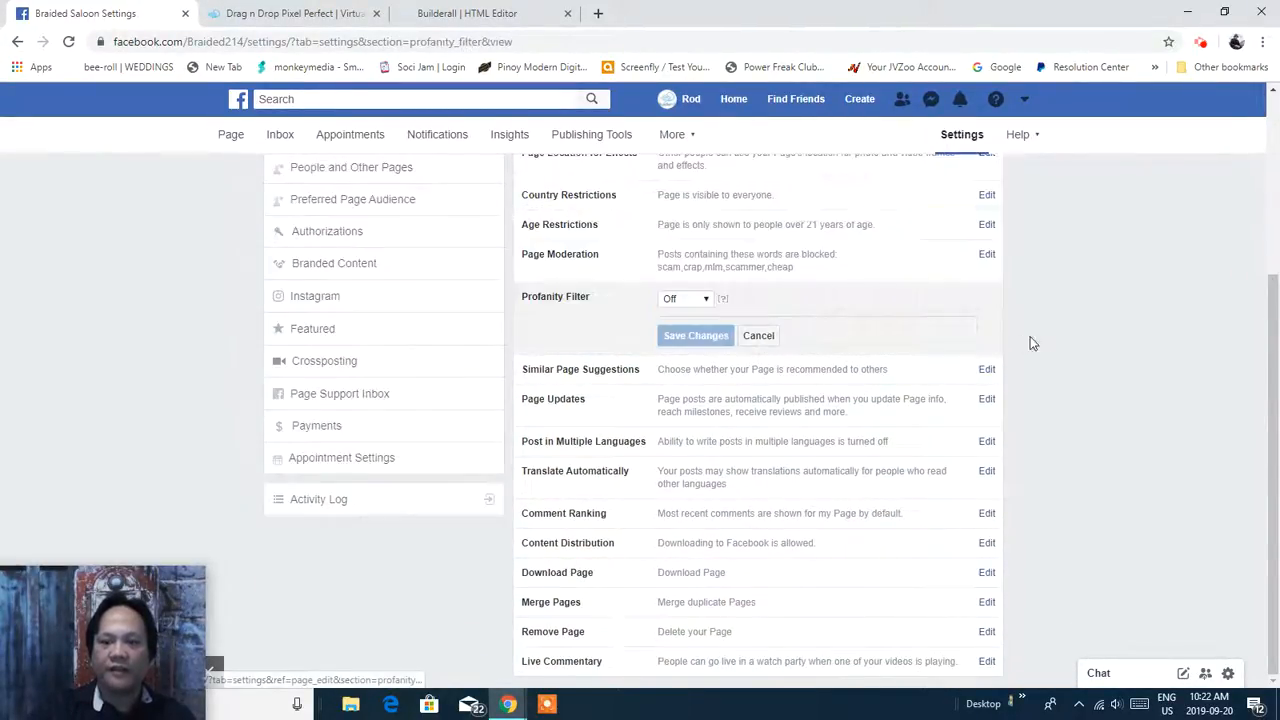
click(708, 301)
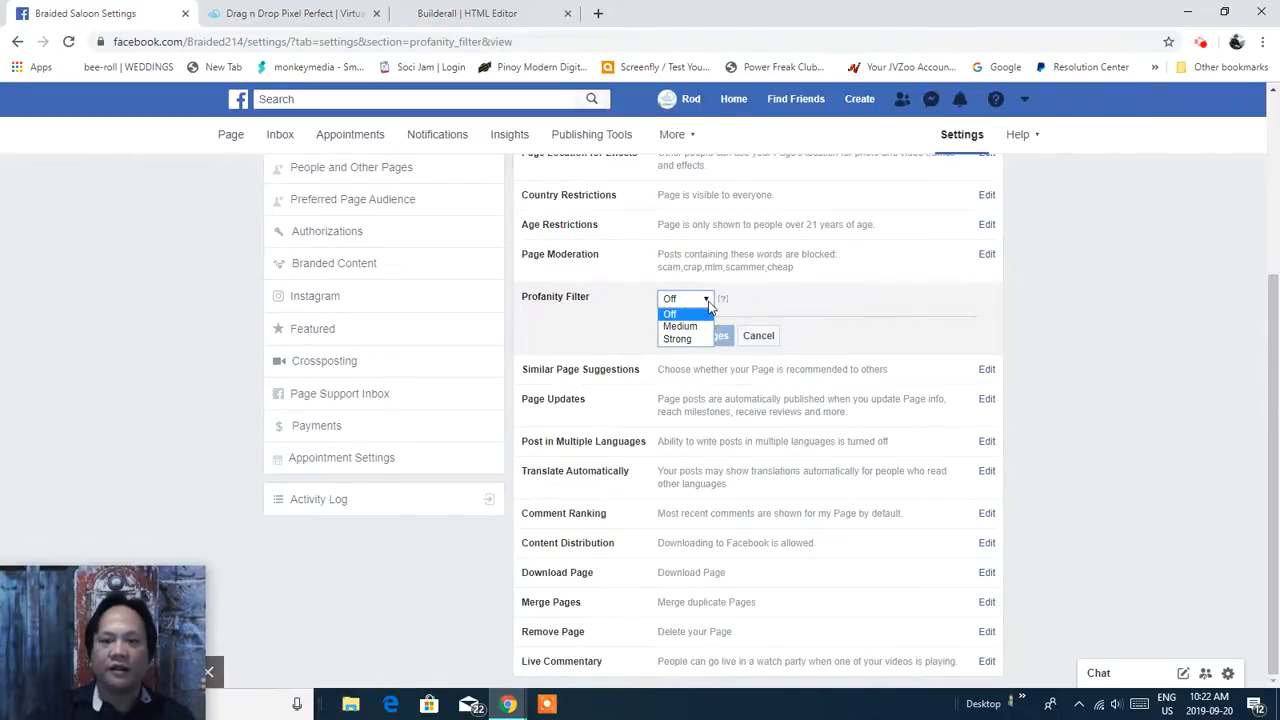
click(690, 340)
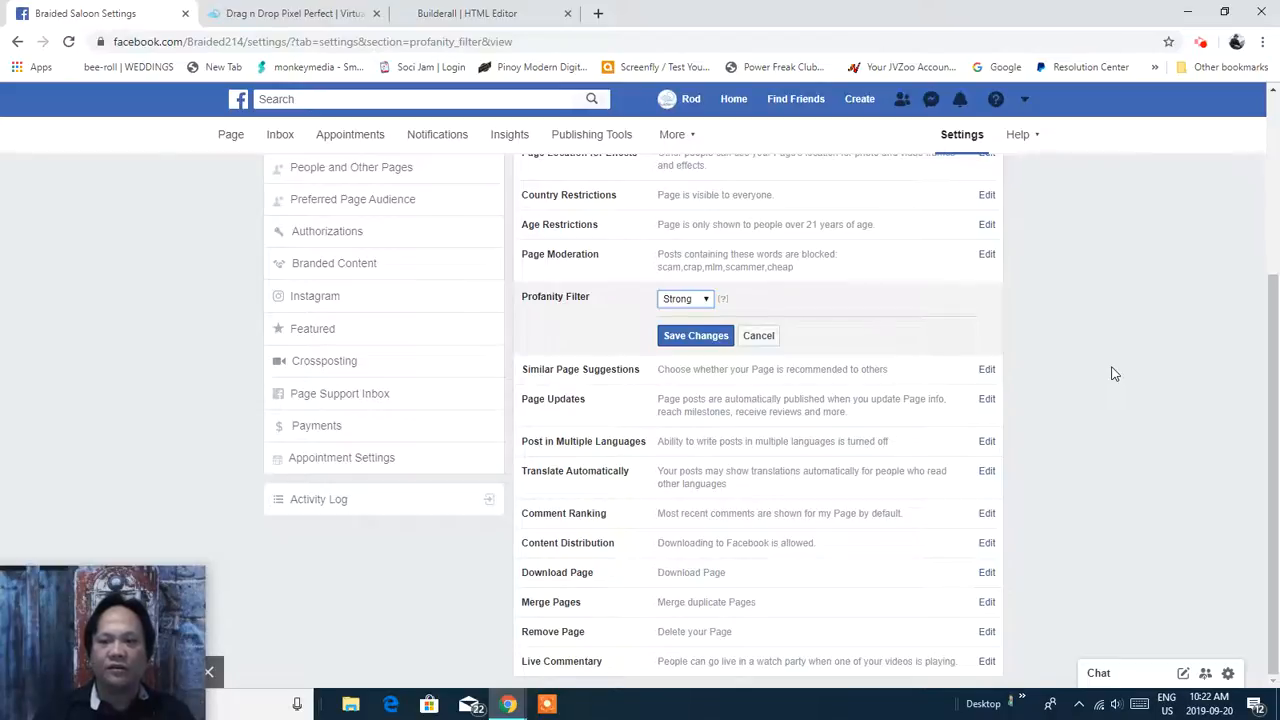
click(703, 339)
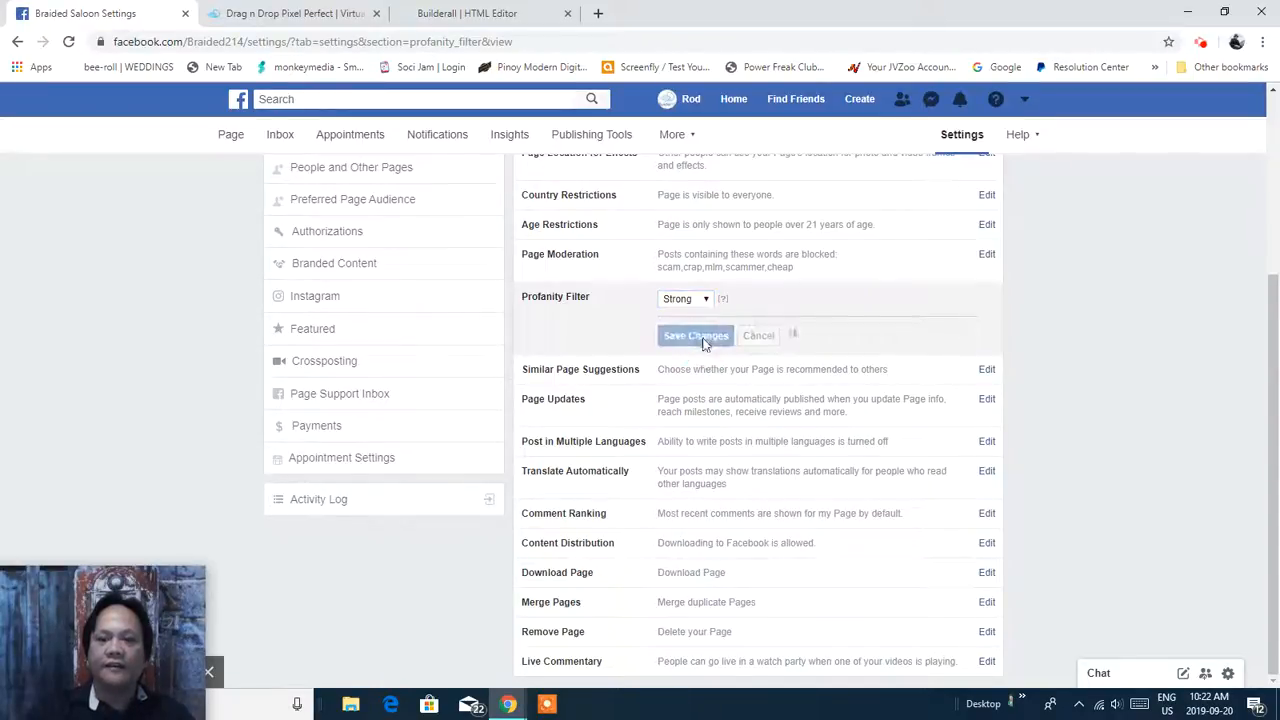
drag(1278, 289, 1278, 474)
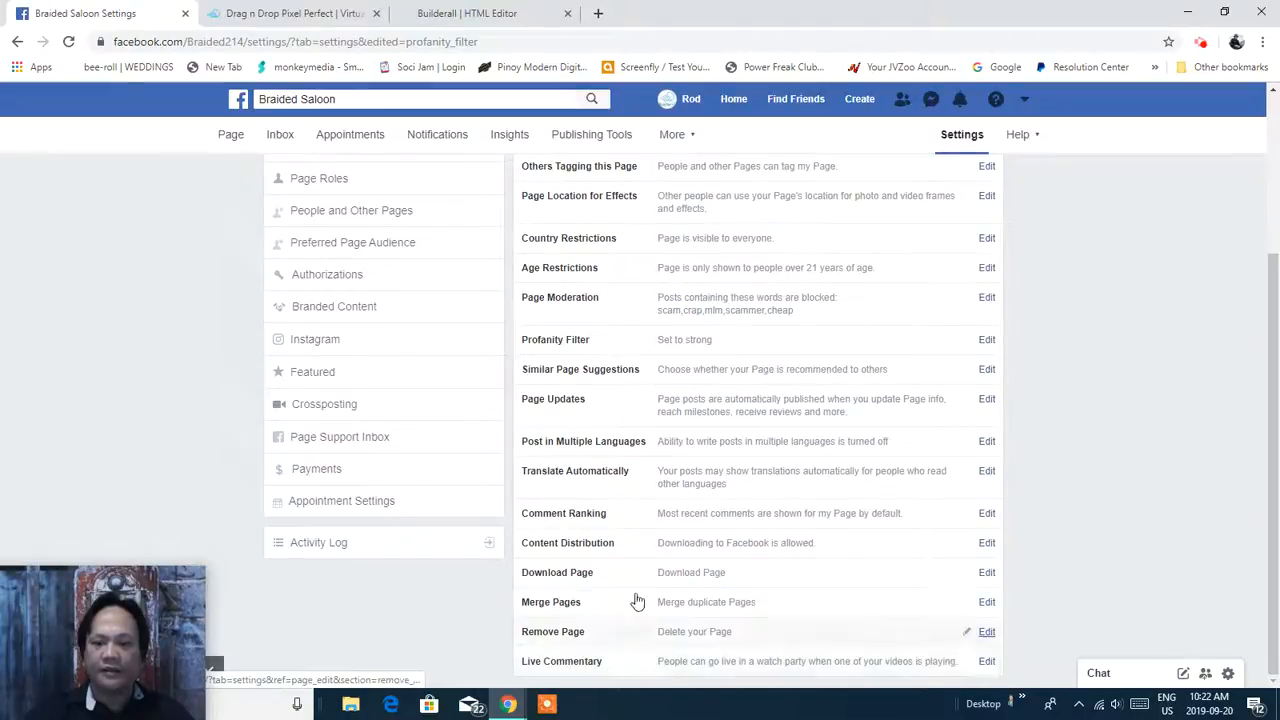
drag(1268, 432, 1270, 115)
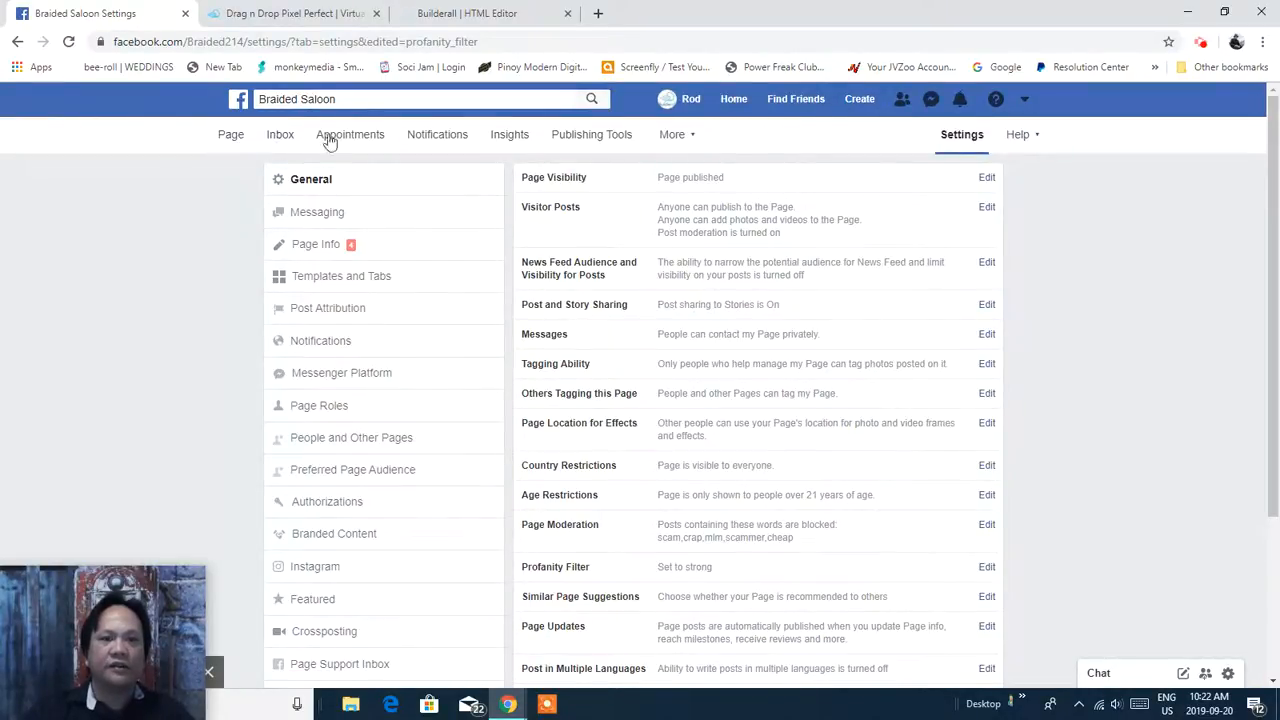
Browse the Notifications, Insights, Publishing Tools and More tabs, then return to News Feed.
click(438, 146)
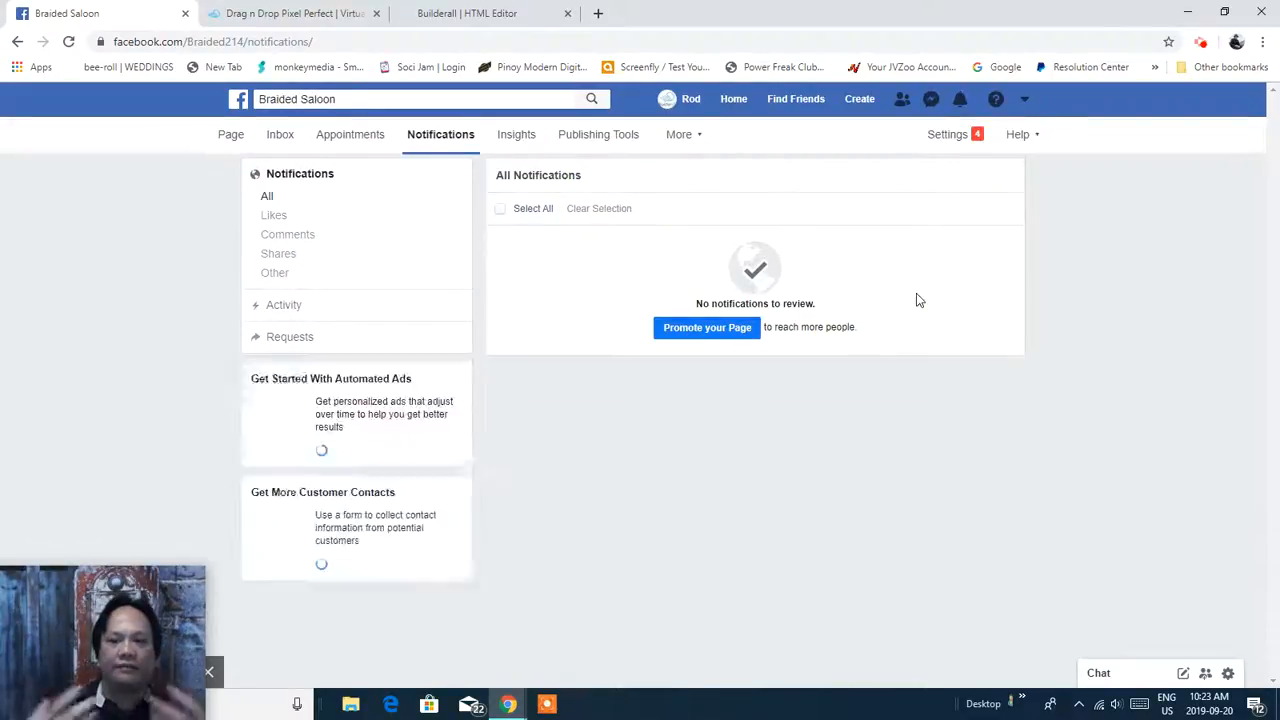
click(512, 140)
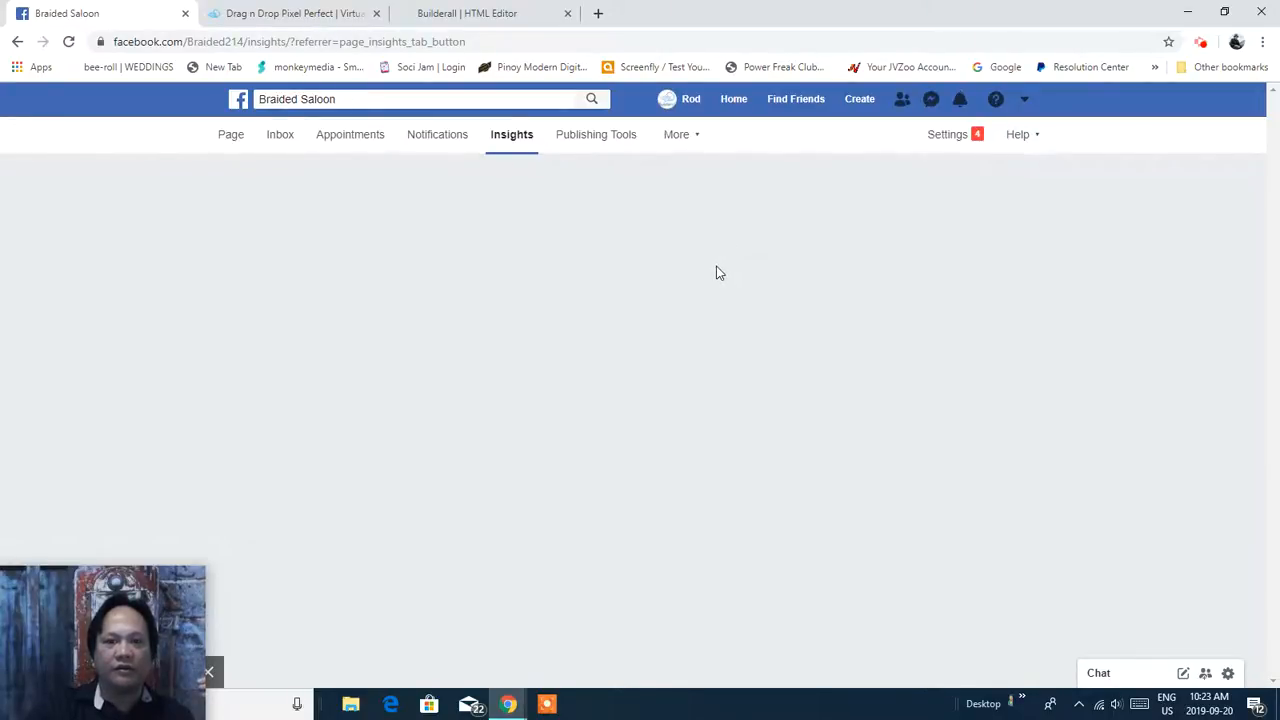
click(592, 137)
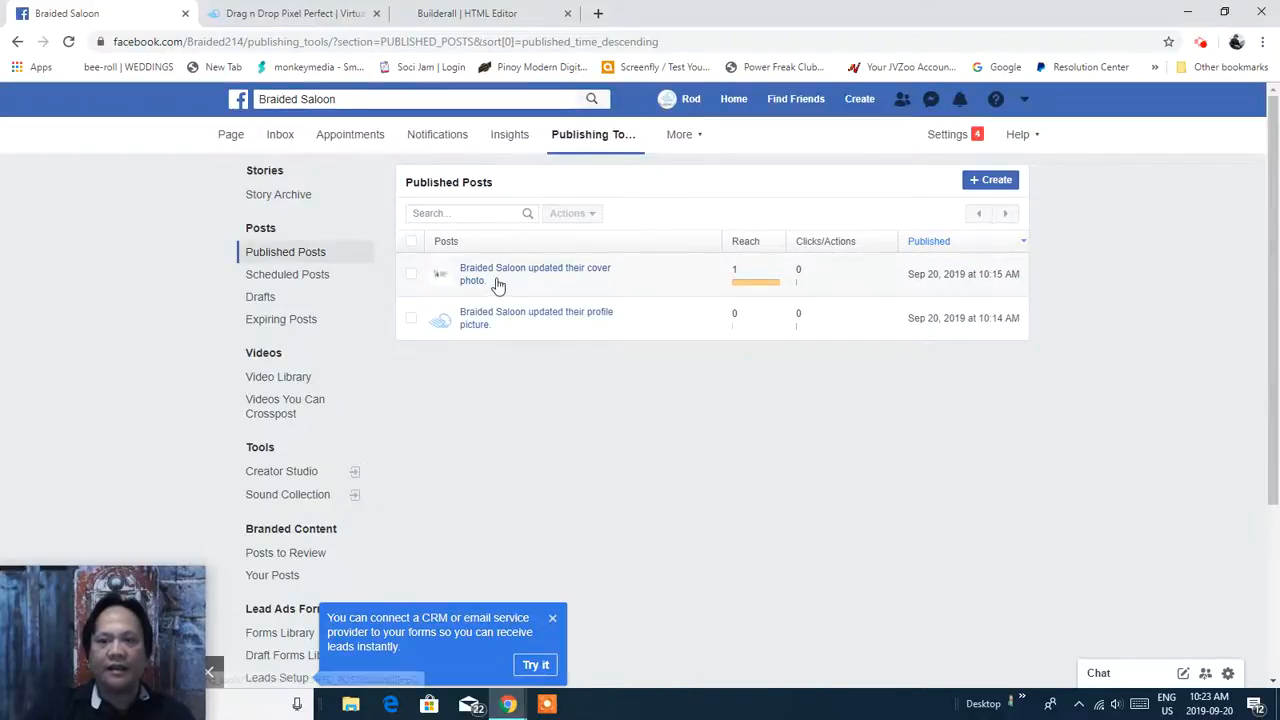
mouse_move(750, 293)
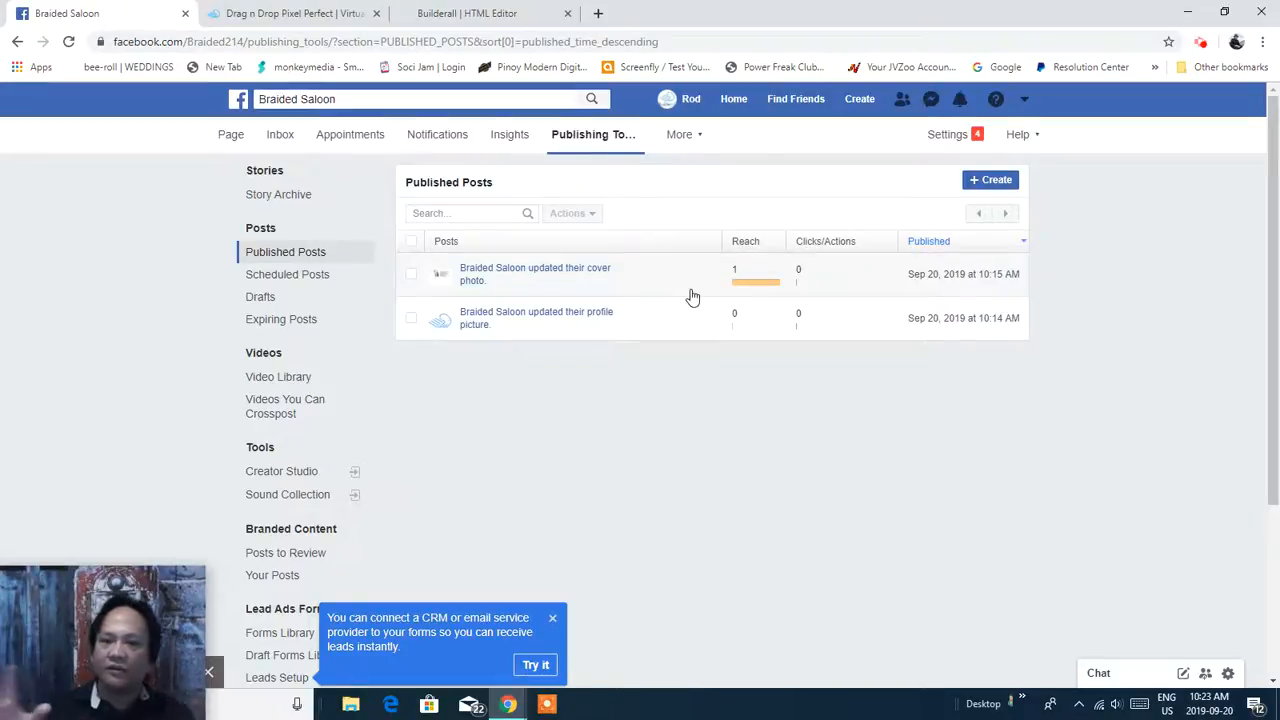
click(684, 138)
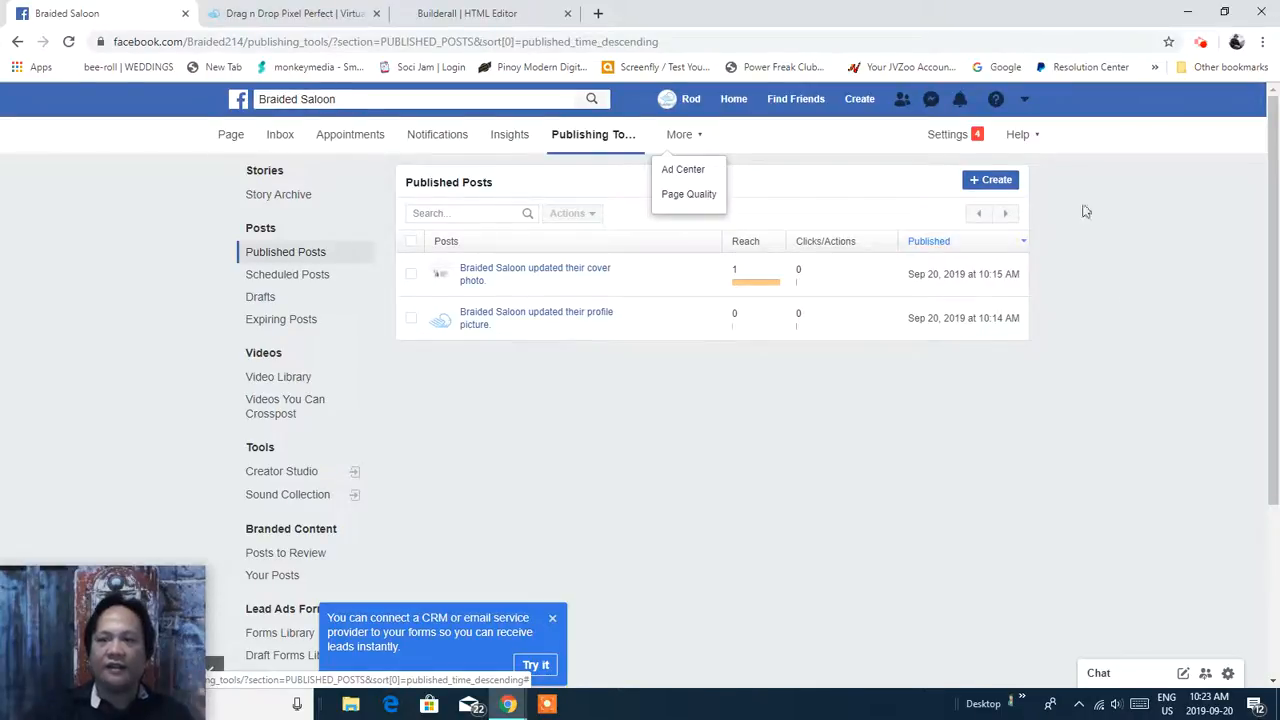
click(1024, 100)
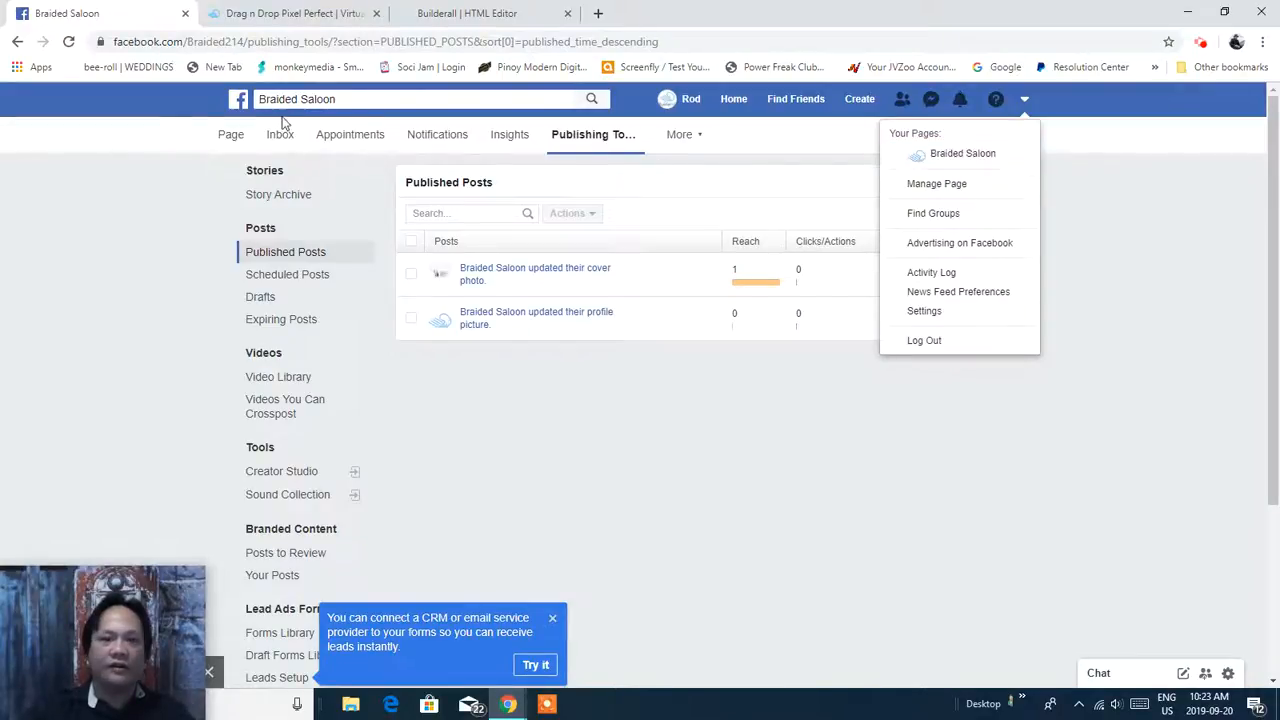
click(240, 100)
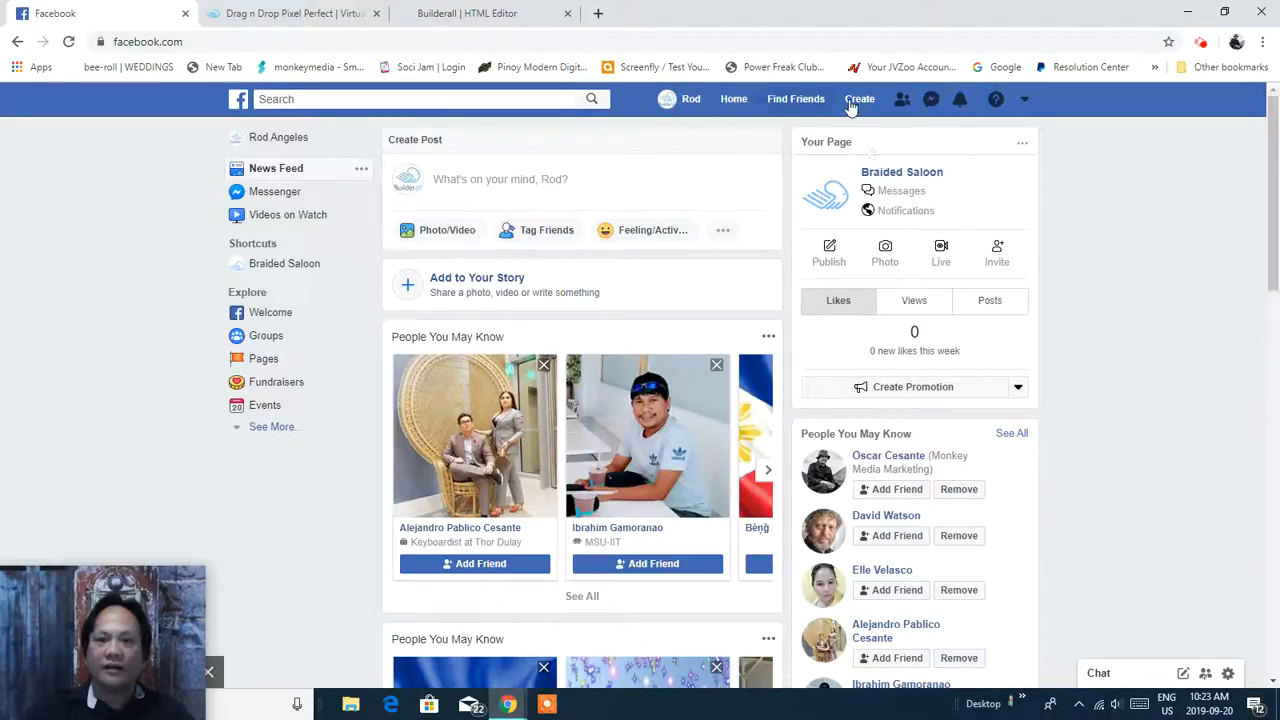
Open the Braided Saloon page from the account menu, then go to the personal profile.
click(1028, 104)
click(975, 154)
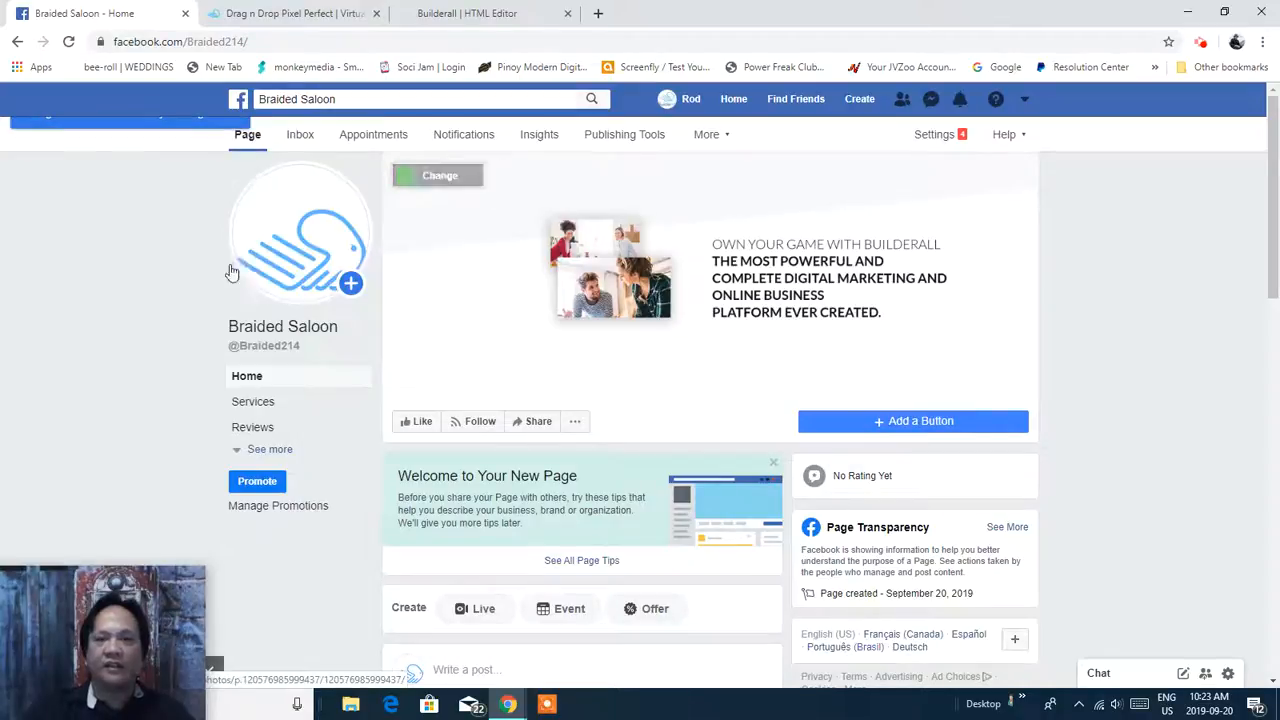
click(692, 101)
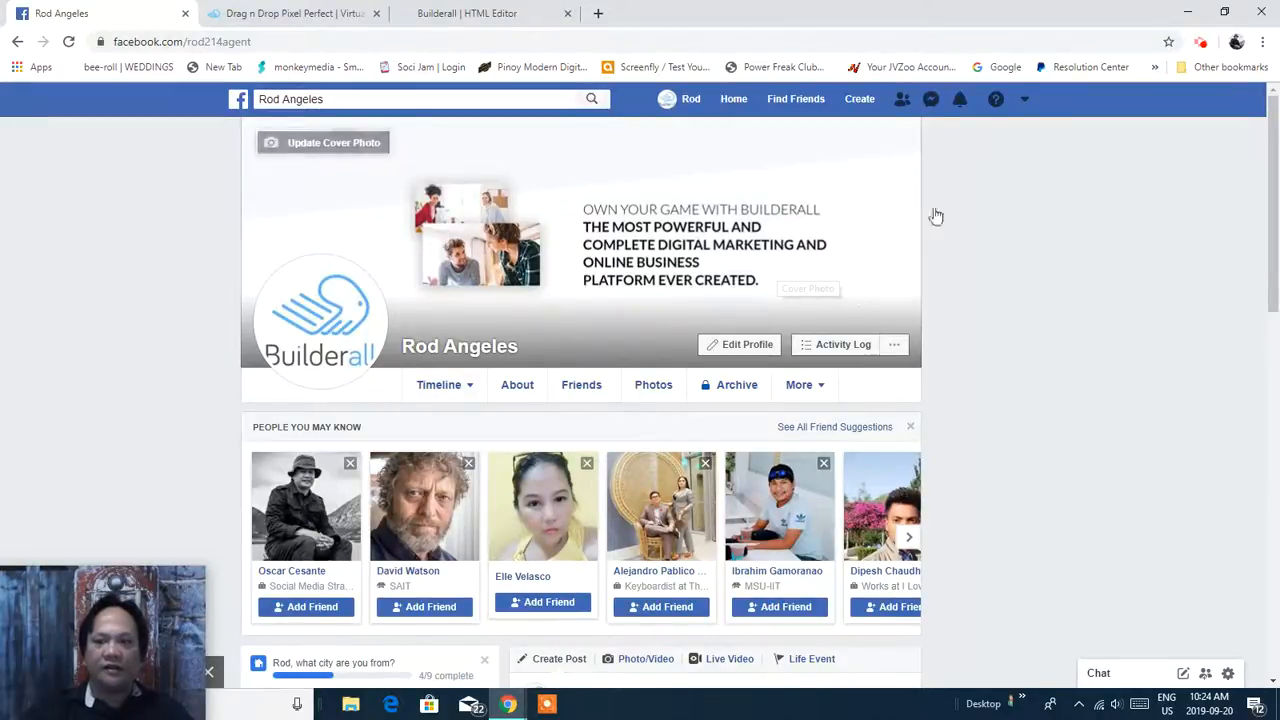
Return to the Braided Saloon page, scroll through it, and switch back to the personal profile.
click(1024, 103)
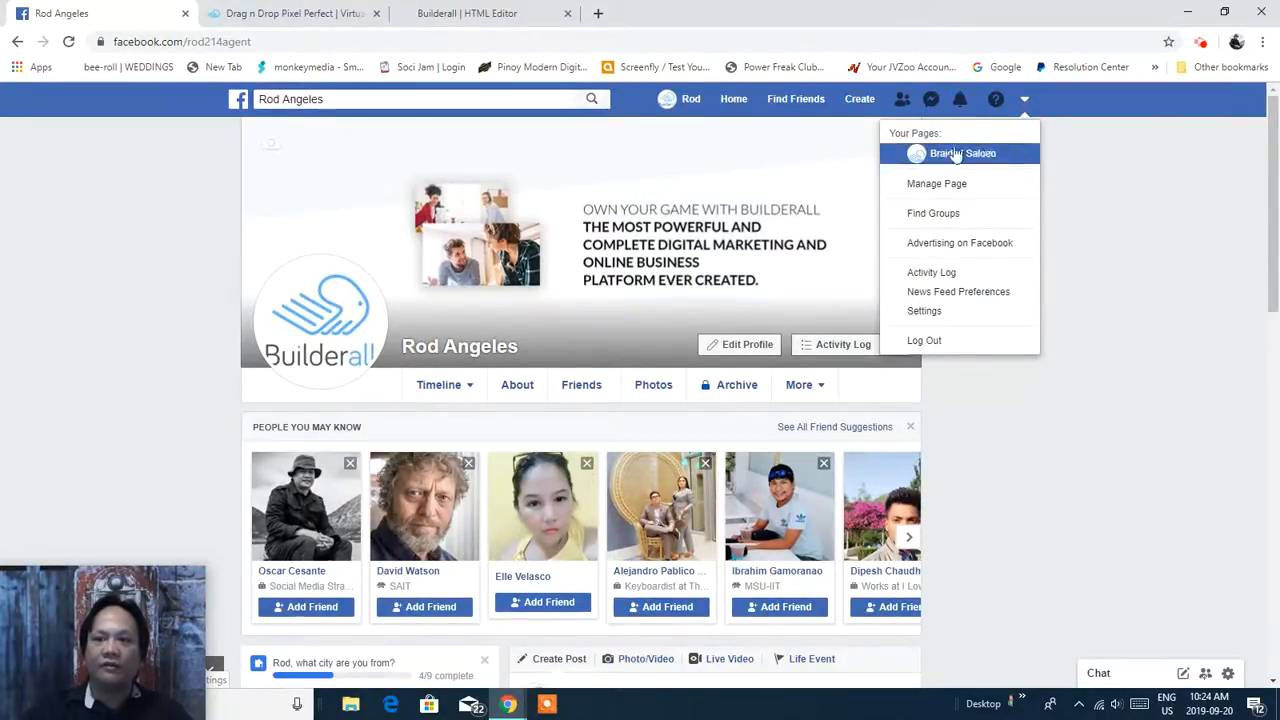
click(965, 155)
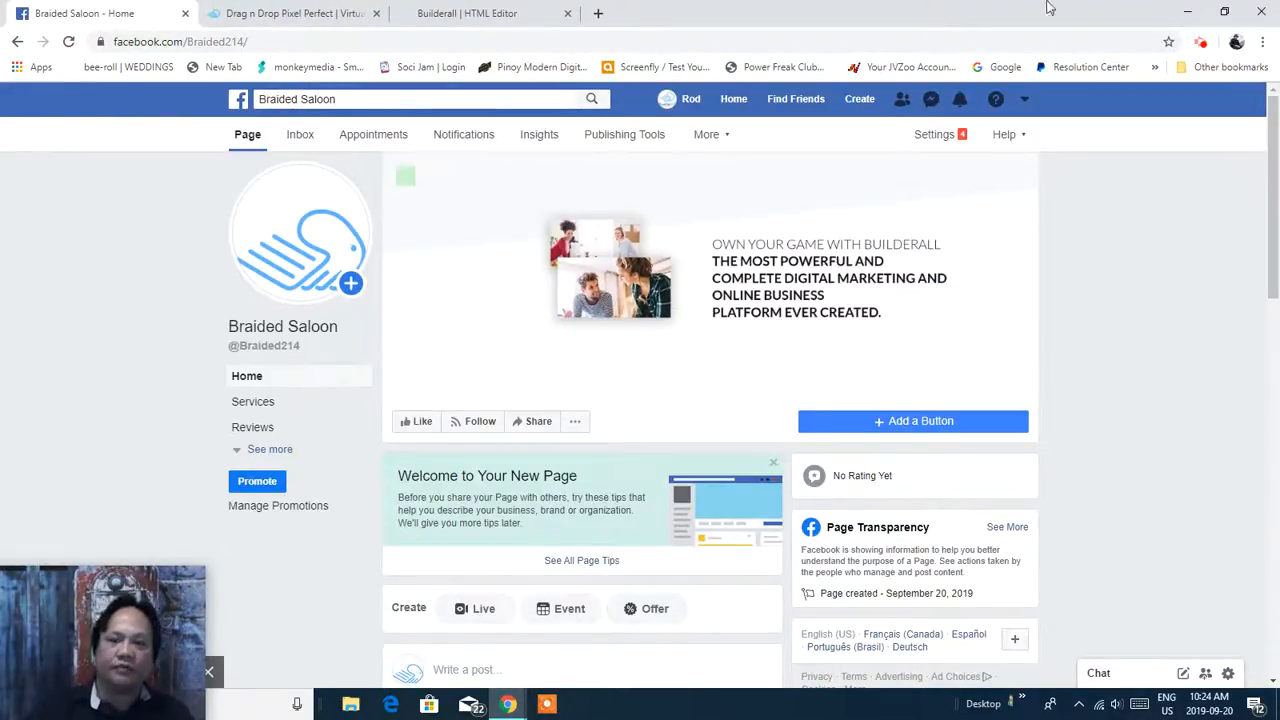
drag(1273, 130, 1242, 128)
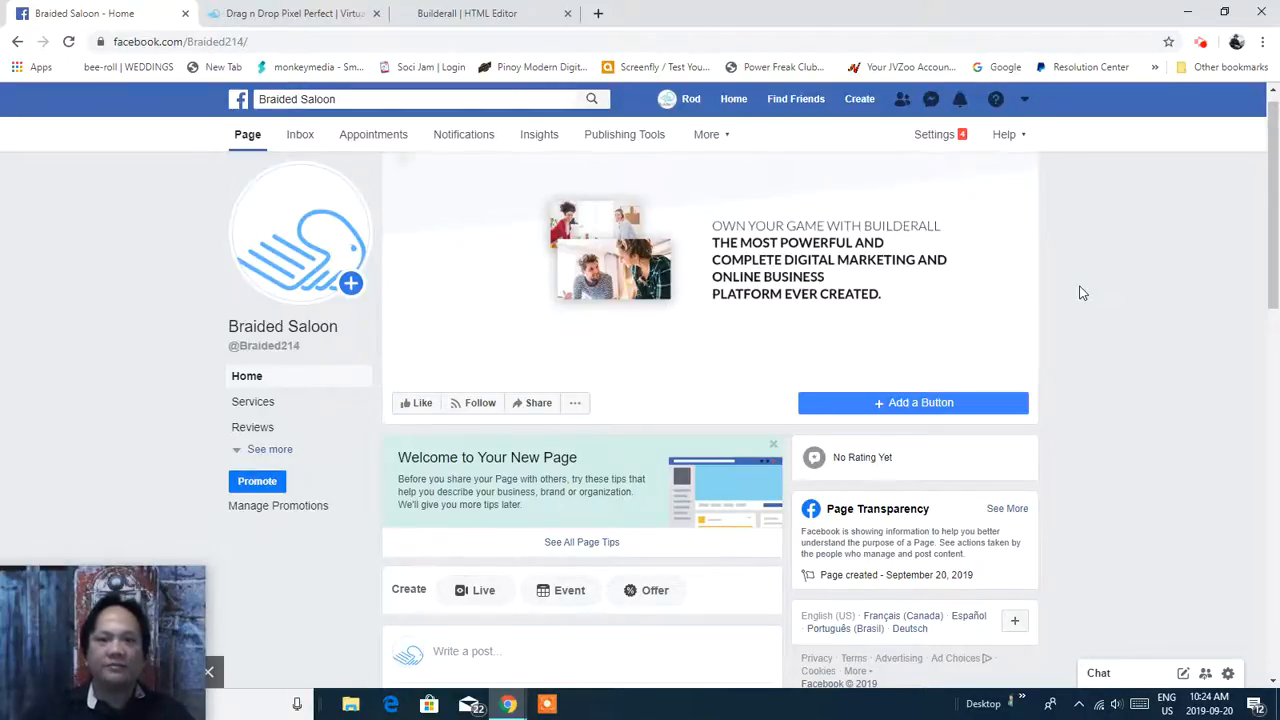
mouse_move(1270, 190)
mouse_down()
mouse_move(1275, 390)
mouse_move(1273, 185)
mouse_up()
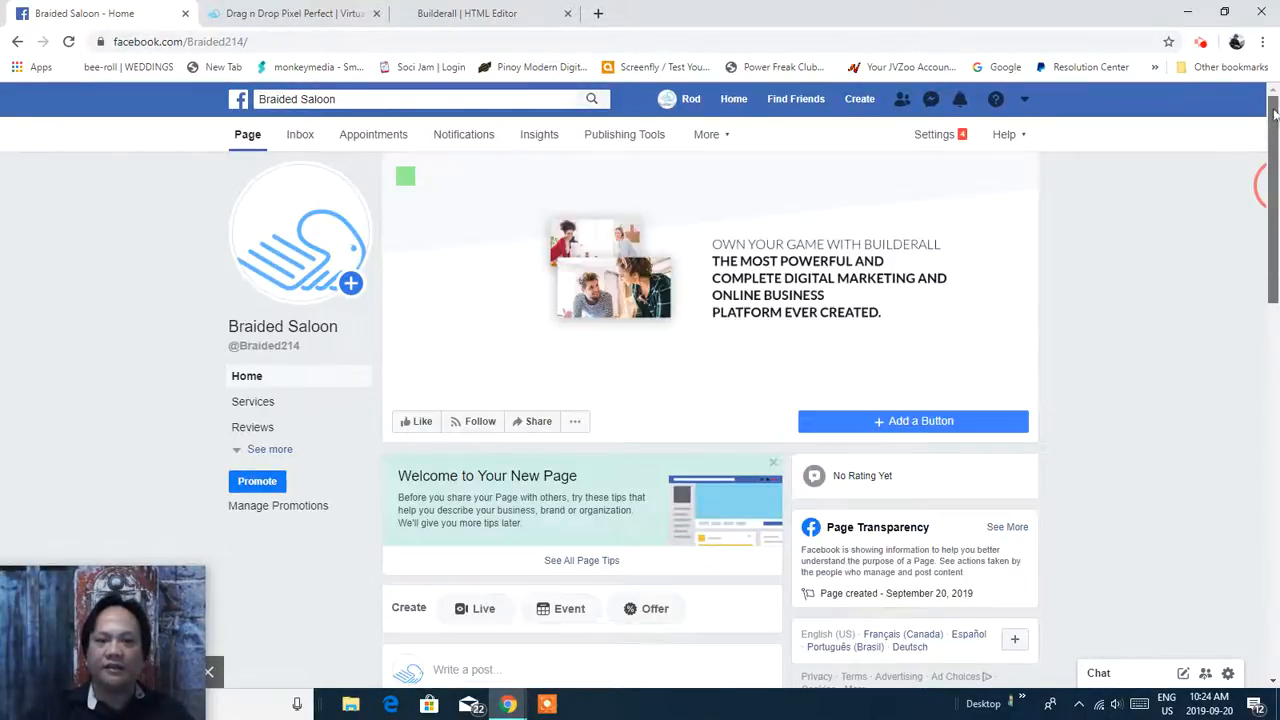
click(687, 104)
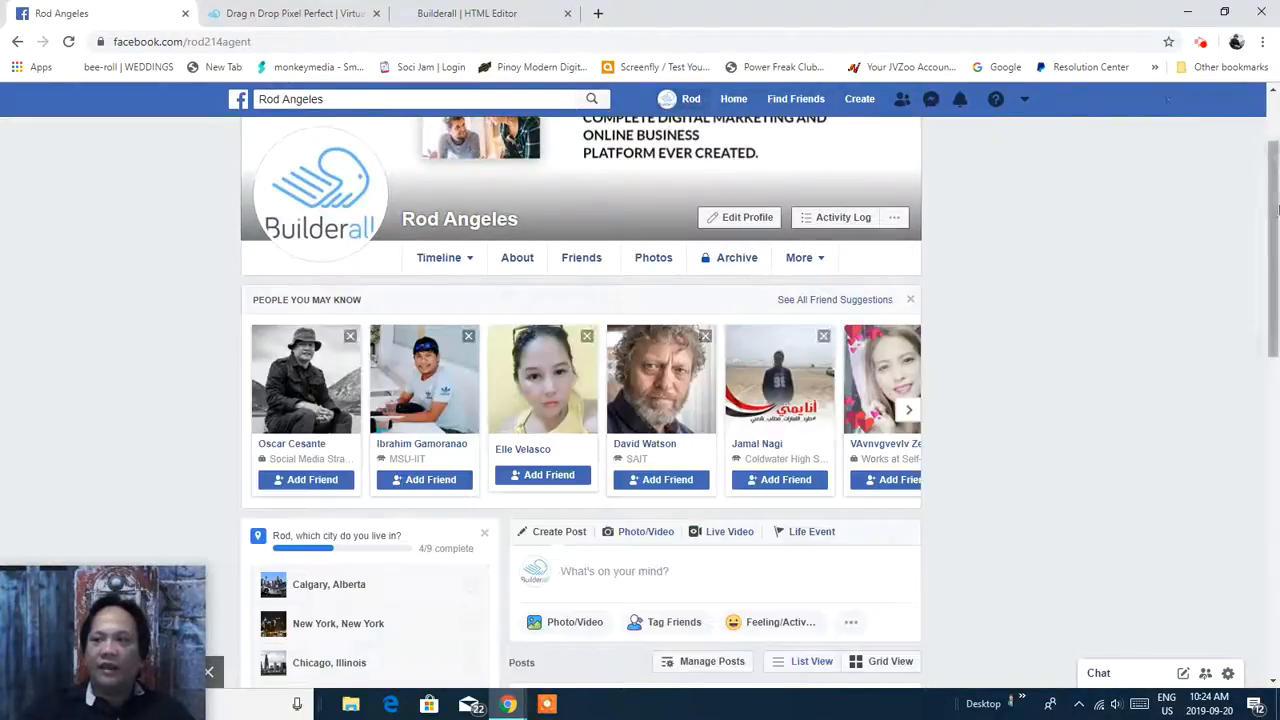